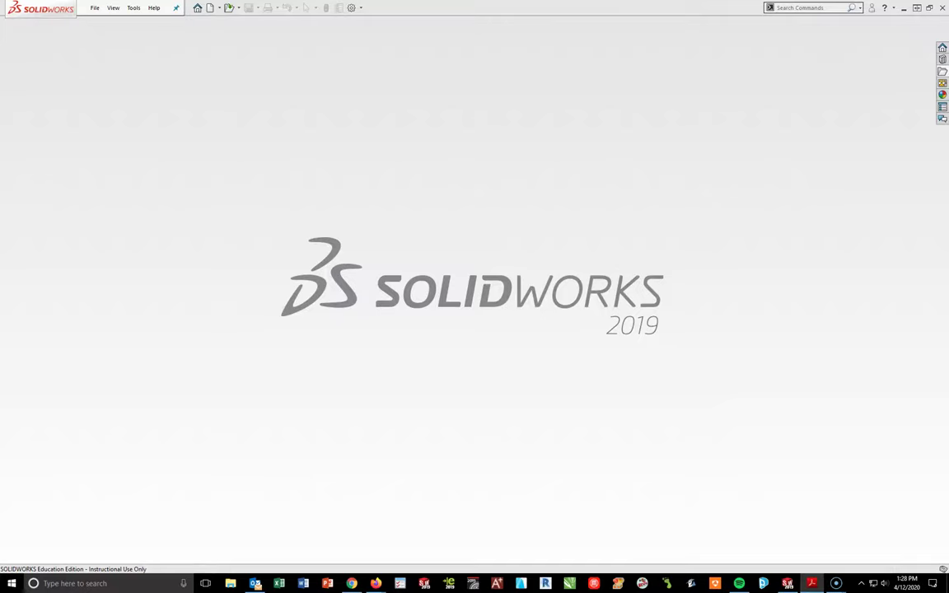
# Switch to Adobe Acrobat Reader and review the directions and part dimensions in the WING_CLAMP.PDF drawing.
pyautogui.click(811, 583)
pyautogui.doubleClick(570, 15)
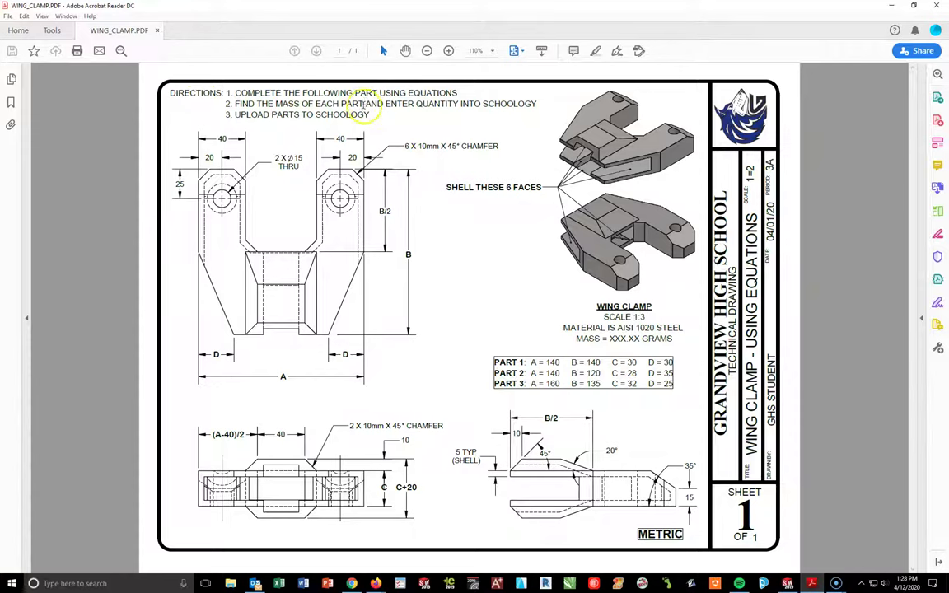
pyautogui.click(484, 114)
pyautogui.moveTo(388, 11); pyautogui.dragTo(948, 15)
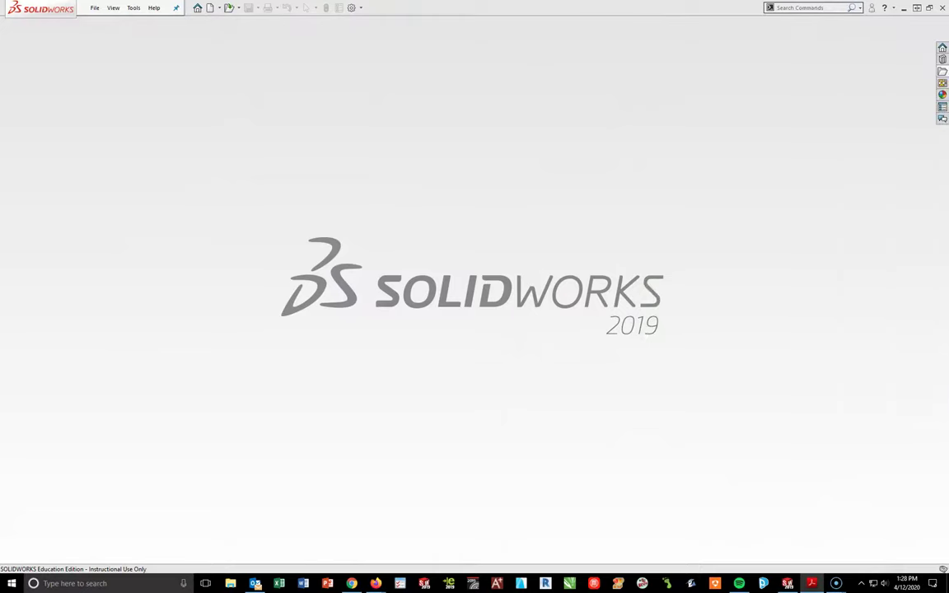
# In SOLIDWORKS, create a new part document from the METRIC template.
pyautogui.click(210, 7)
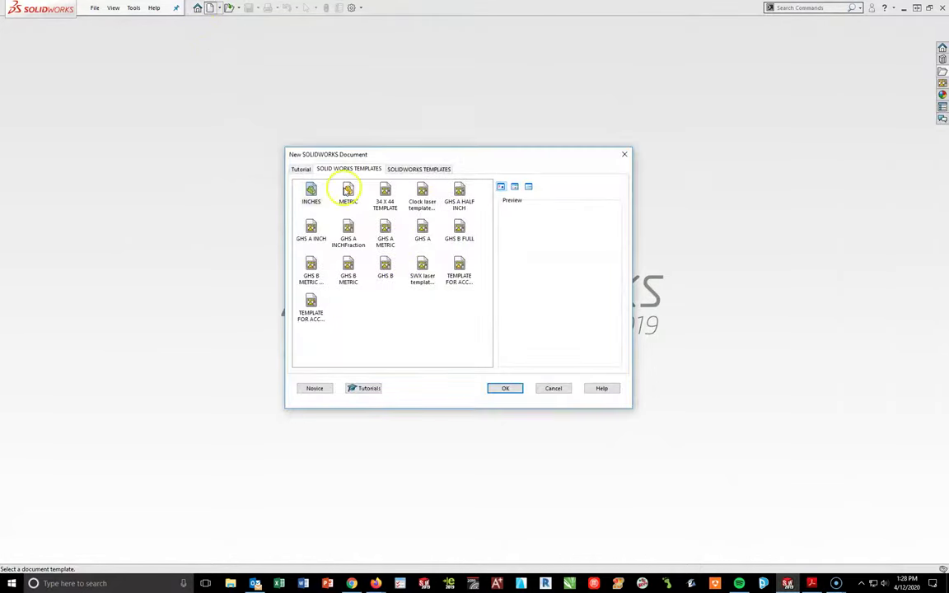
pyautogui.click(347, 191)
pyautogui.click(507, 388)
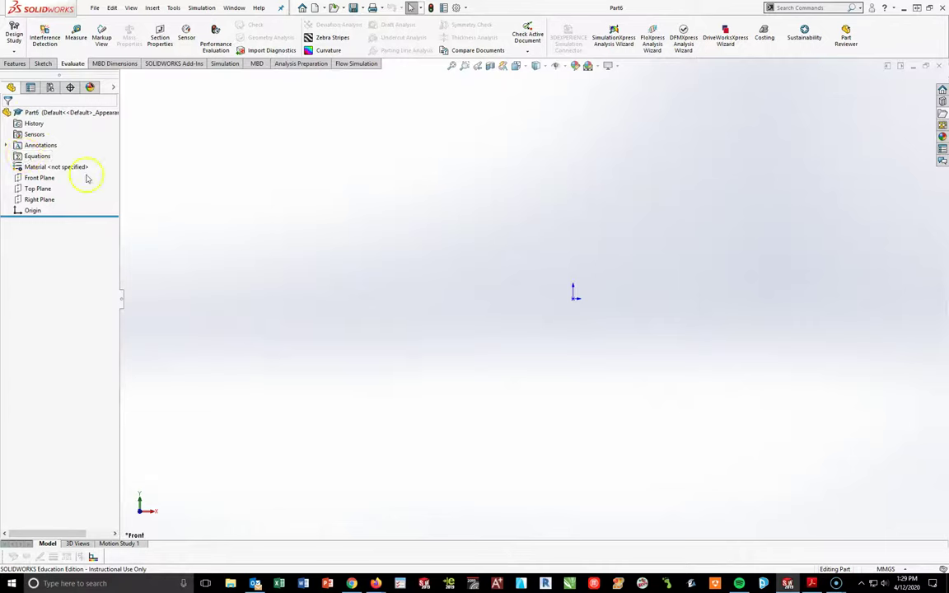
# Set the Equations item to Show in the FeatureManager hide/show tree options and accept the options.
pyautogui.rightClick(59, 115)
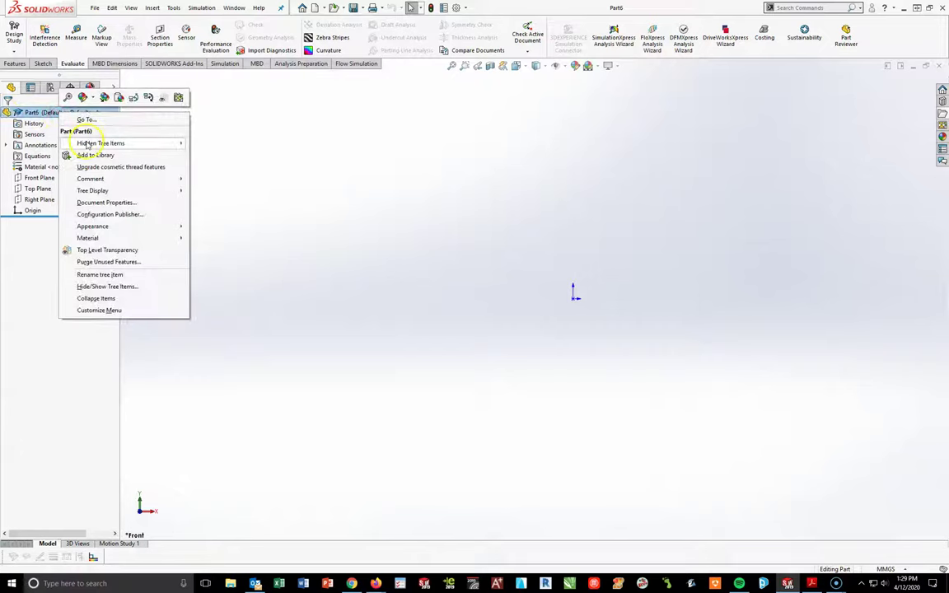
pyautogui.moveTo(87, 145)
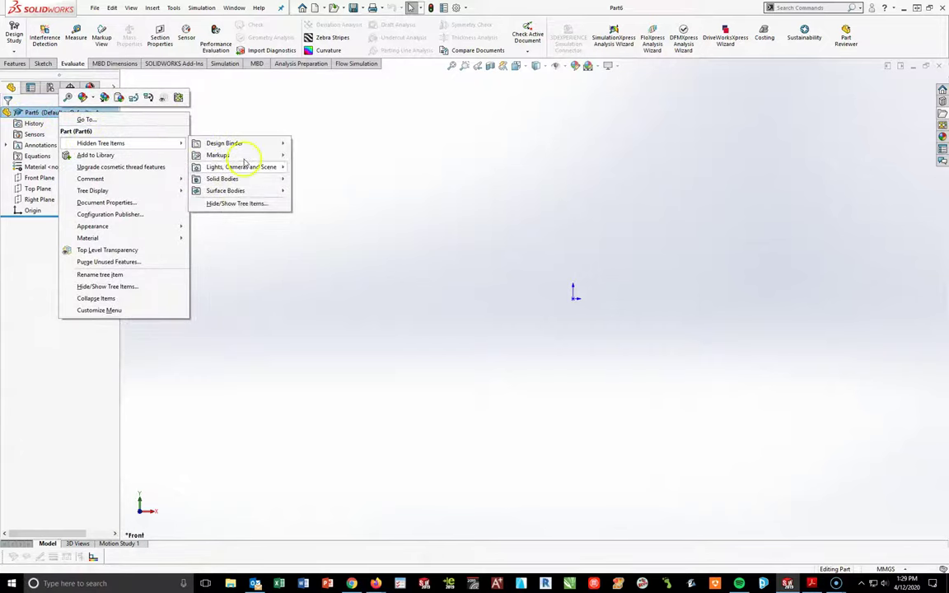
pyautogui.click(242, 205)
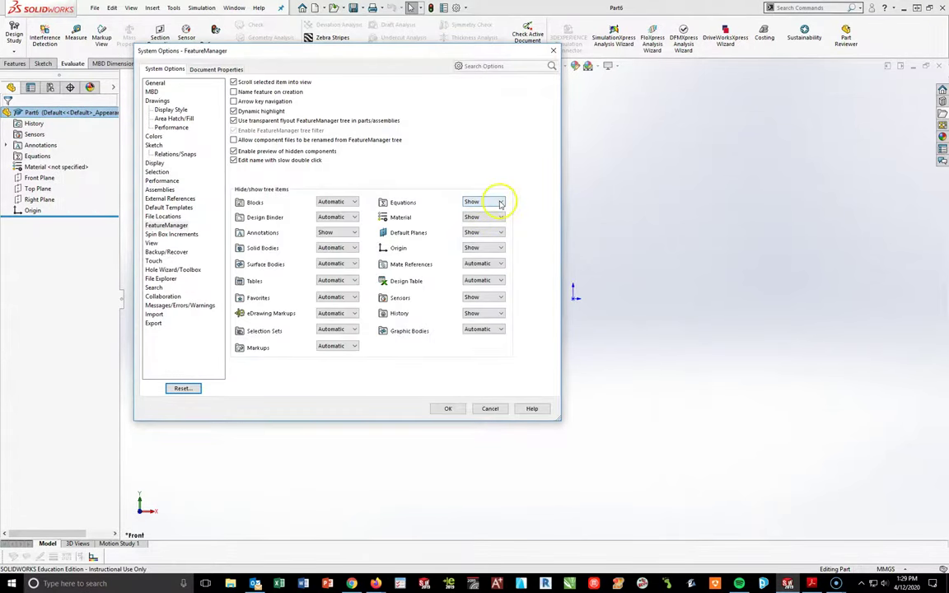
pyautogui.click(500, 202)
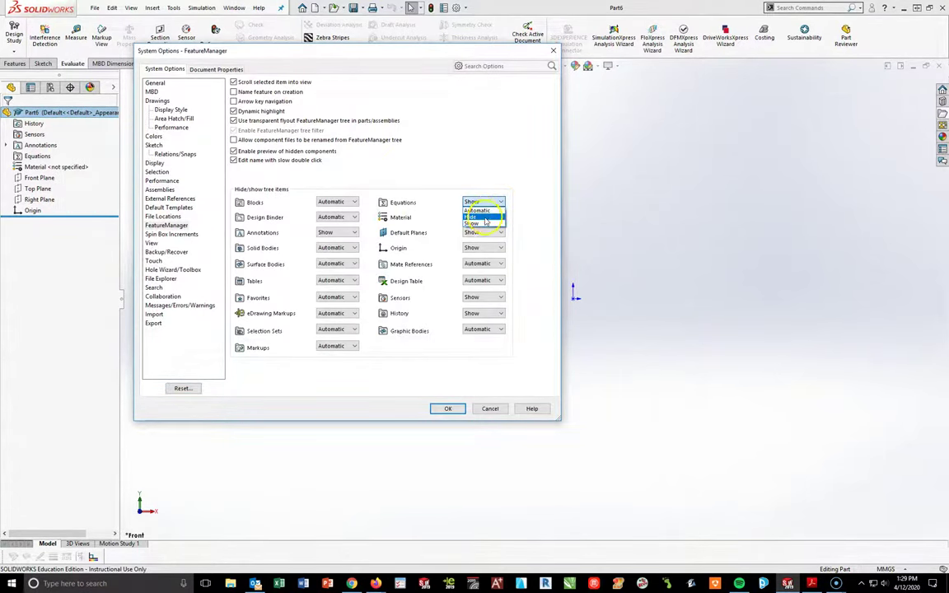
pyautogui.click(473, 224)
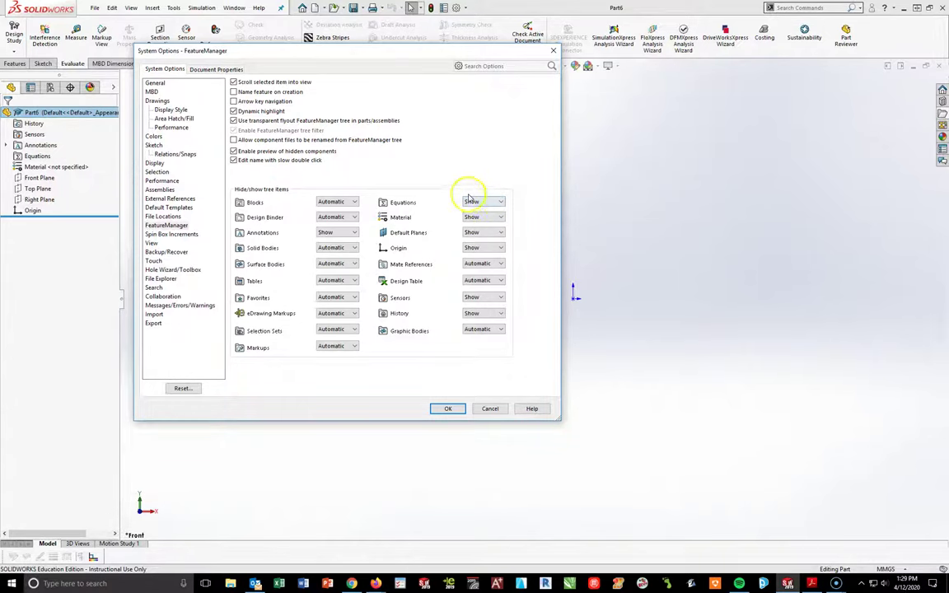
pyautogui.click(446, 408)
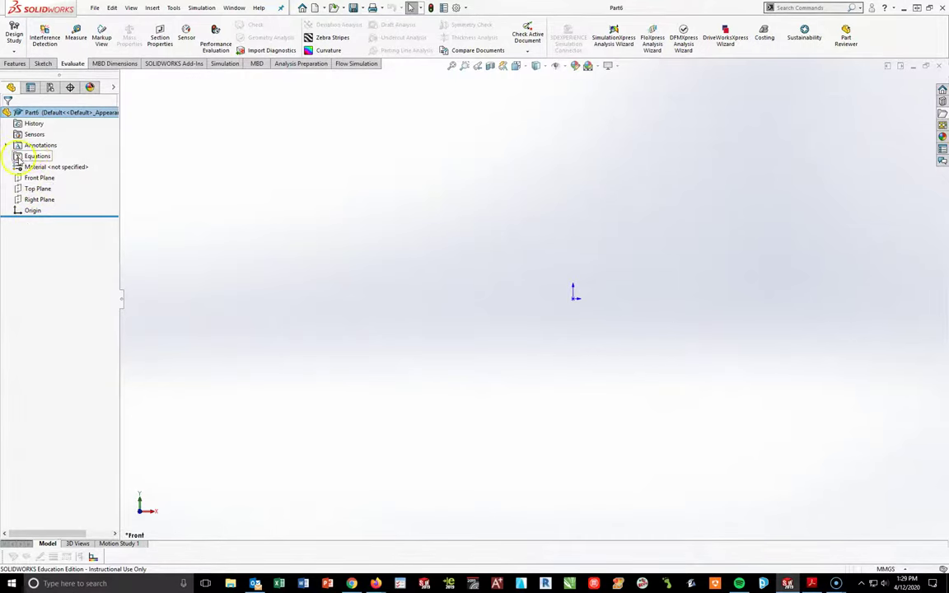
# Open the equations manager for the part and add a global variable A equal to 140.
pyautogui.rightClick(20, 158)
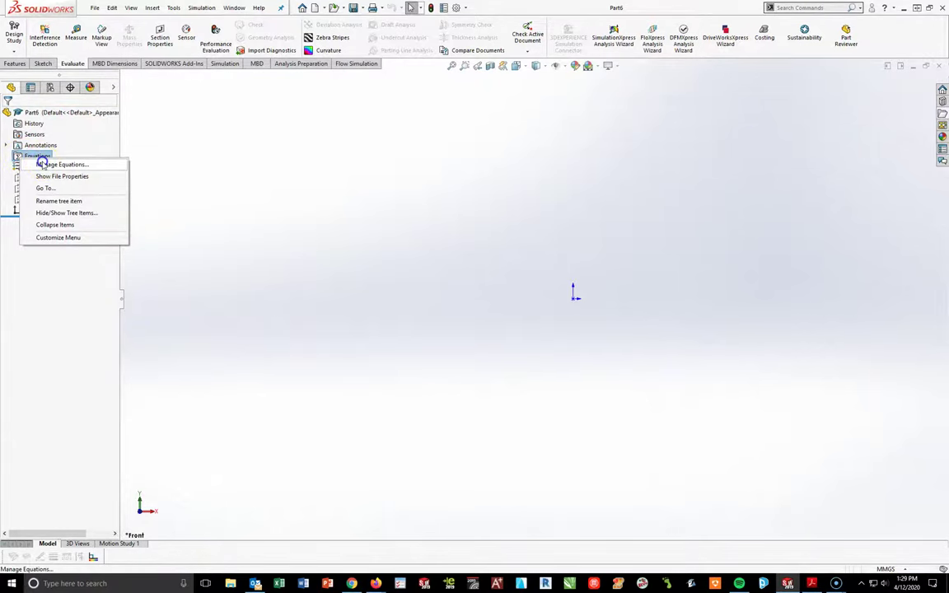
pyautogui.click(41, 164)
pyautogui.moveTo(350, 25); pyautogui.dragTo(414, 178)
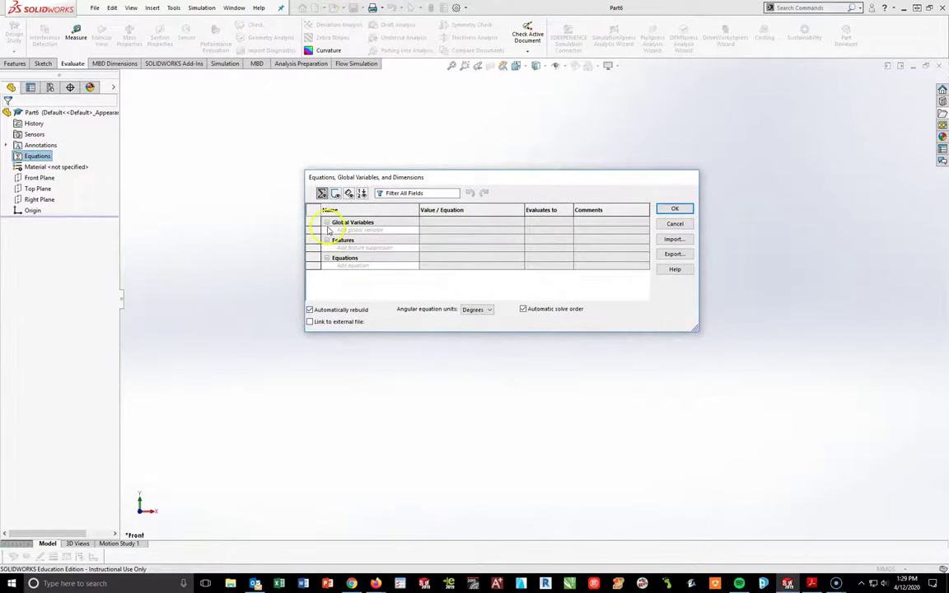
pyautogui.click(387, 229)
pyautogui.write('A')
pyautogui.press('Tab')
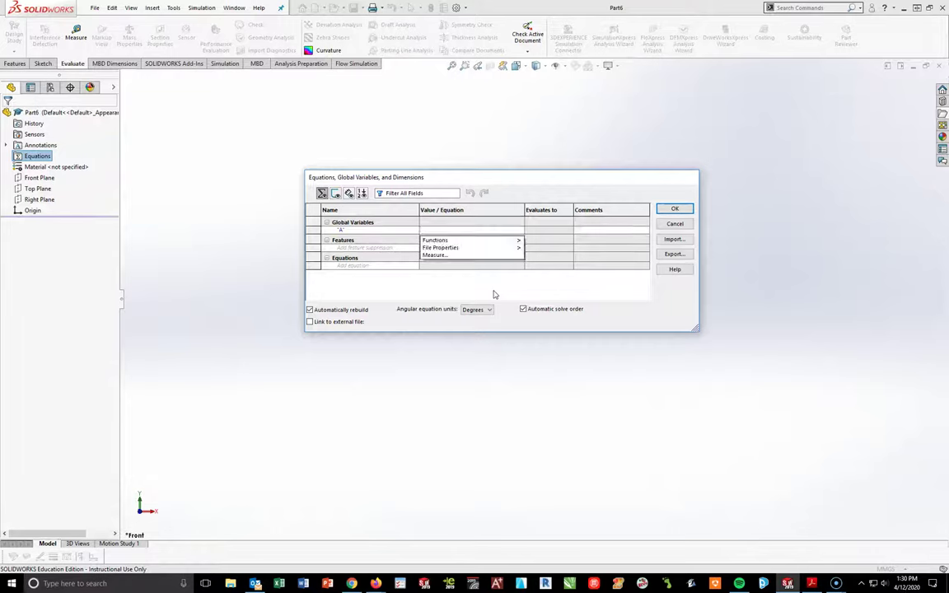
pyautogui.write('=140')
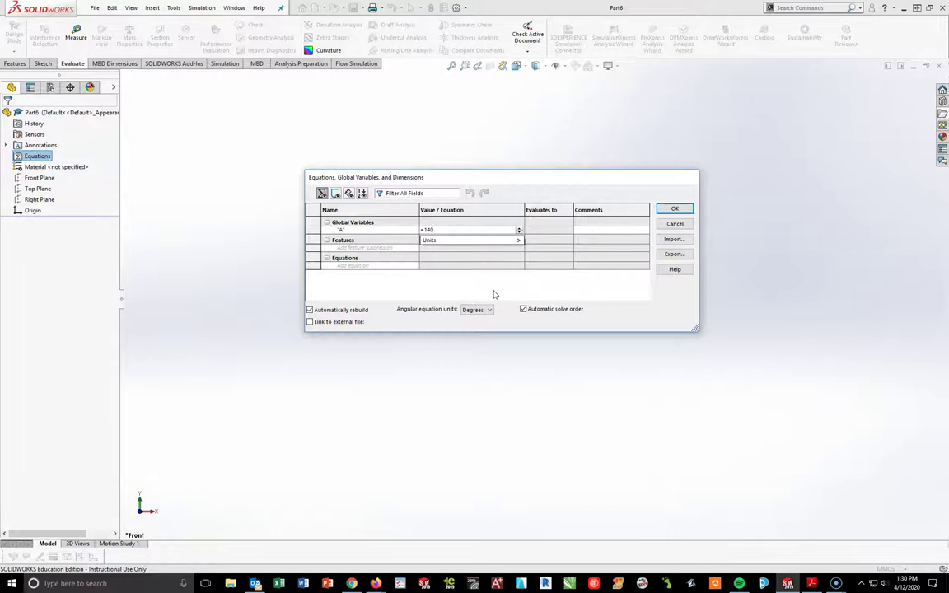
pyautogui.press('Return')
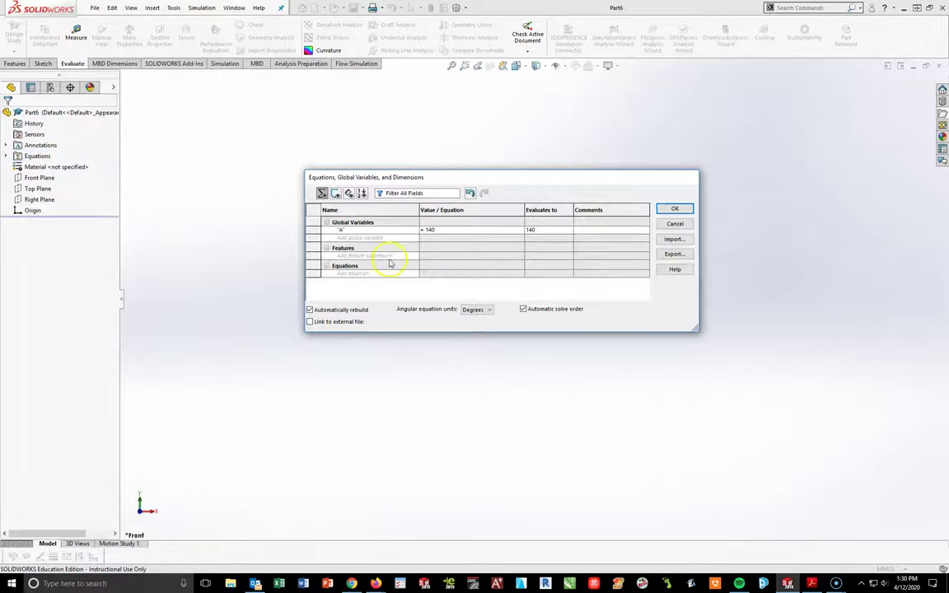
# Add a global variable B equal to 140.
pyautogui.click(364, 239)
pyautogui.write('B')
pyautogui.press('Tab')
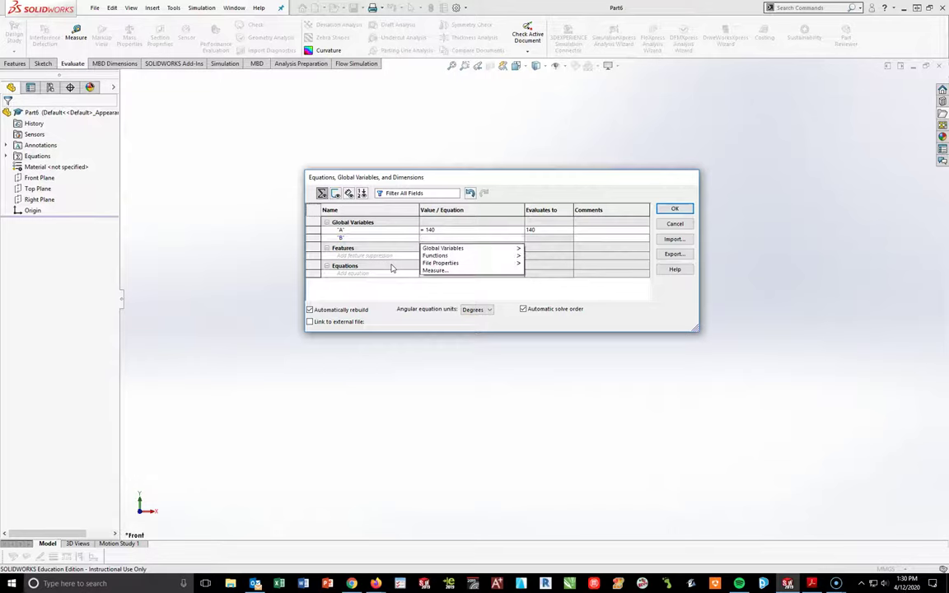
pyautogui.write('140')
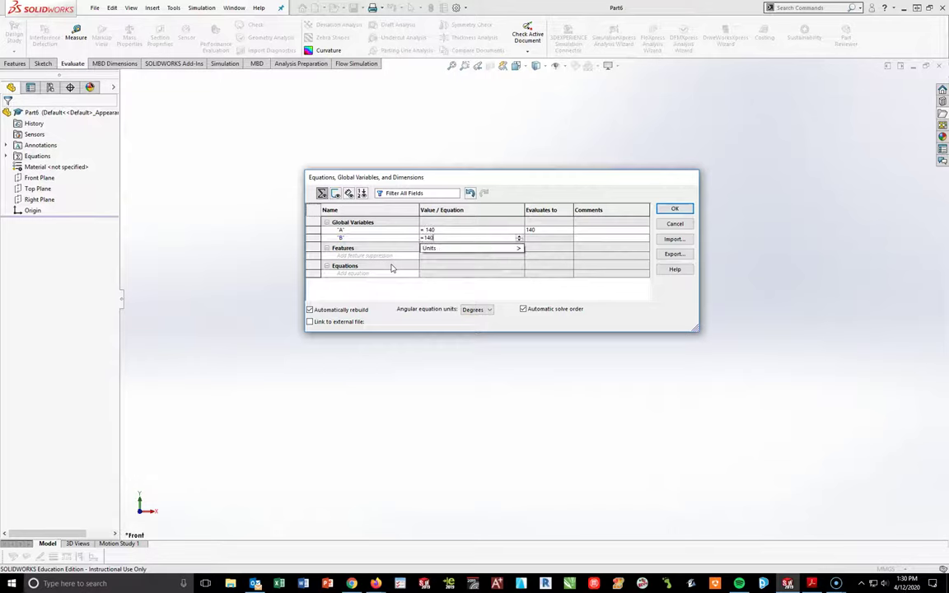
pyautogui.press('Return')
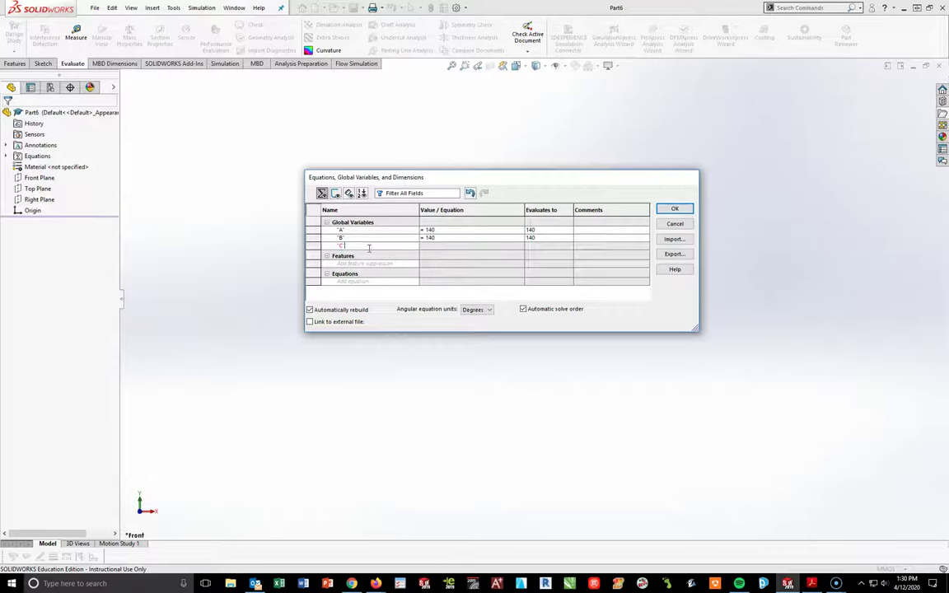
# Add a global variable C equal to 30.
pyautogui.write('C')
pyautogui.press('Tab')
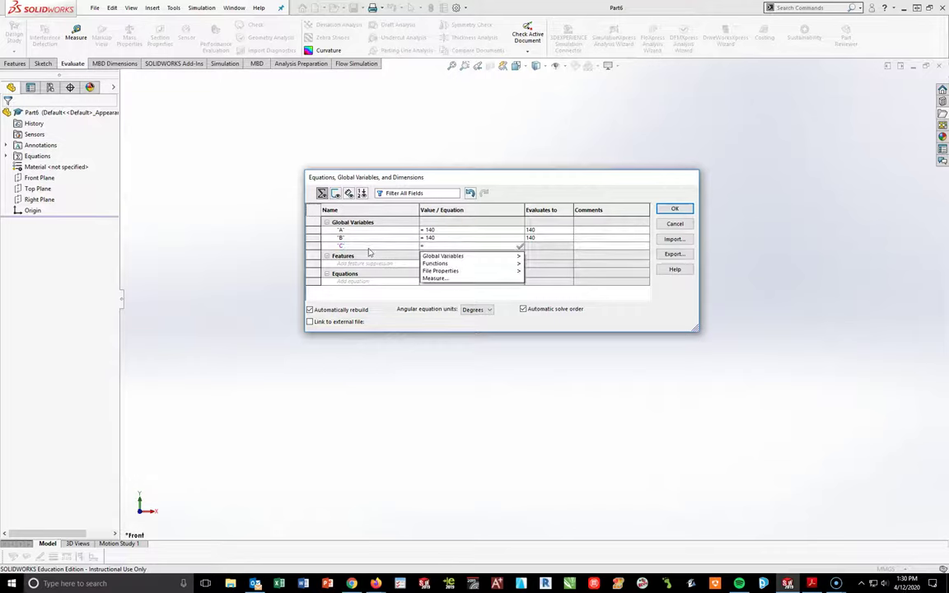
pyautogui.write('30')
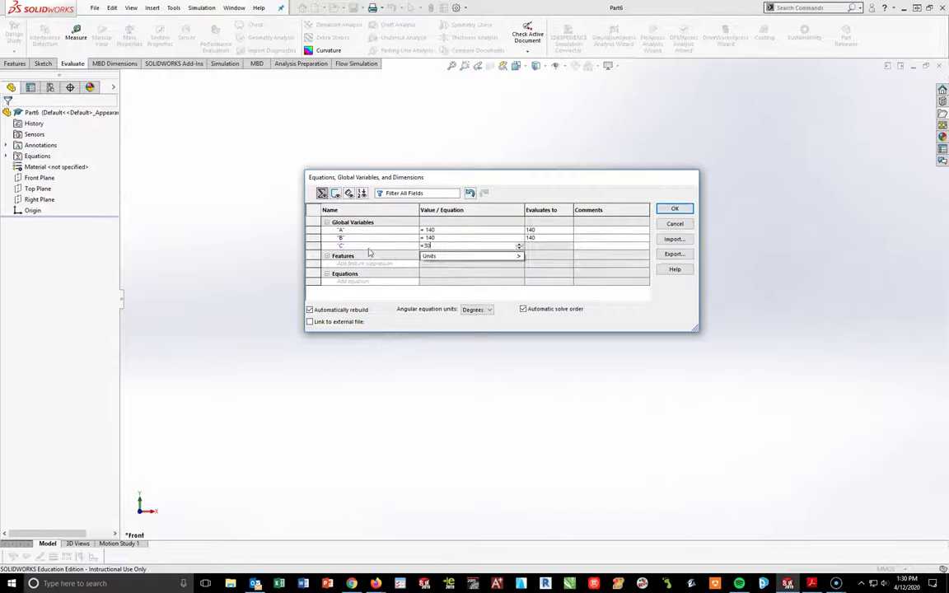
pyautogui.press('Tab')
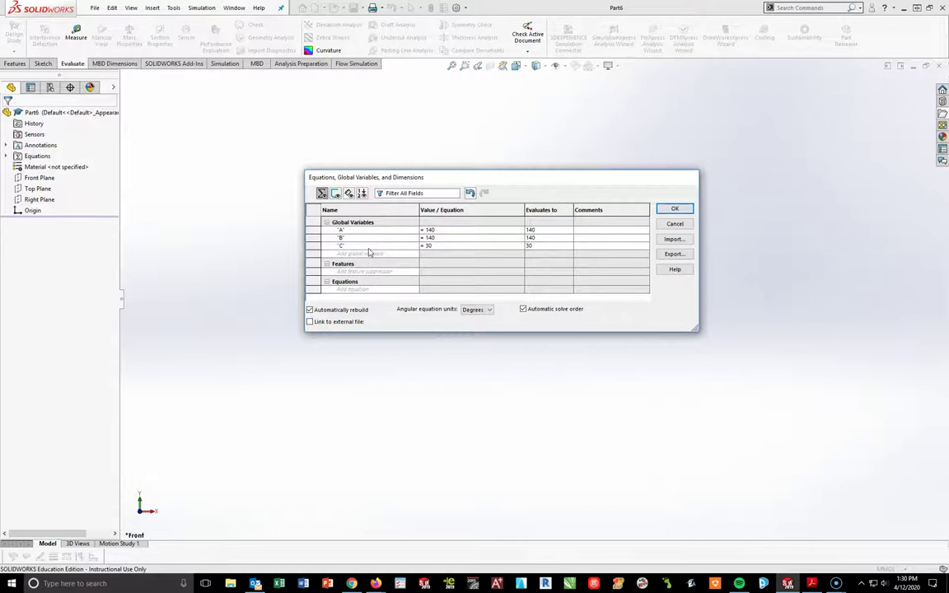
# Add a global variable D equal to 30, accept the equations, and expand the Equations folder in the feature tree.
pyautogui.click(366, 253)
pyautogui.press('Tab')
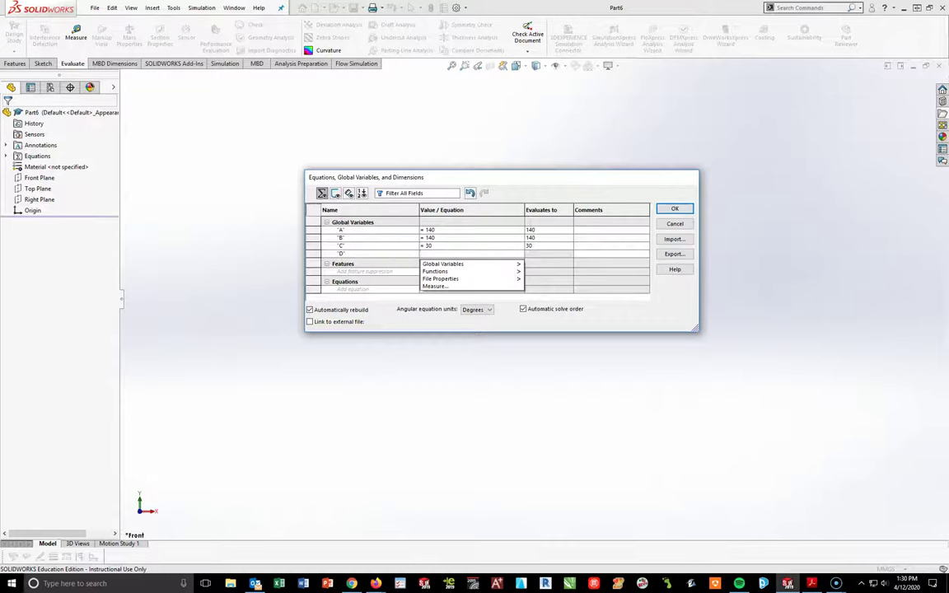
pyautogui.write('30')
pyautogui.press('Tab')
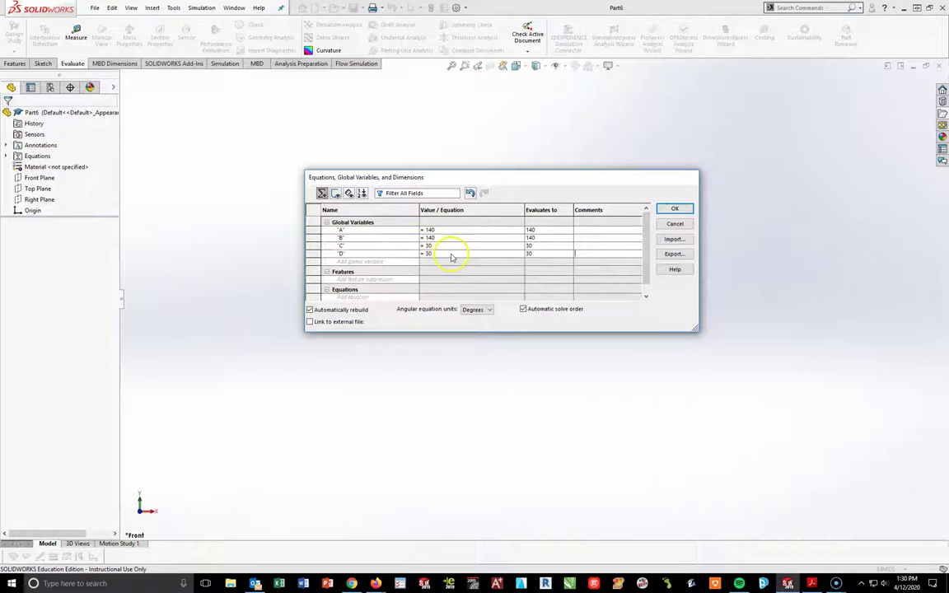
pyautogui.click(673, 211)
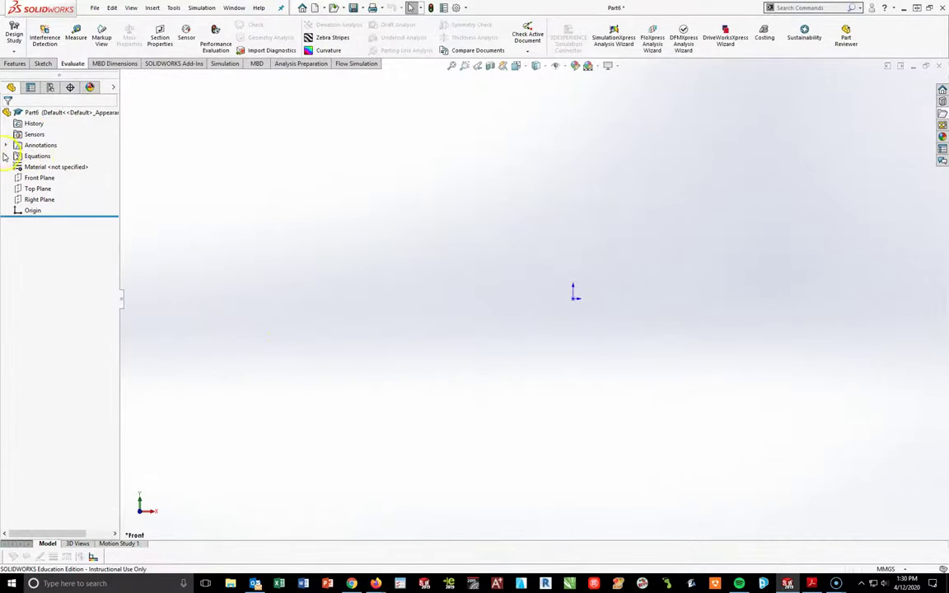
pyautogui.click(7, 157)
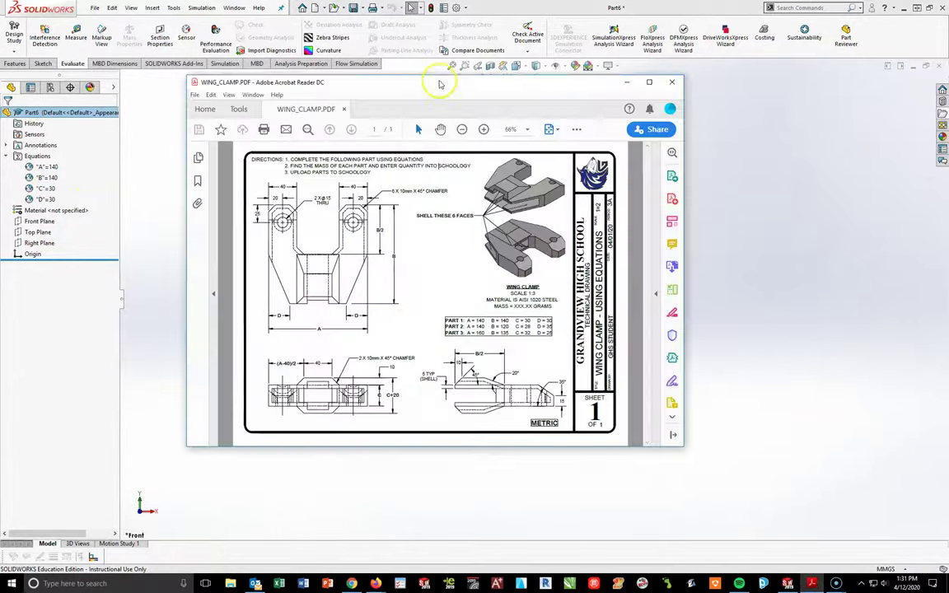
# Examine in the WING_CLAMP.PDF drawing where variables A to D and expressions such as C+20 and B/2 apply.
pyautogui.doubleClick(662, 66)
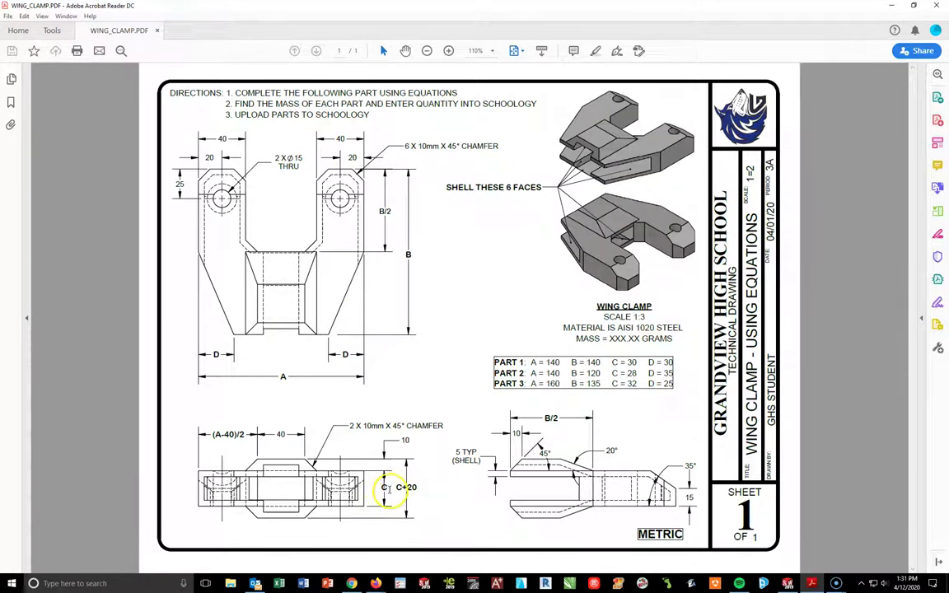
pyautogui.doubleClick(384, 487)
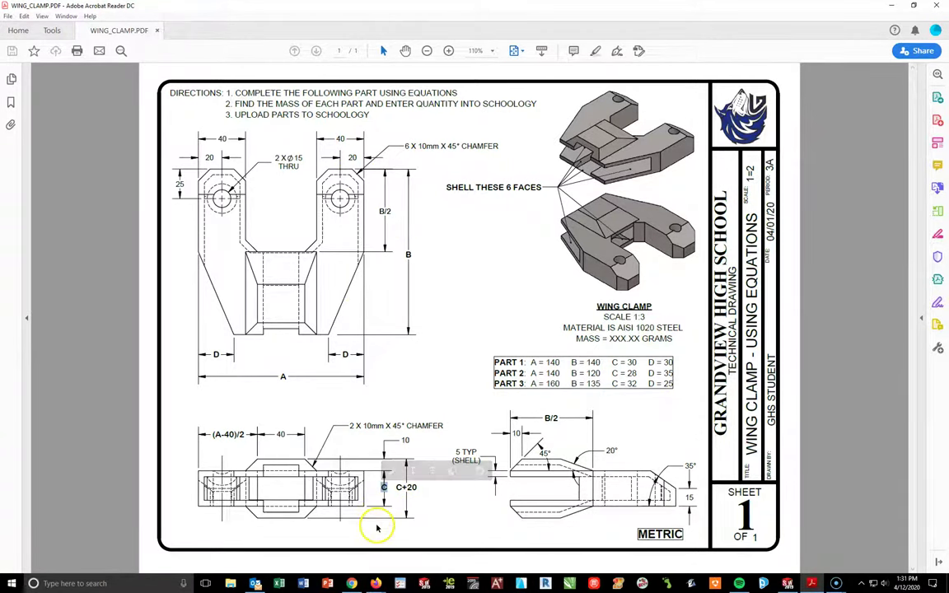
pyautogui.click(434, 508)
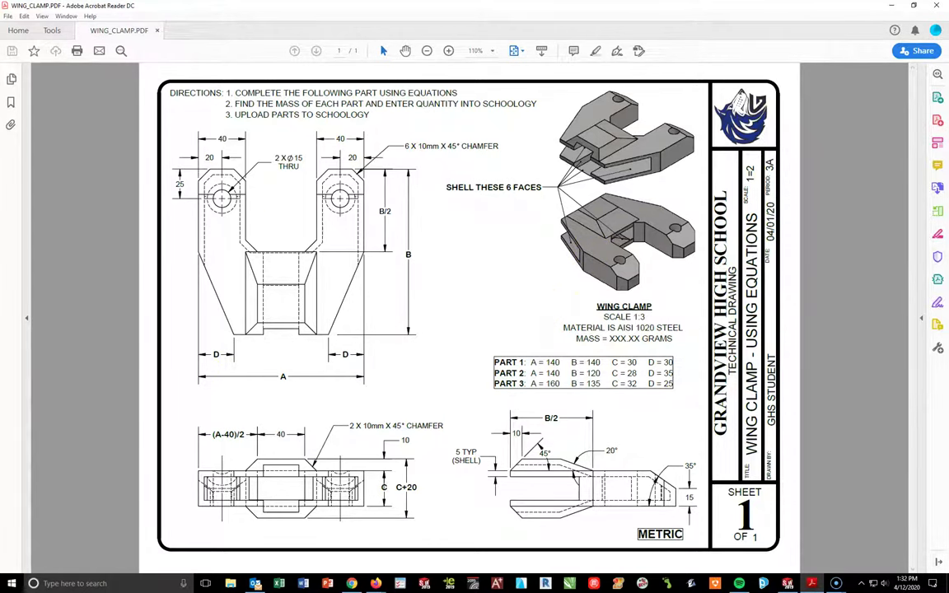
pyautogui.click(890, 5)
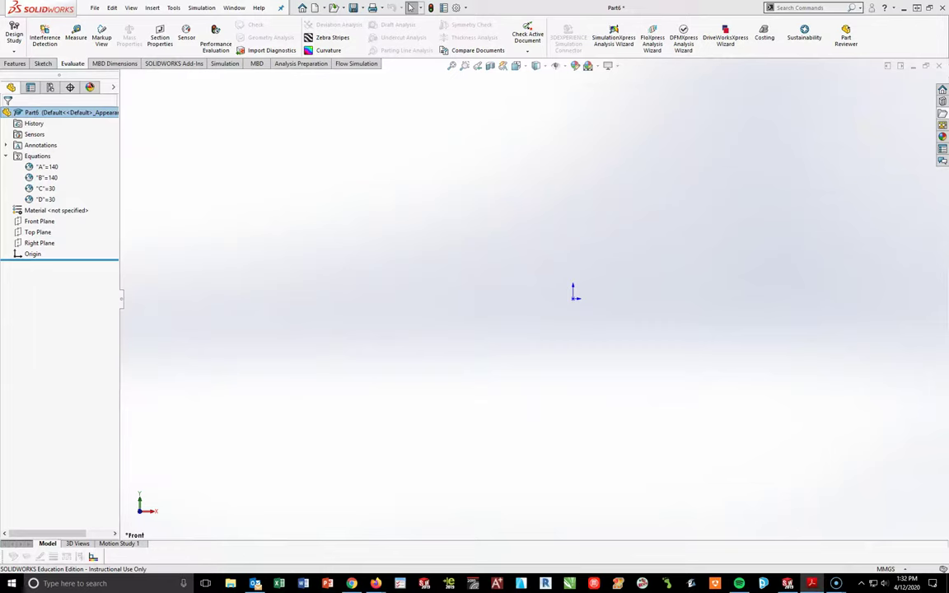
# Start a sketch on the Top Plane and draw a vertical centerline about 82 mm long upward from the origin.
pyautogui.click(37, 232)
pyautogui.click(52, 217)
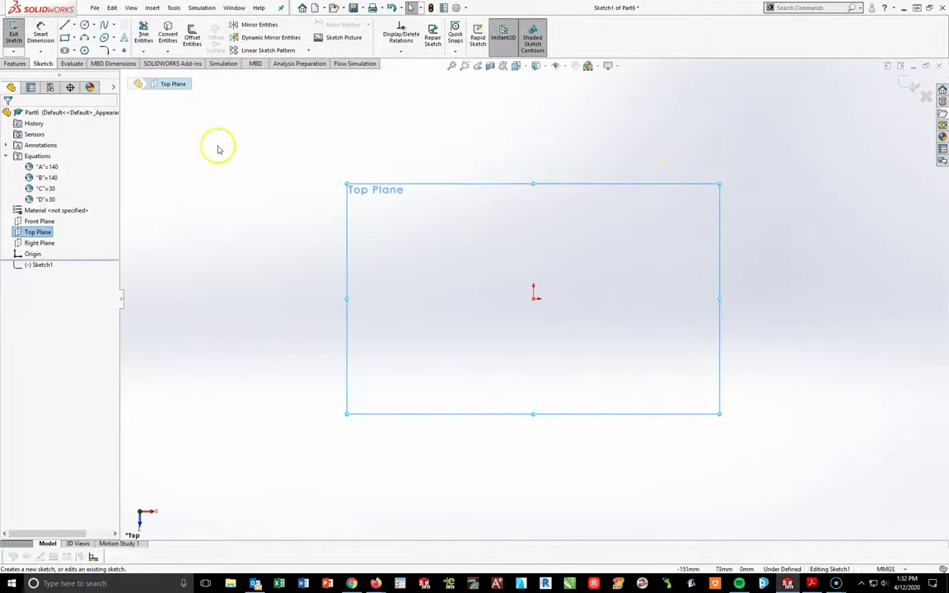
pyautogui.click(74, 26)
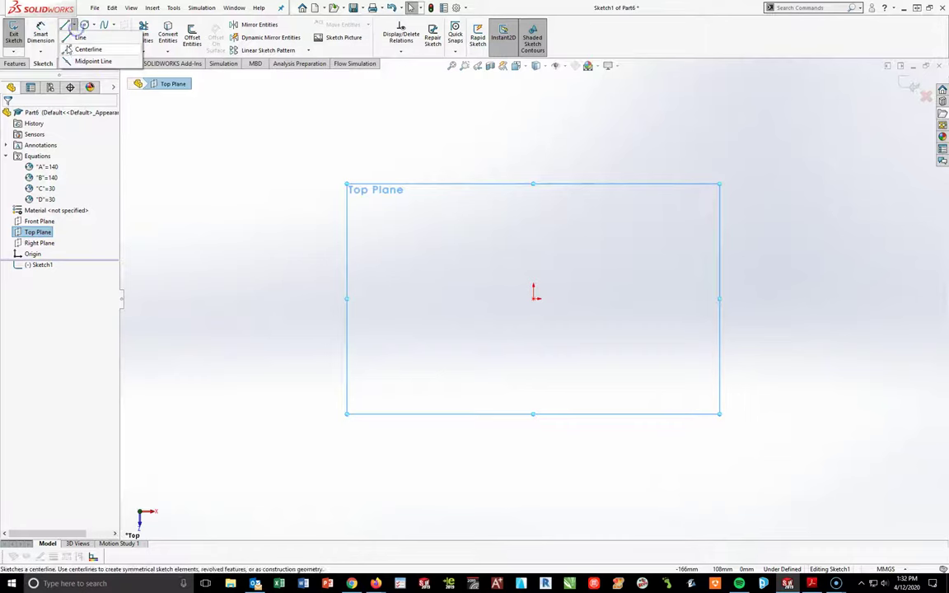
pyautogui.click(88, 50)
pyautogui.click(534, 299)
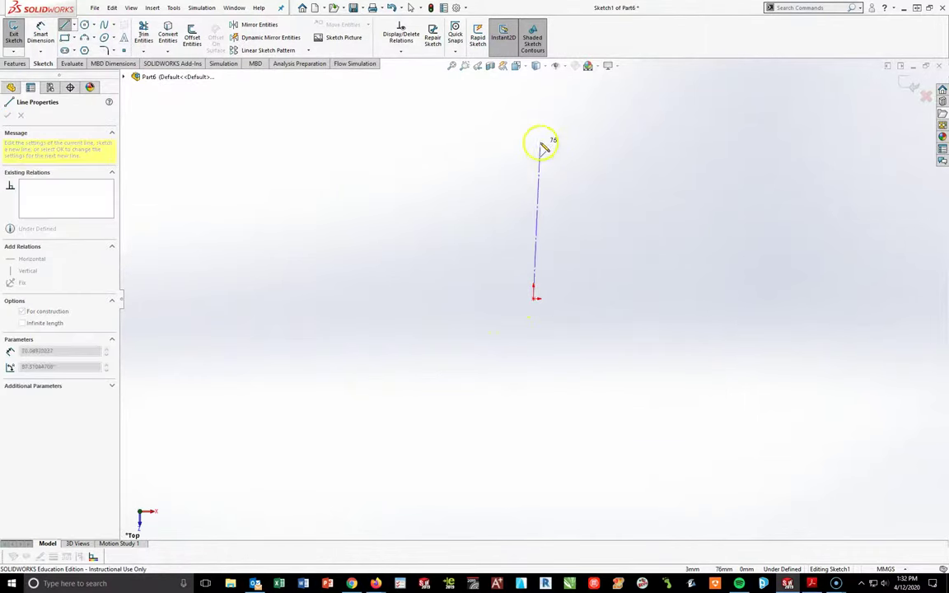
pyautogui.click(533, 128)
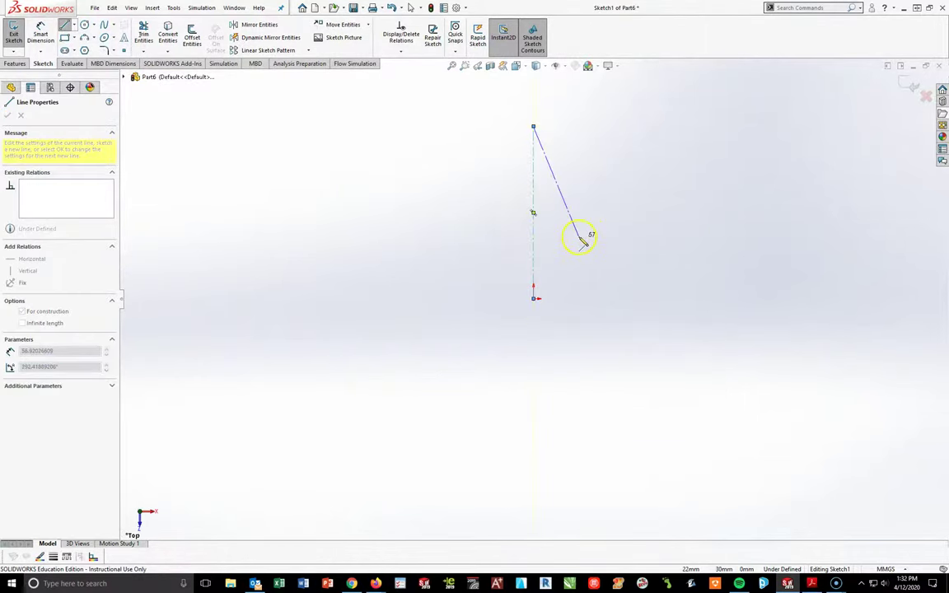
pyautogui.press('Escape')
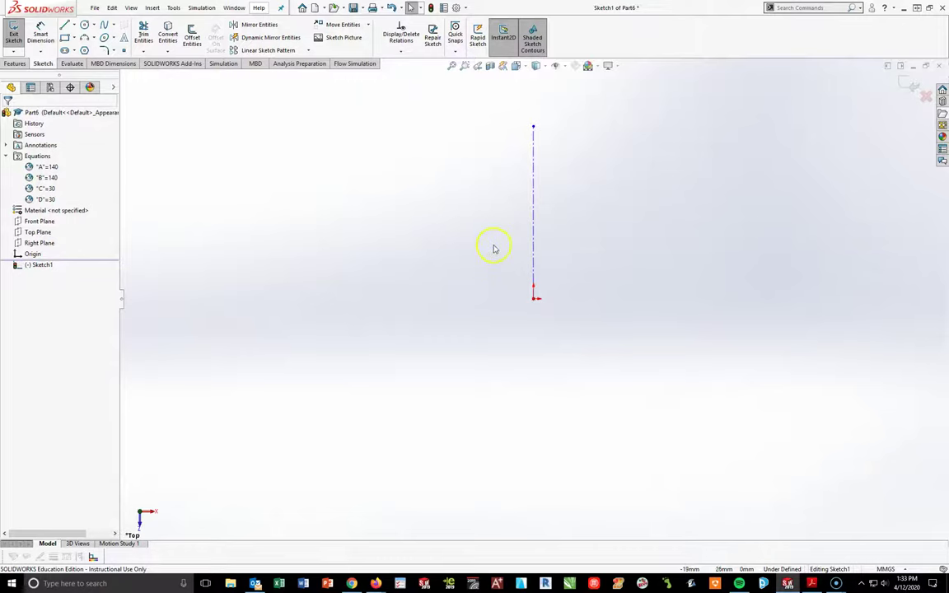
# Add a Vertical relation to the construction centerline running up from the origin.
pyautogui.click(535, 229)
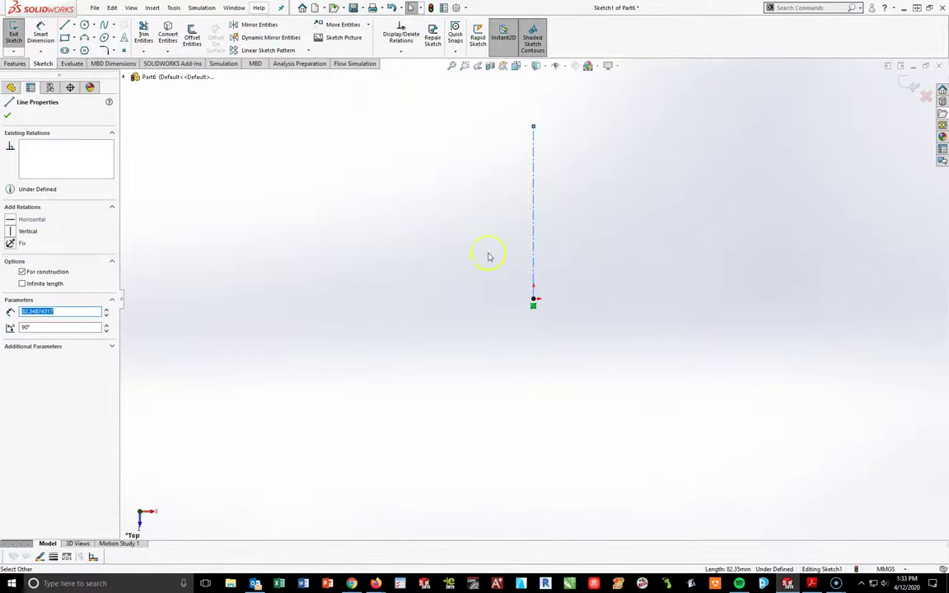
pyautogui.click(12, 240)
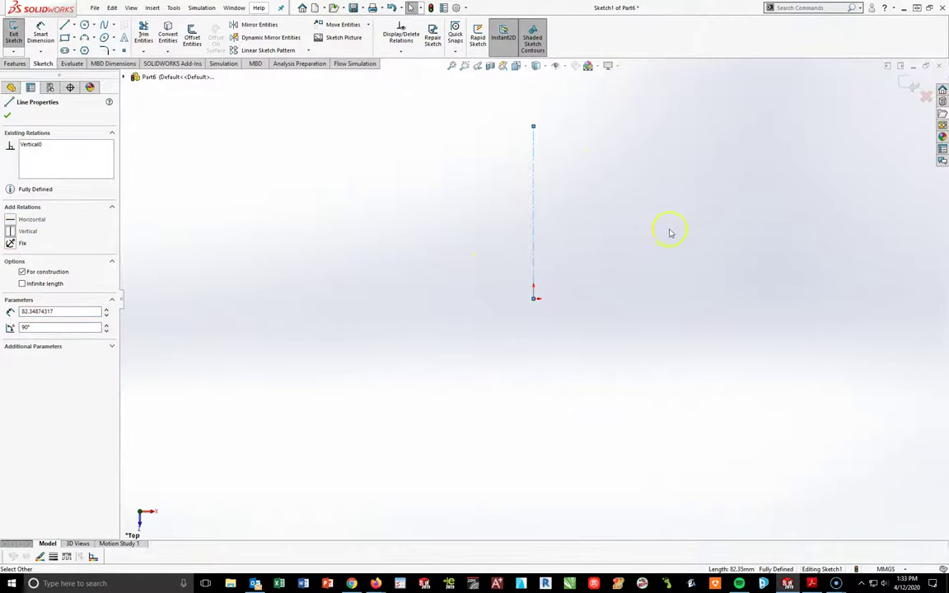
pyautogui.click(579, 225)
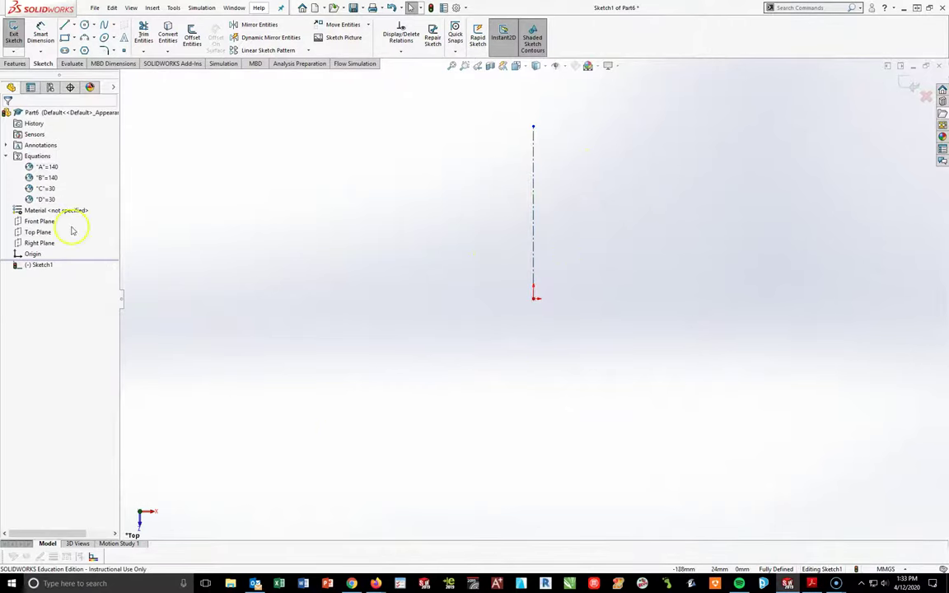
# Turn on Dynamic Mirror about the vertical centerline so that new sketch geometry is drawn symmetrically.
pyautogui.click(64, 24)
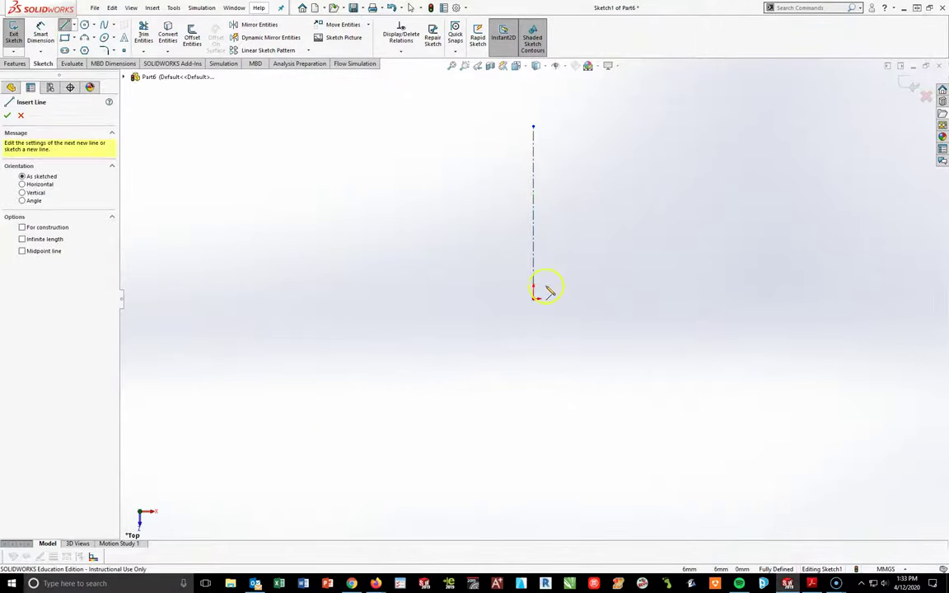
pyautogui.click(7, 115)
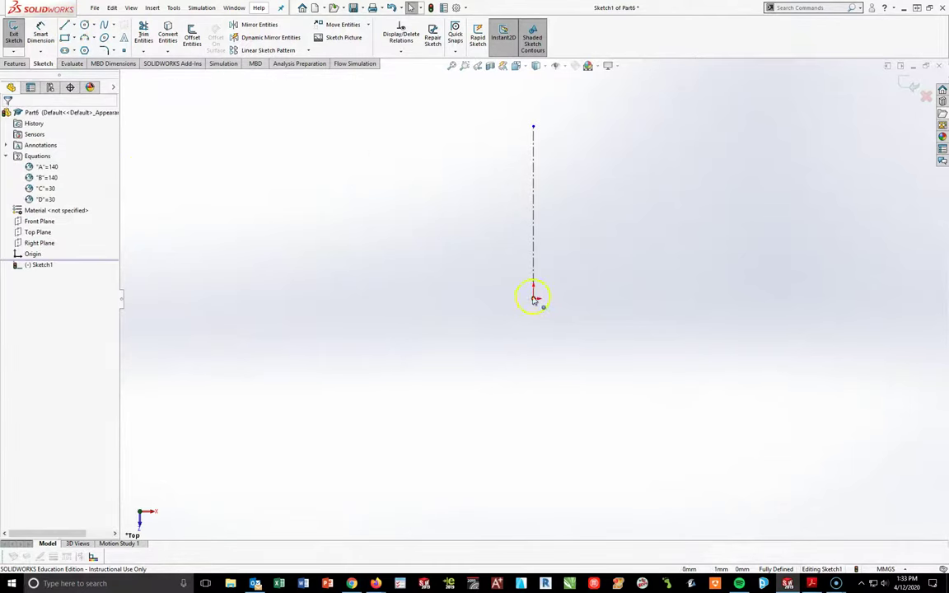
pyautogui.keyDown('ctrl'); pyautogui.moveTo(535, 299); pyautogui.dragTo(555, 295, button='middle'); pyautogui.keyUp('ctrl')
pyautogui.scroll(2, 548, 115)
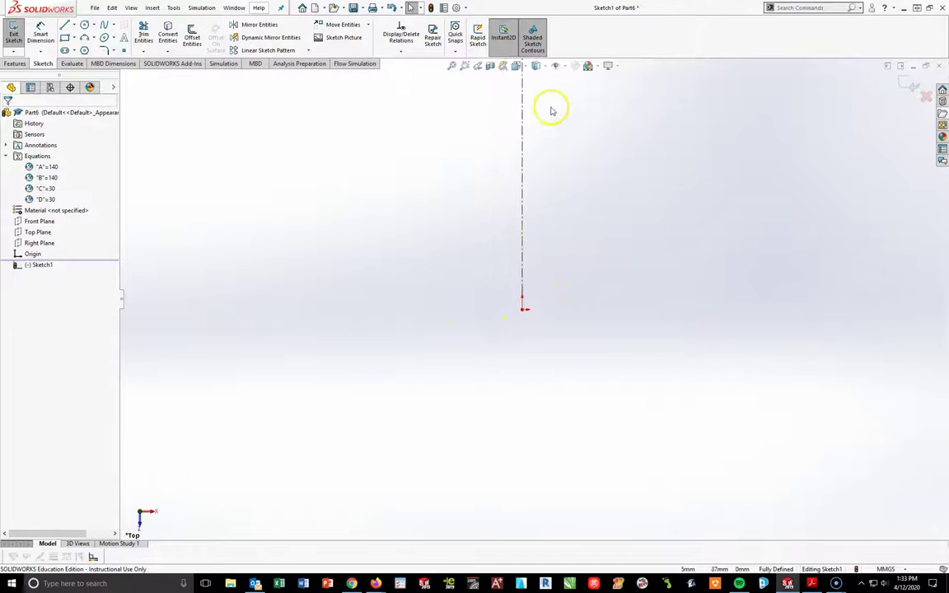
pyautogui.scroll(-2, 461, 121)
pyautogui.click(247, 25)
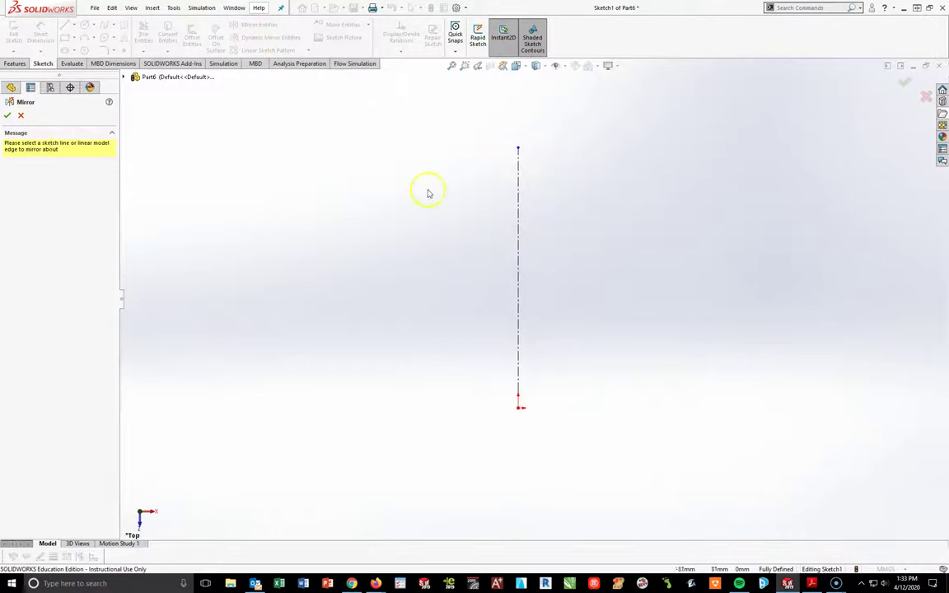
pyautogui.click(519, 286)
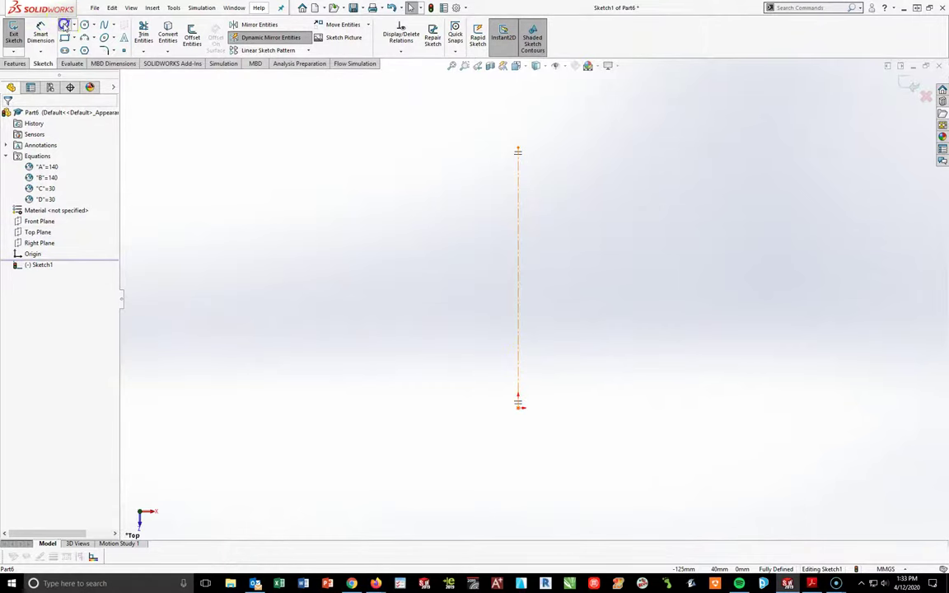
# Sketch the right half of the U-shaped clamp profile from the origin, mirrored into a closed outline about 62 mm wide and 81 mm tall.
pyautogui.click(64, 26)
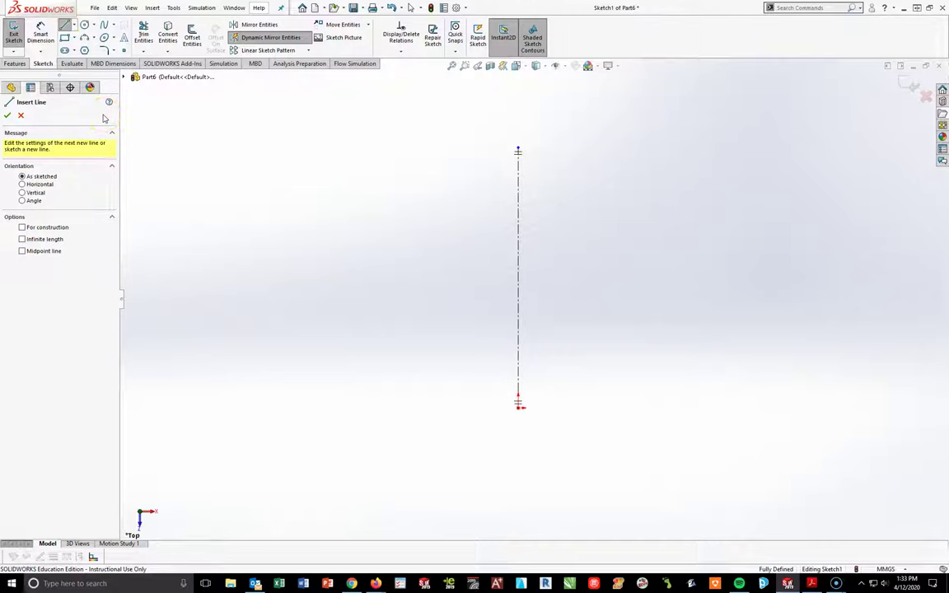
pyautogui.click(518, 407)
pyautogui.click(578, 407)
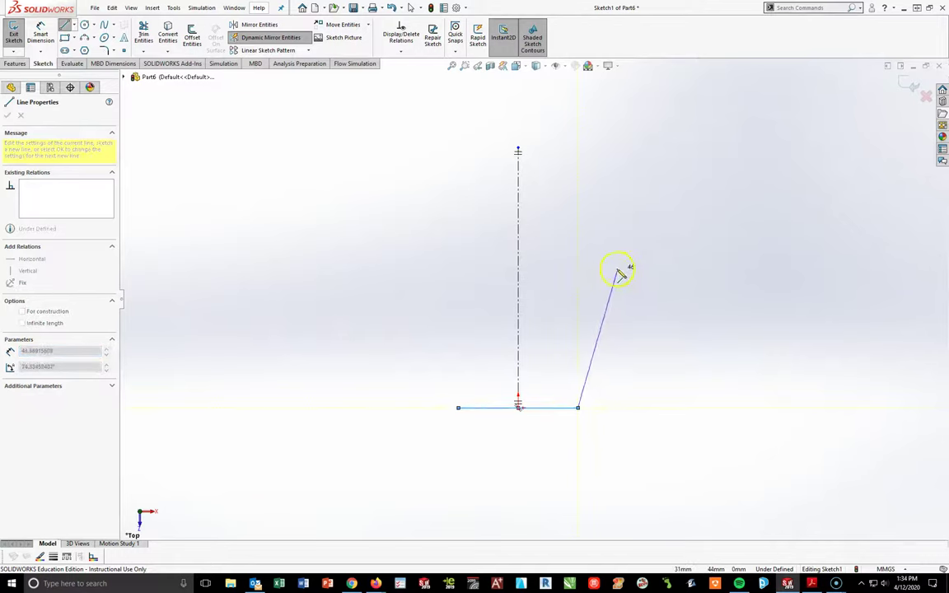
pyautogui.click(617, 269)
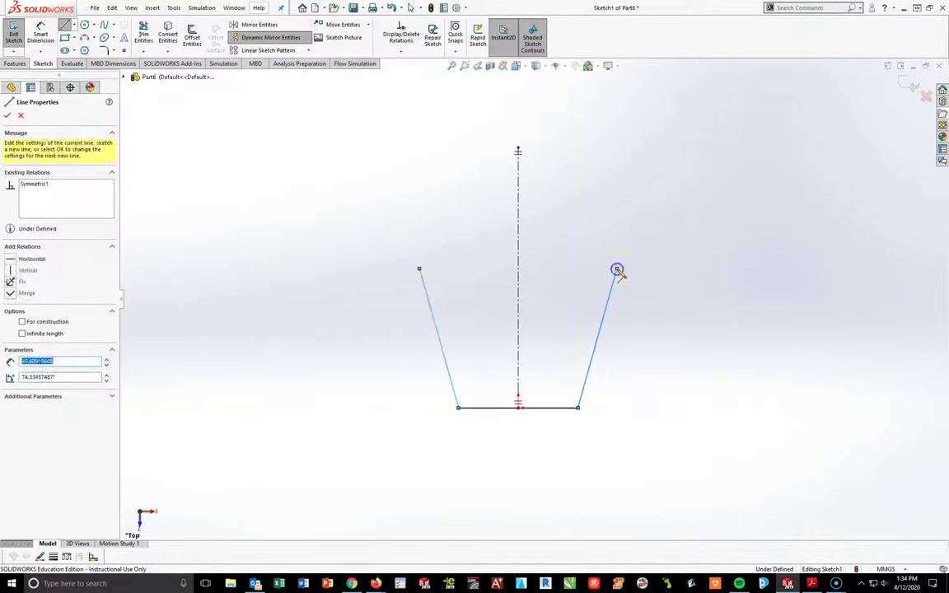
pyautogui.click(618, 151)
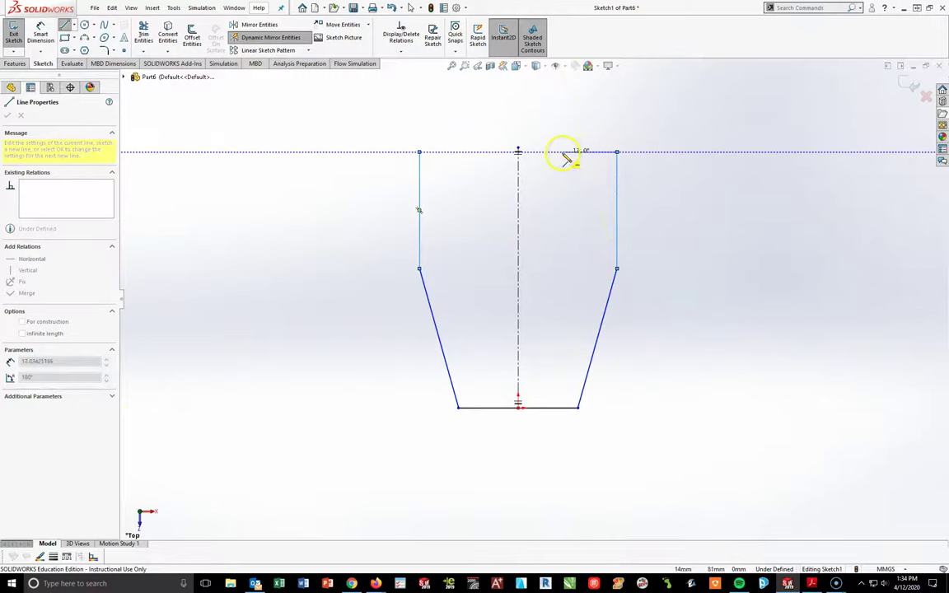
pyautogui.click(556, 152)
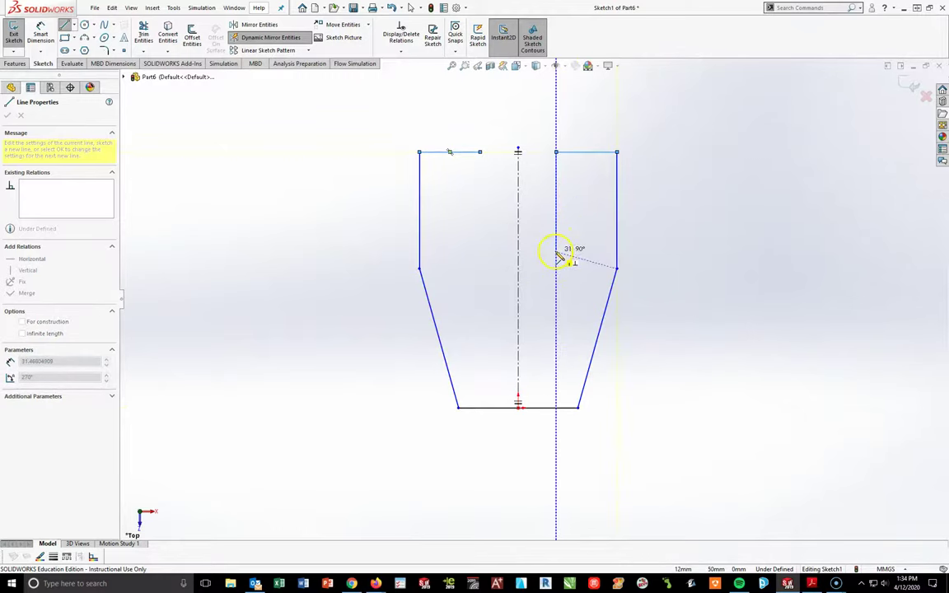
pyautogui.click(556, 268)
pyautogui.click(518, 268)
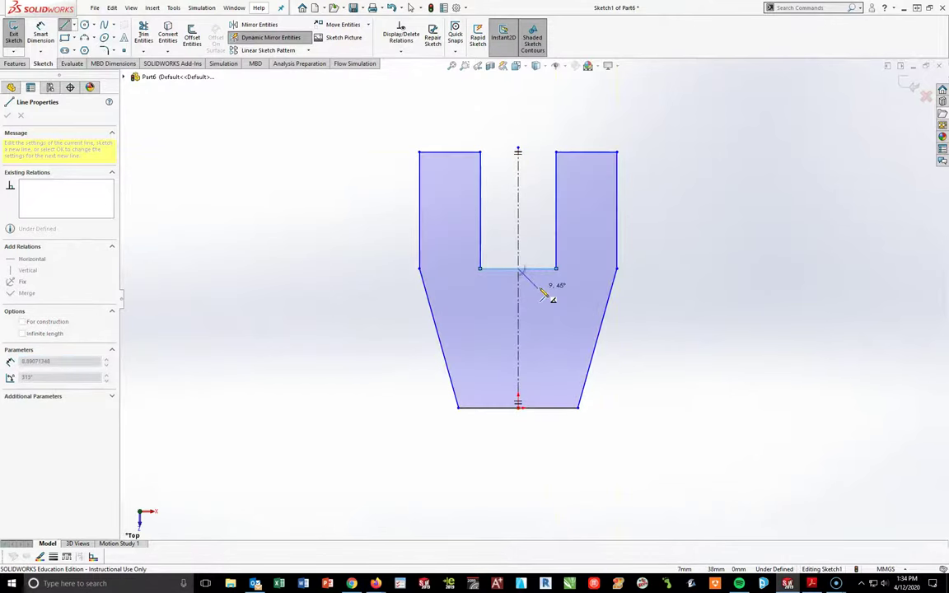
pyautogui.press('Escape')
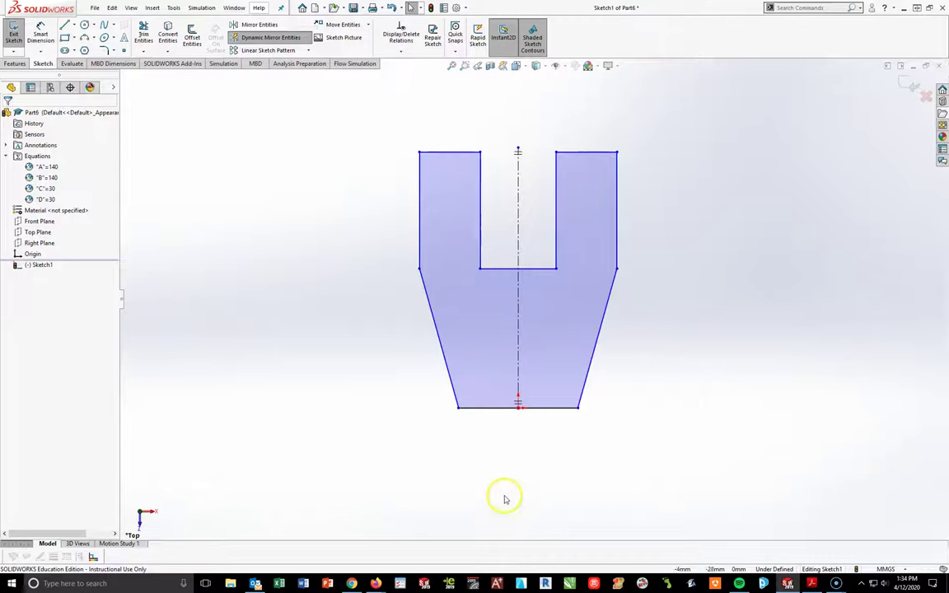
# Dimension the overall width between the profile's two outer vertical edges, placing the dimension below the base.
pyautogui.press('f')
pyautogui.scroll(1, 533, 303)
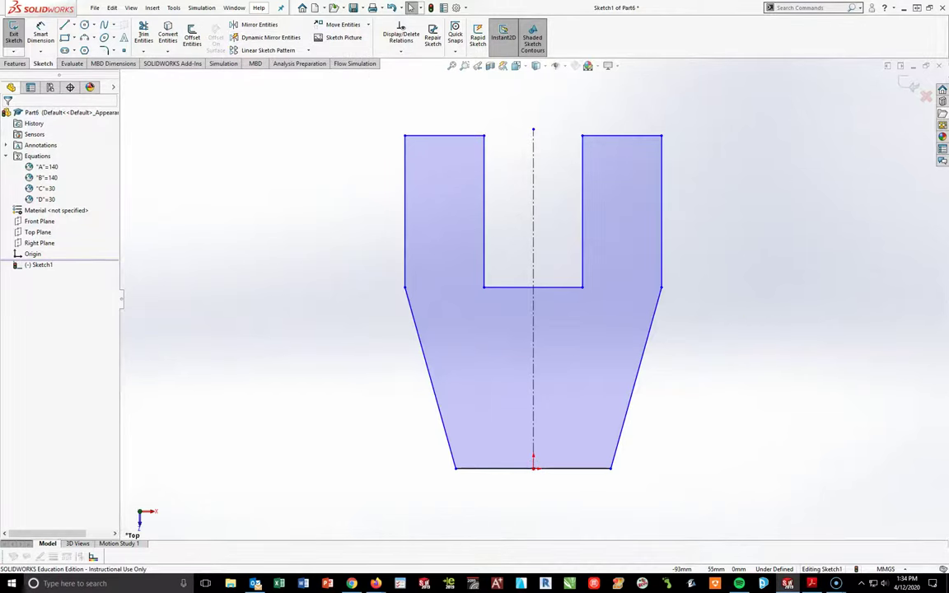
pyautogui.click(48, 37)
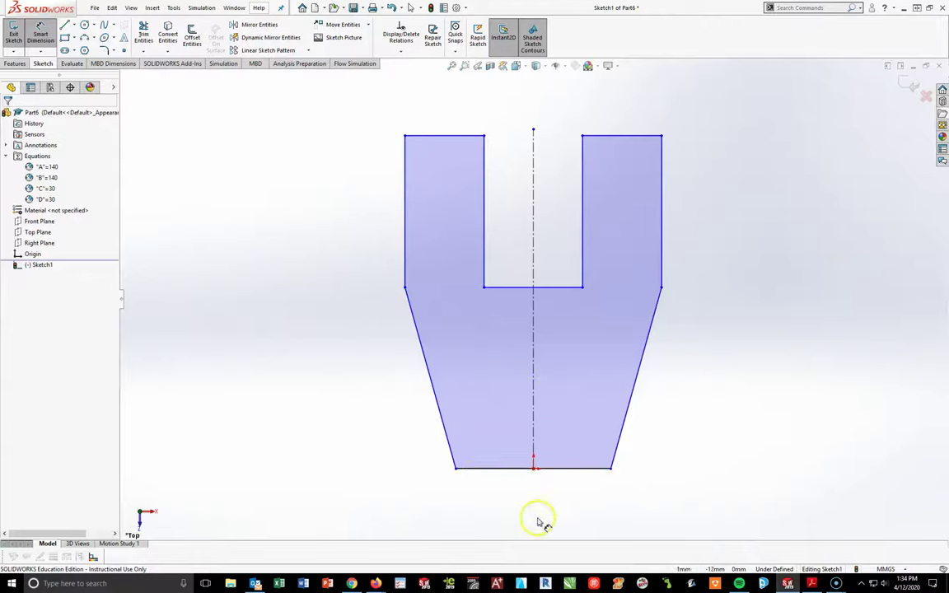
pyautogui.click(406, 274)
pyautogui.click(662, 259)
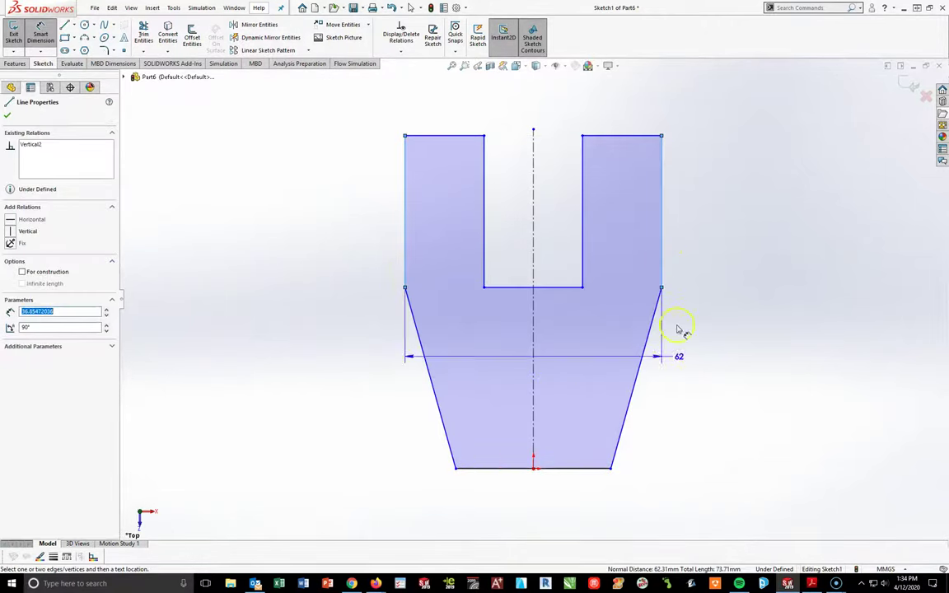
pyautogui.click(784, 495)
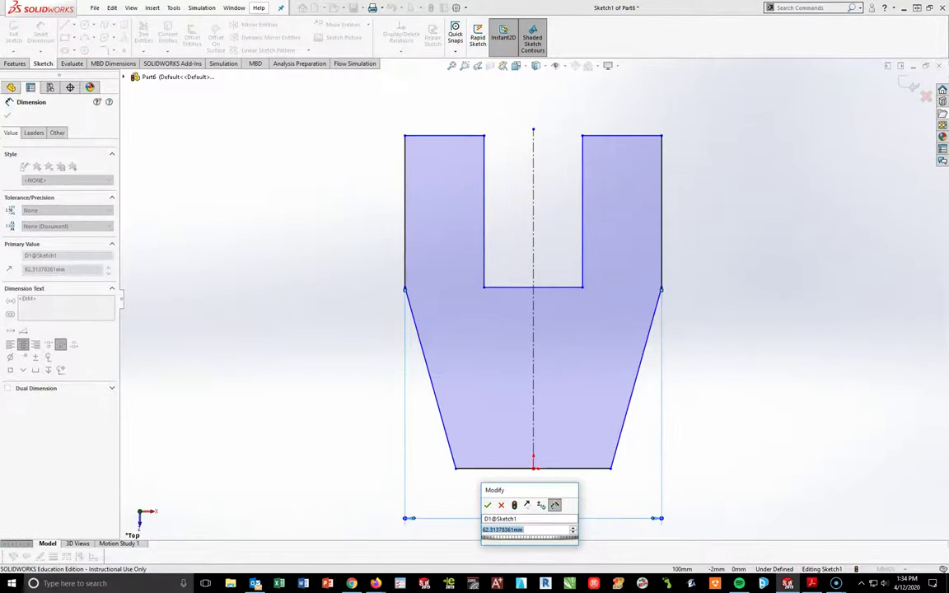
# Check the overall width in the WING_CLAMP.PDF drawing and link the sketch's overall width dimension to global variable A.
pyautogui.hotkey('alt', 'Tab')
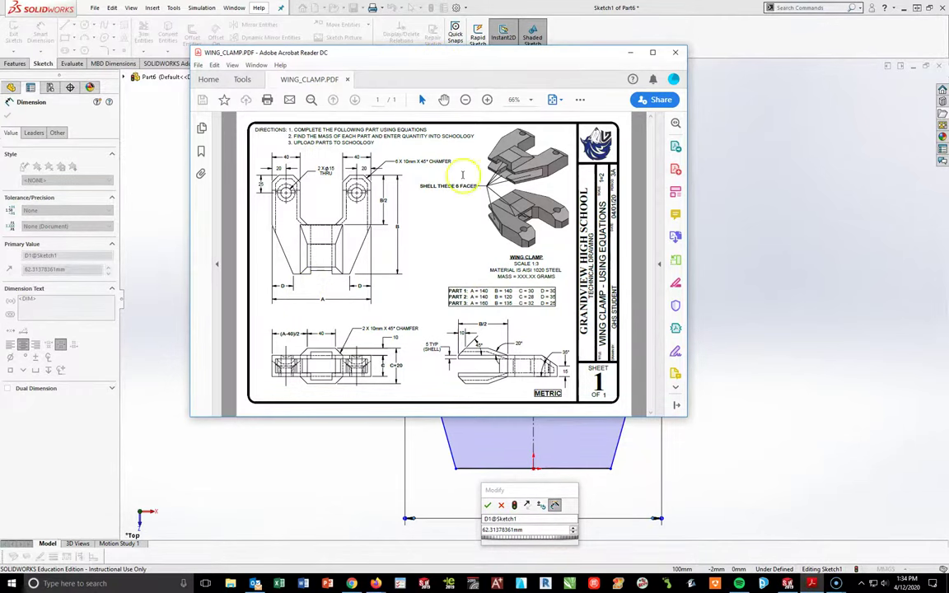
pyautogui.hotkey('alt', 'Tab')
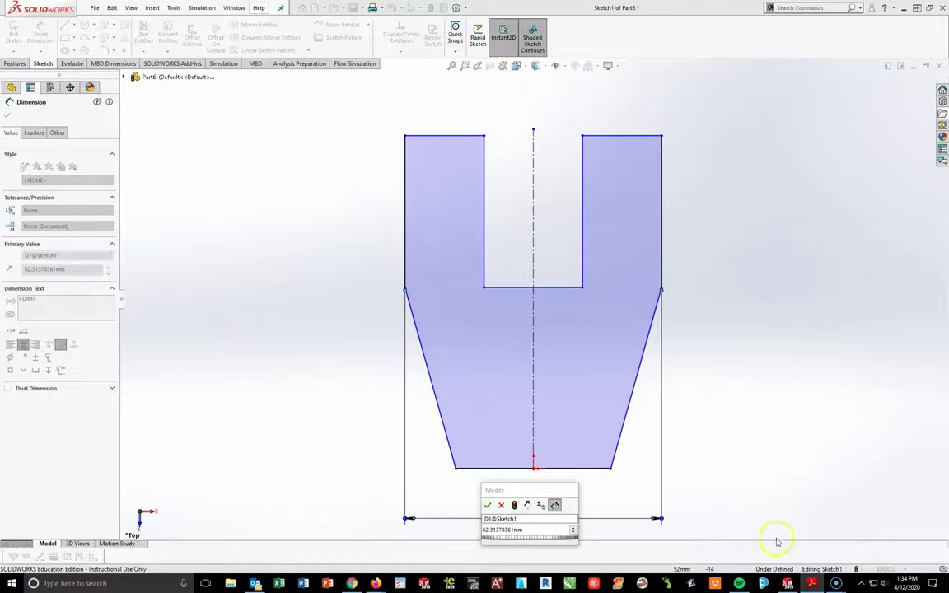
pyautogui.doubleClick(528, 530)
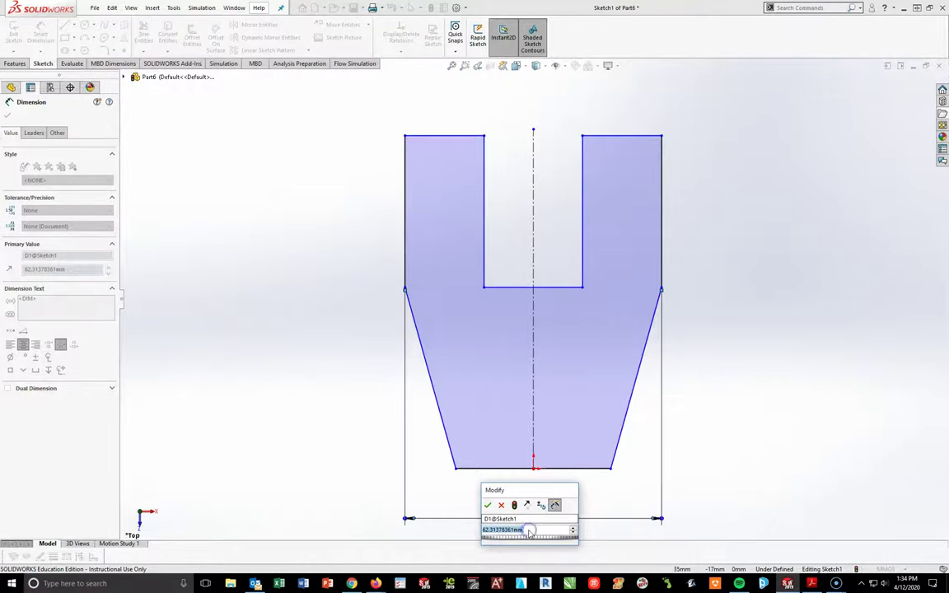
pyautogui.moveTo(529, 491); pyautogui.dragTo(540, 344)
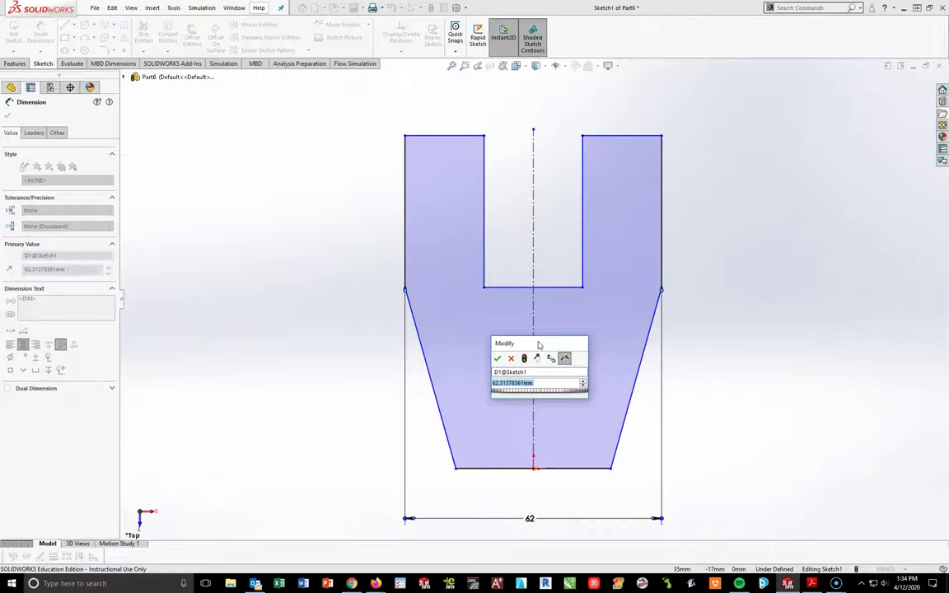
pyautogui.write('=')
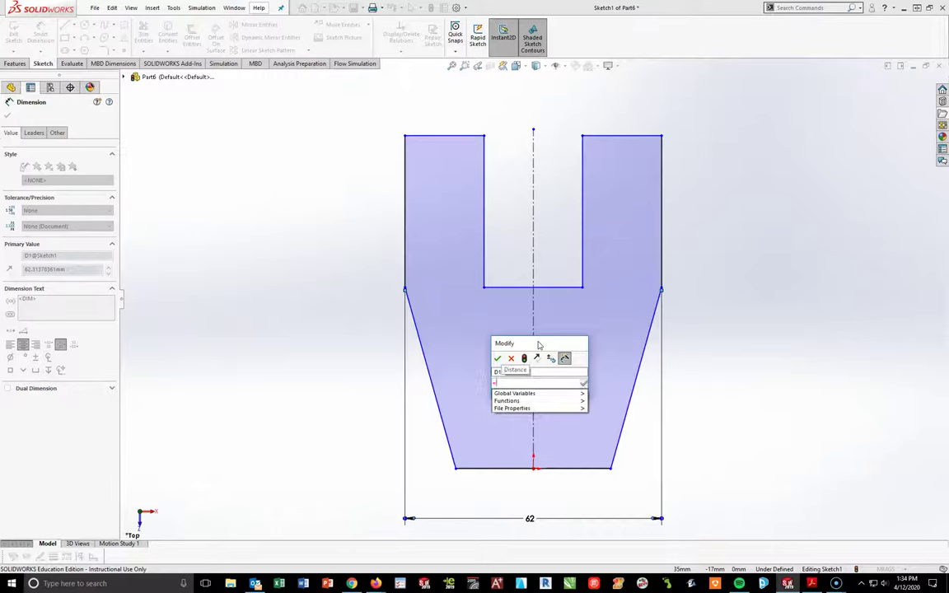
pyautogui.click(506, 395)
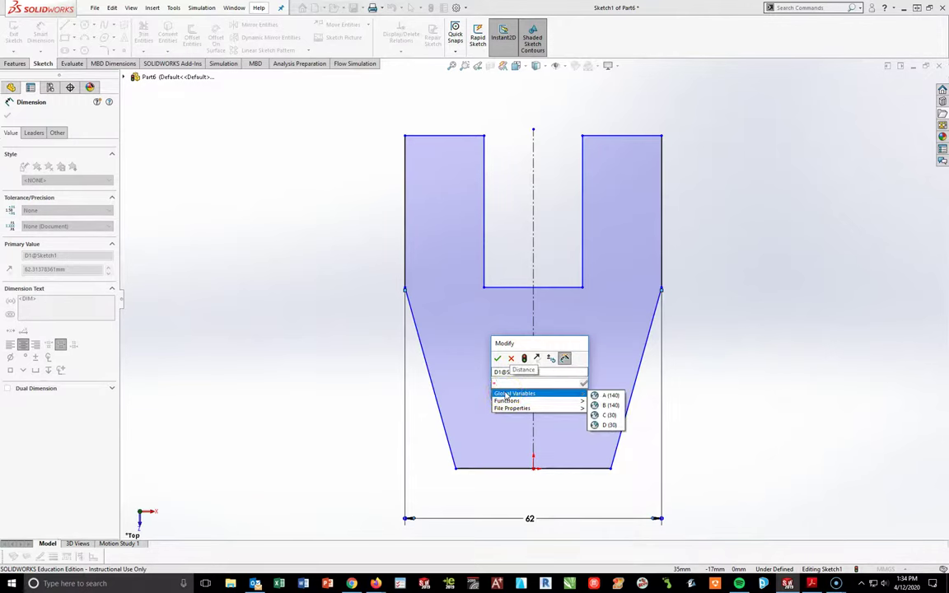
pyautogui.click(582, 395)
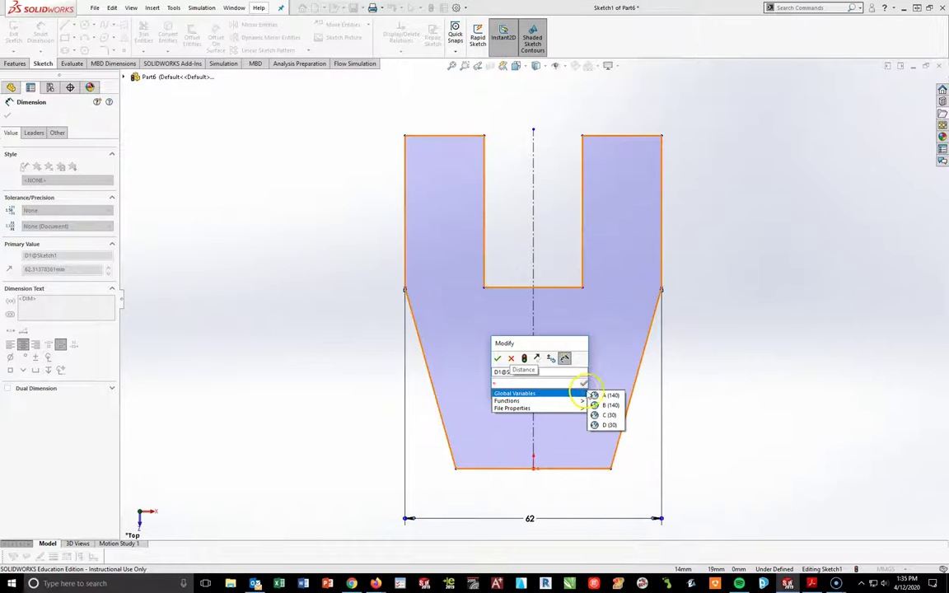
pyautogui.click(608, 396)
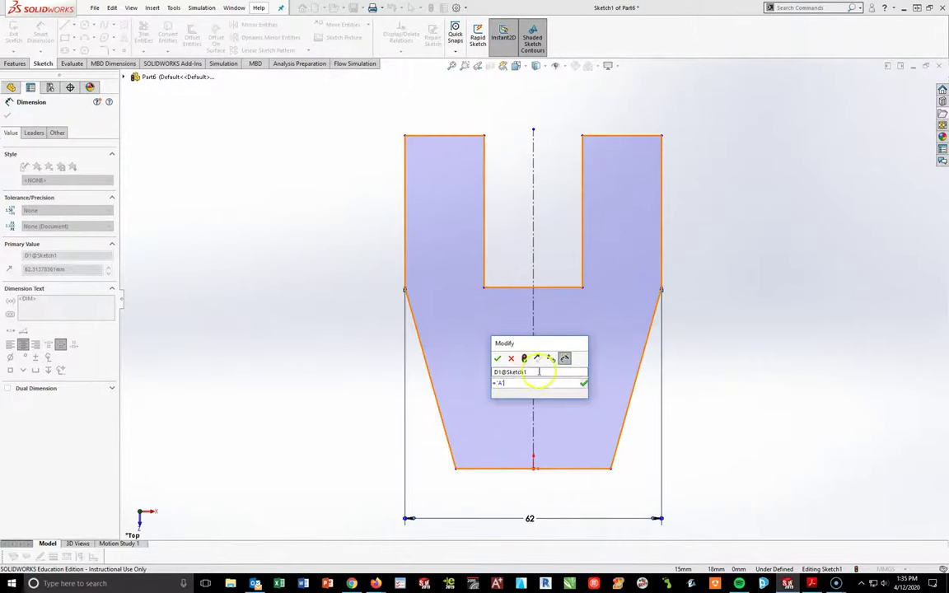
pyautogui.click(498, 358)
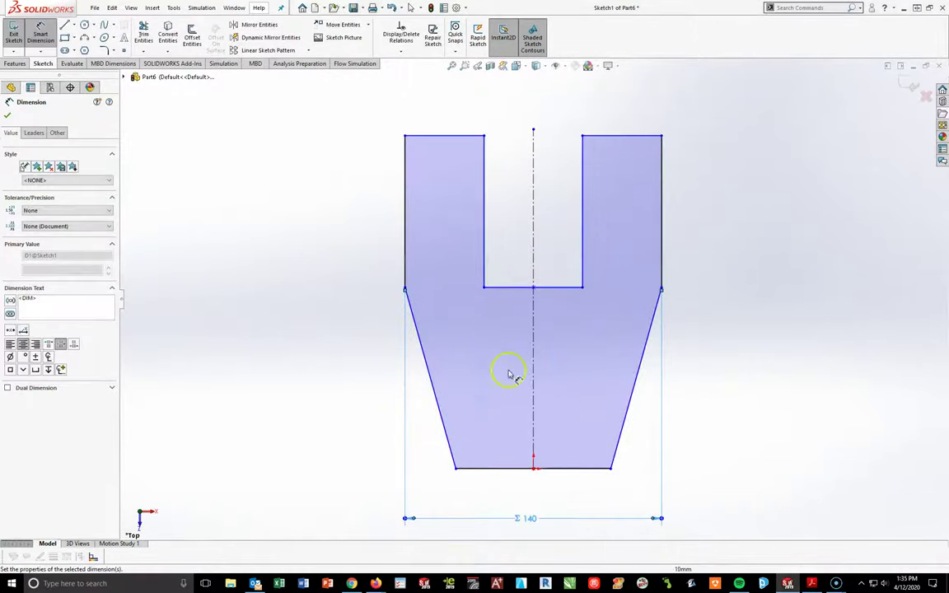
pyautogui.click(561, 494)
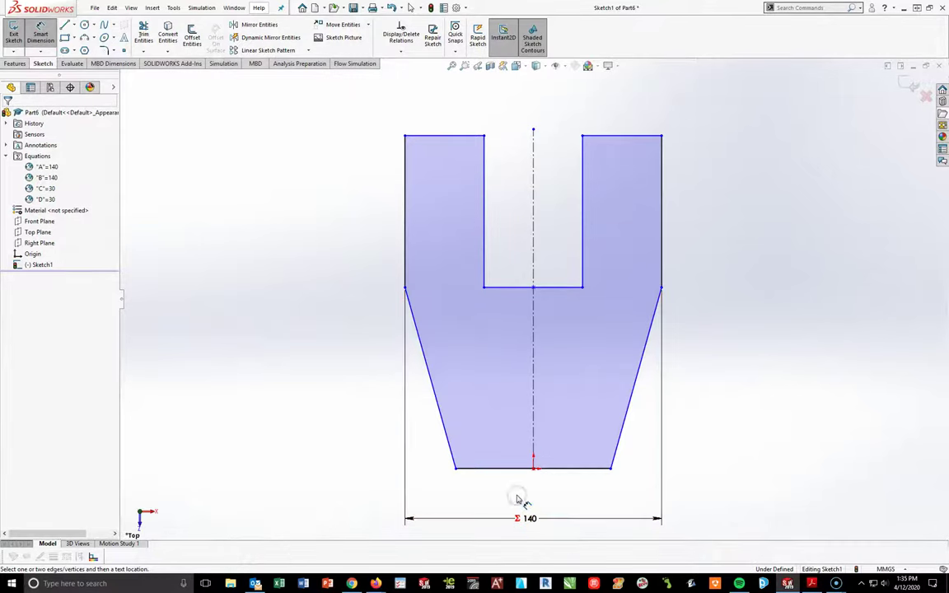
pyautogui.click(515, 516)
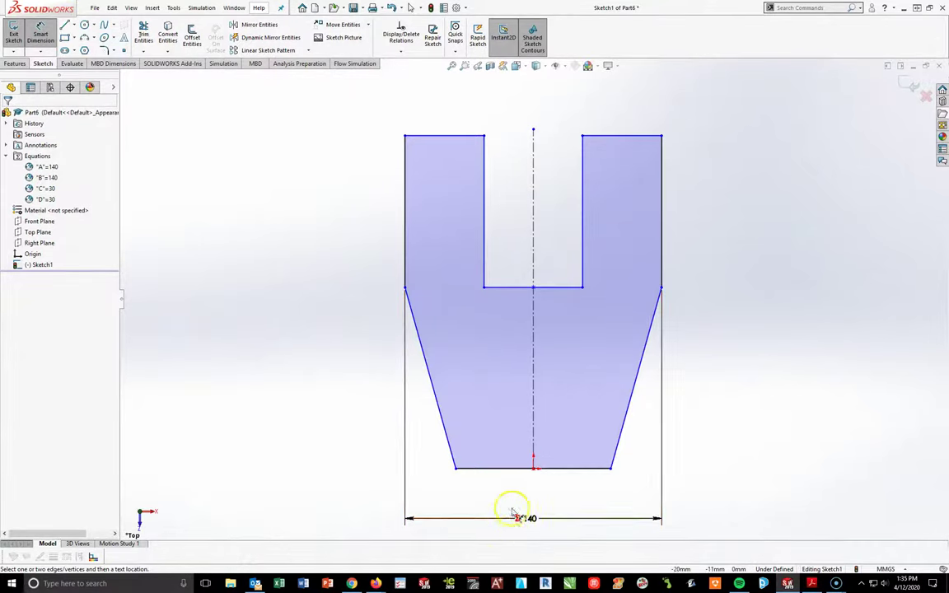
pyautogui.click(24, 159)
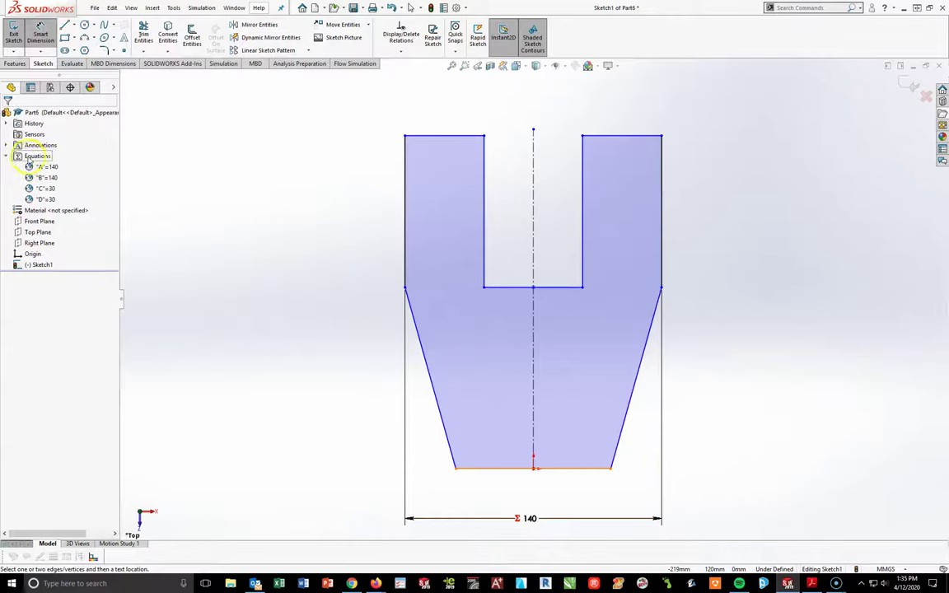
pyautogui.click(37, 168)
# Dimension the horizontal offset between the base's right endpoint and the lower end of the right outer edge, linking it to global variable D.
pyautogui.click(612, 468)
pyautogui.click(663, 288)
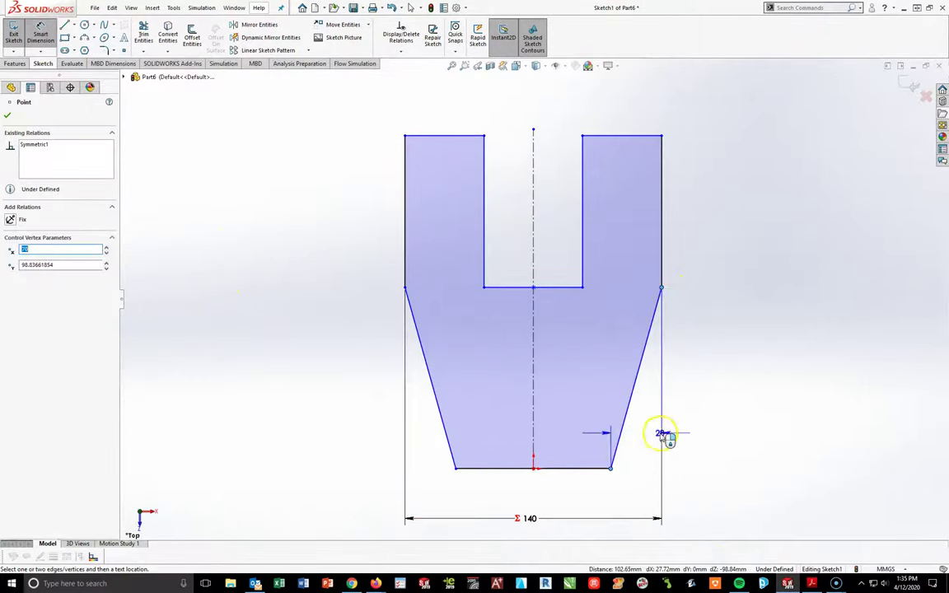
pyautogui.click(647, 492)
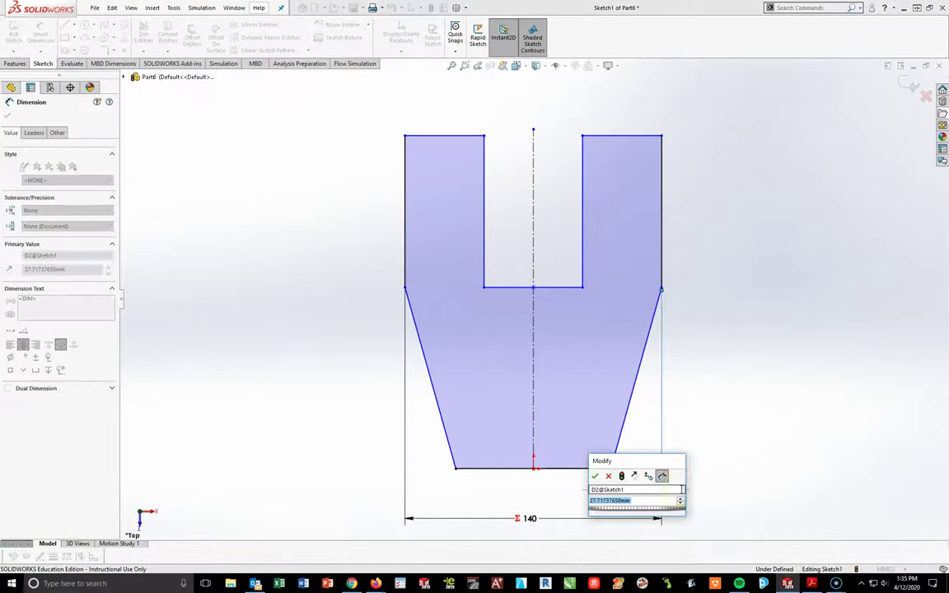
pyautogui.write('=')
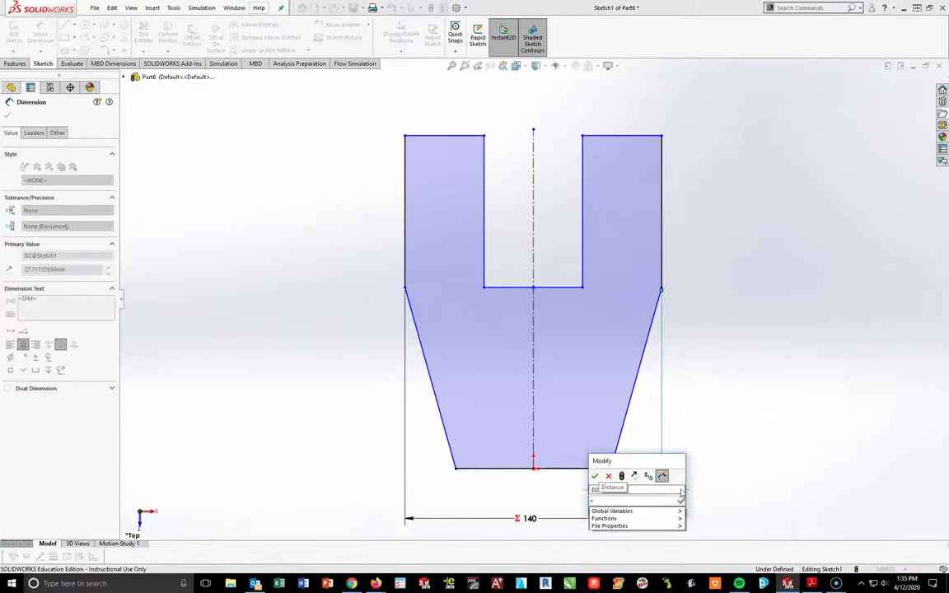
pyautogui.click(679, 511)
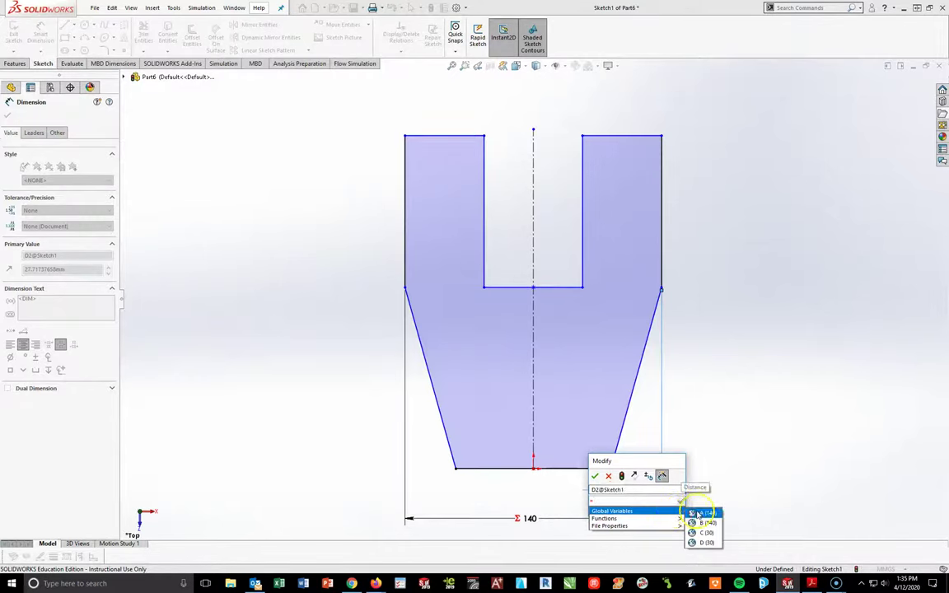
pyautogui.click(707, 542)
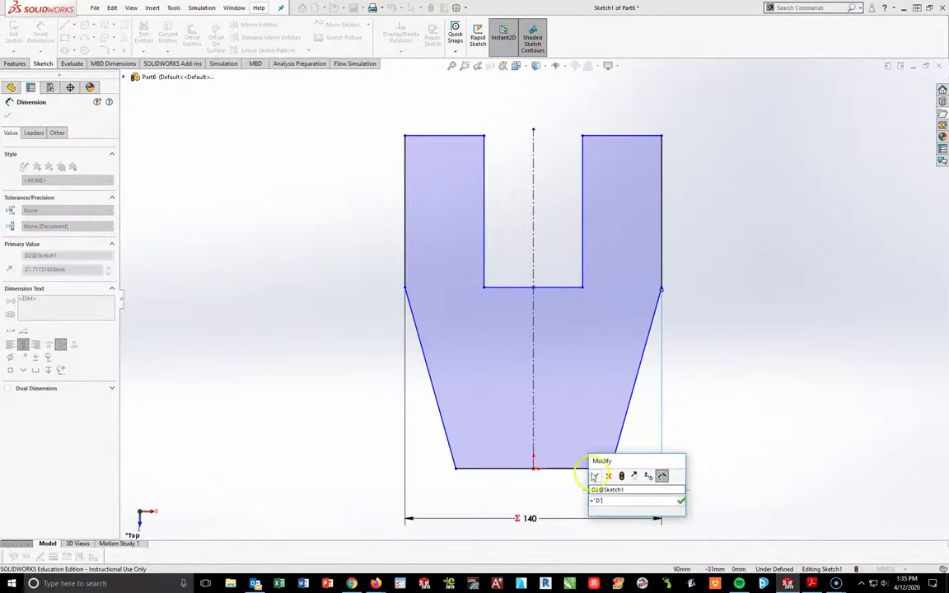
pyautogui.click(594, 476)
pyautogui.click(718, 475)
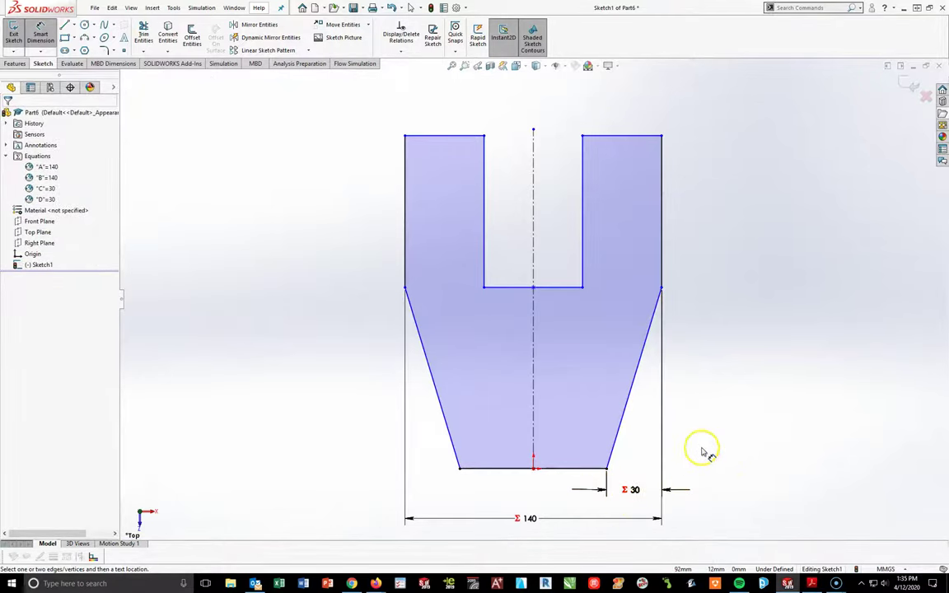
# Dimension the profile's overall height from the base line to the right arm's top edge, placing the dimension outside the right arm.
pyautogui.click(630, 138)
pyautogui.click(575, 469)
pyautogui.click(748, 305)
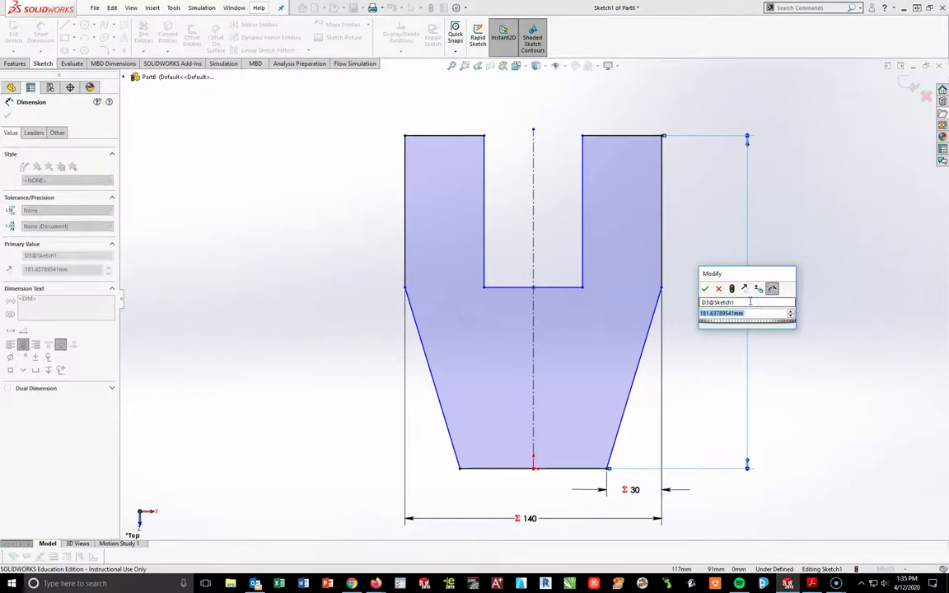
pyautogui.write('=')
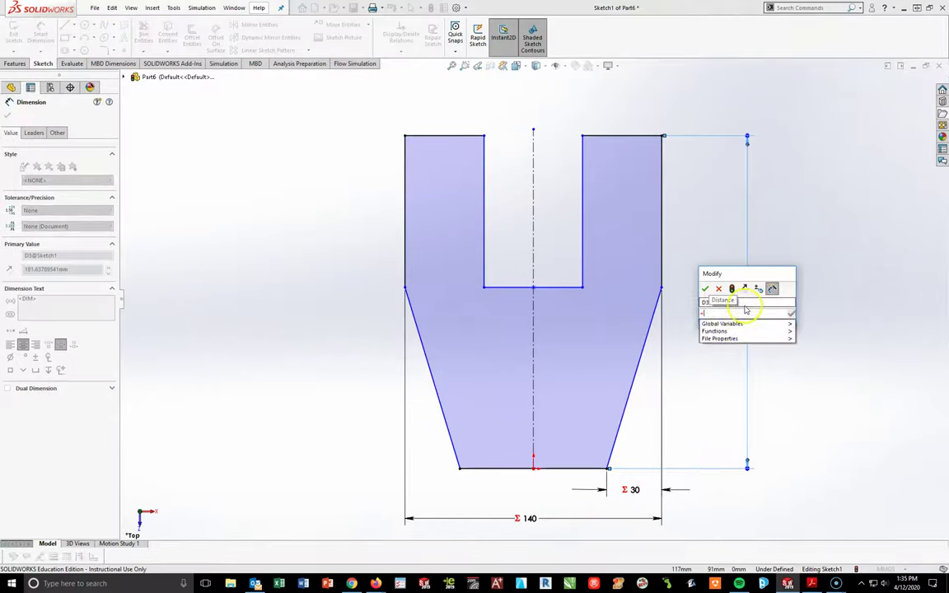
pyautogui.moveTo(741, 324)
pyautogui.click(807, 324)
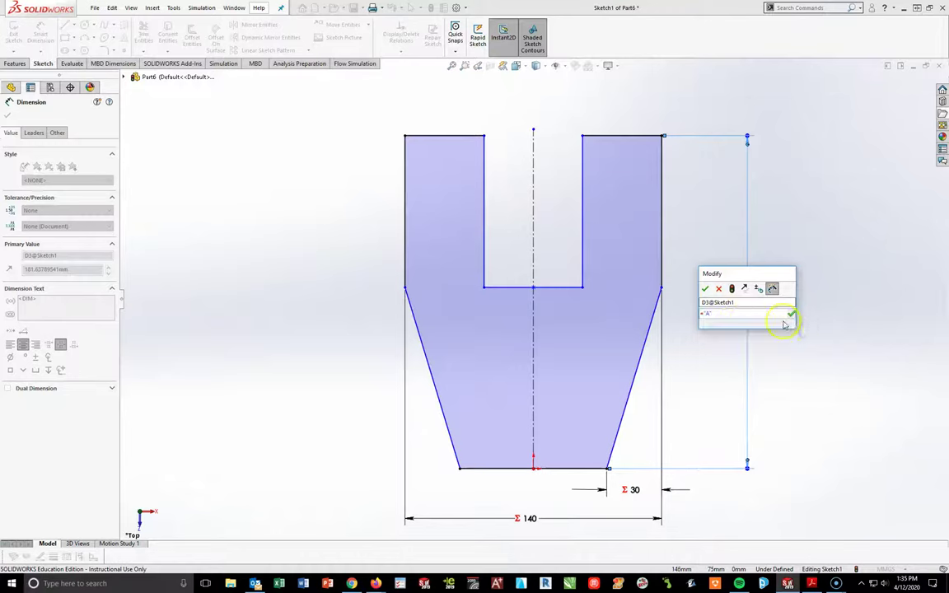
pyautogui.press('BackSpace')
pyautogui.press('BackSpace')
pyautogui.press('BackSpace')
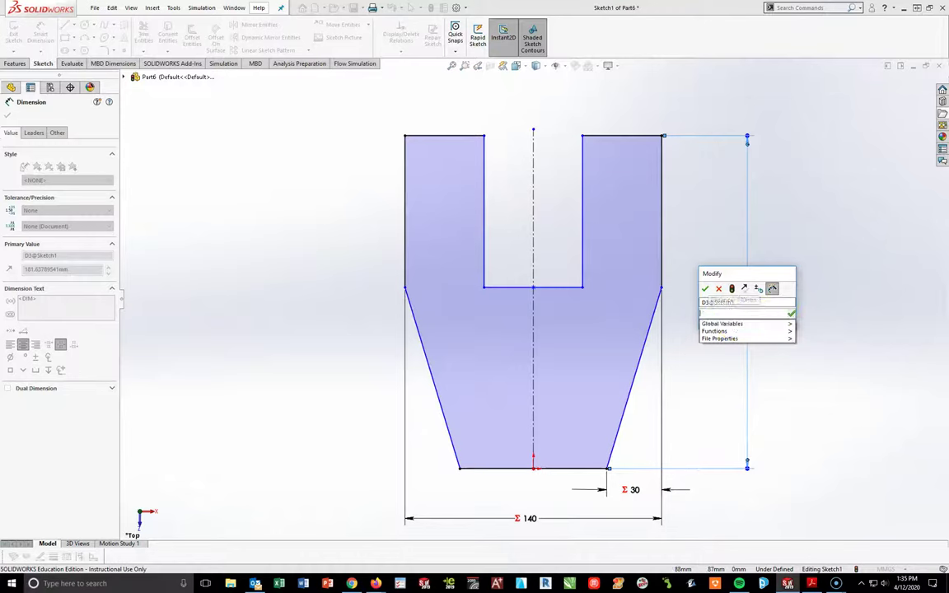
# Link the profile's overall height dimension to global variable B.
pyautogui.moveTo(741, 324)
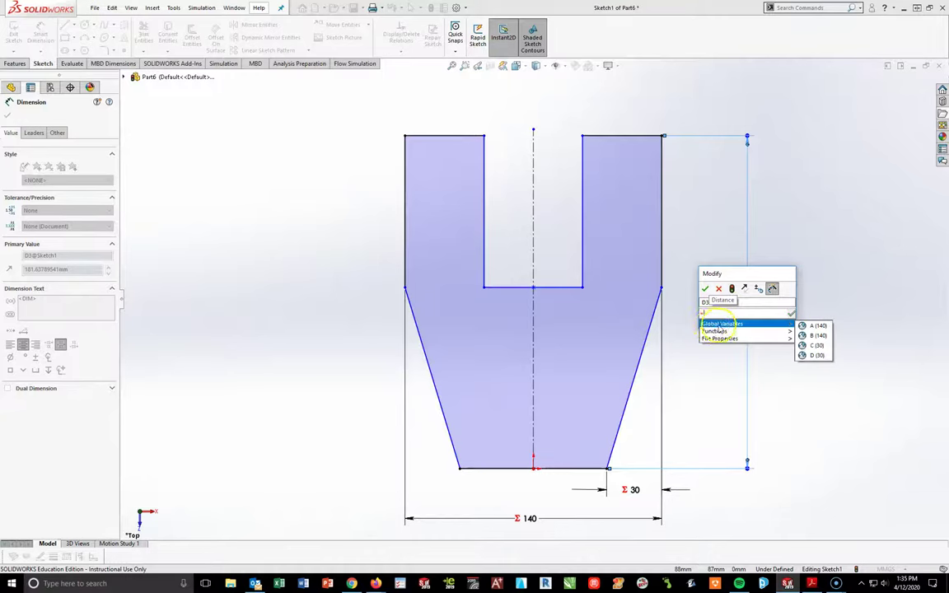
pyautogui.click(814, 336)
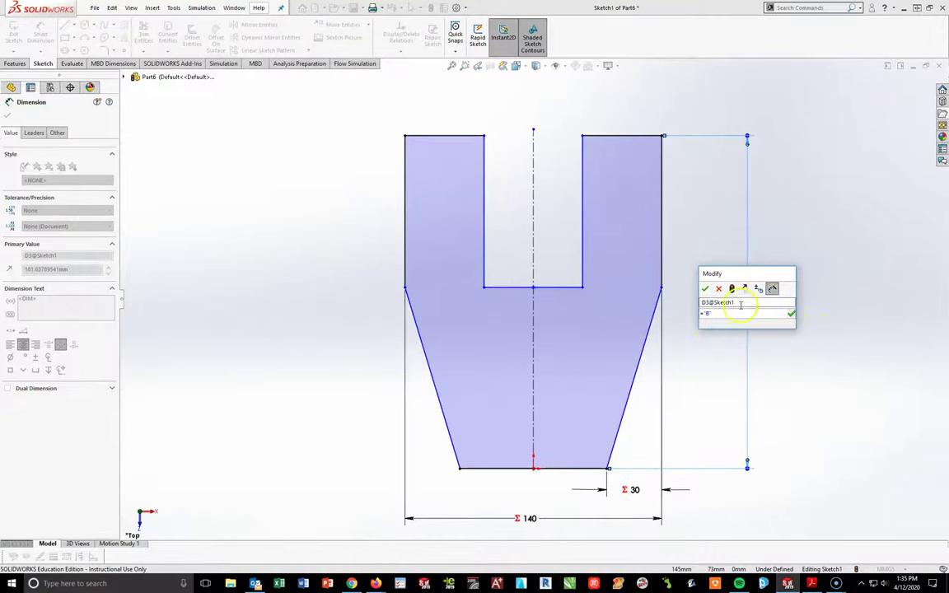
pyautogui.click(705, 288)
pyautogui.click(782, 318)
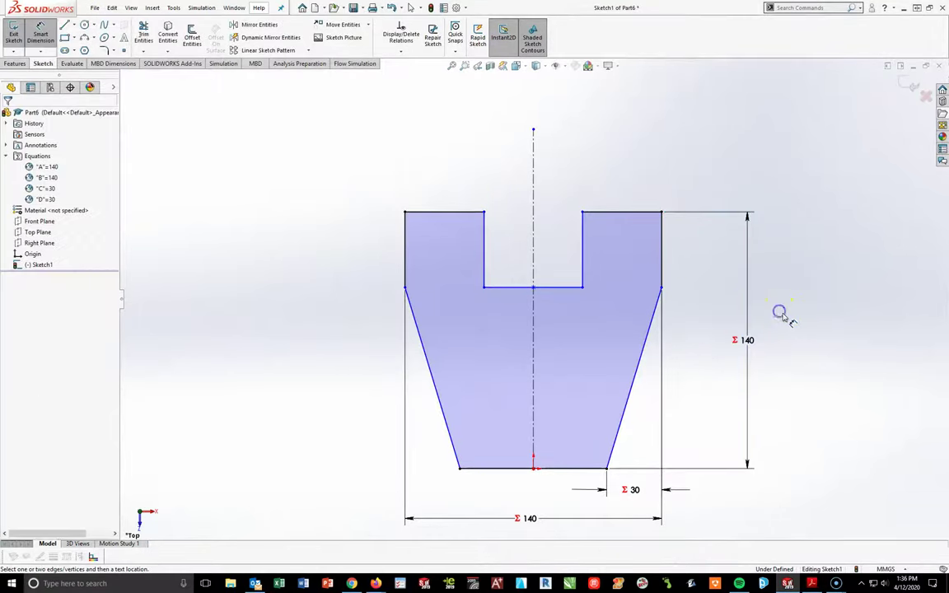
# Dimension the length of the right arm's outer vertical edge and drive it with the equation "B"/2.
pyautogui.click(662, 254)
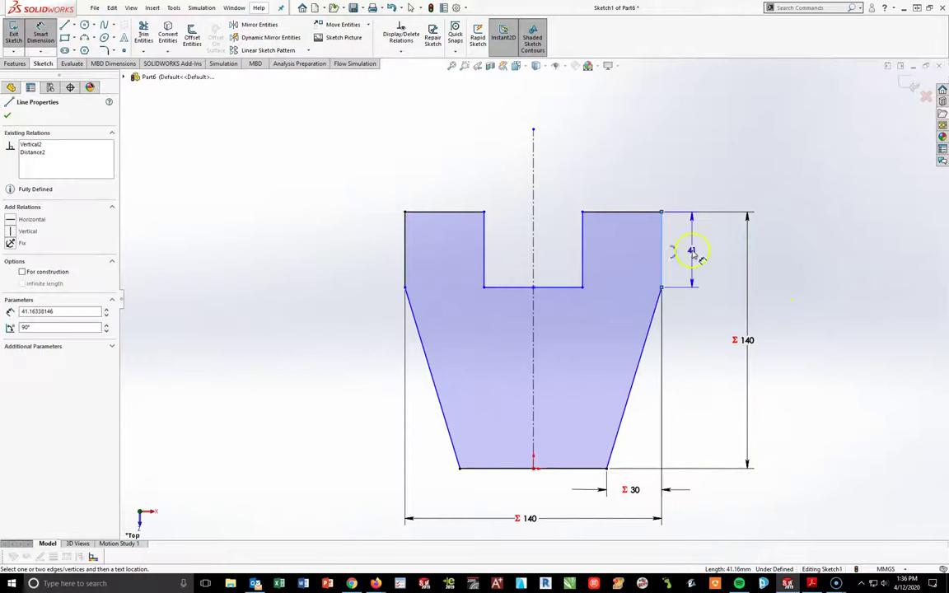
pyautogui.click(703, 257)
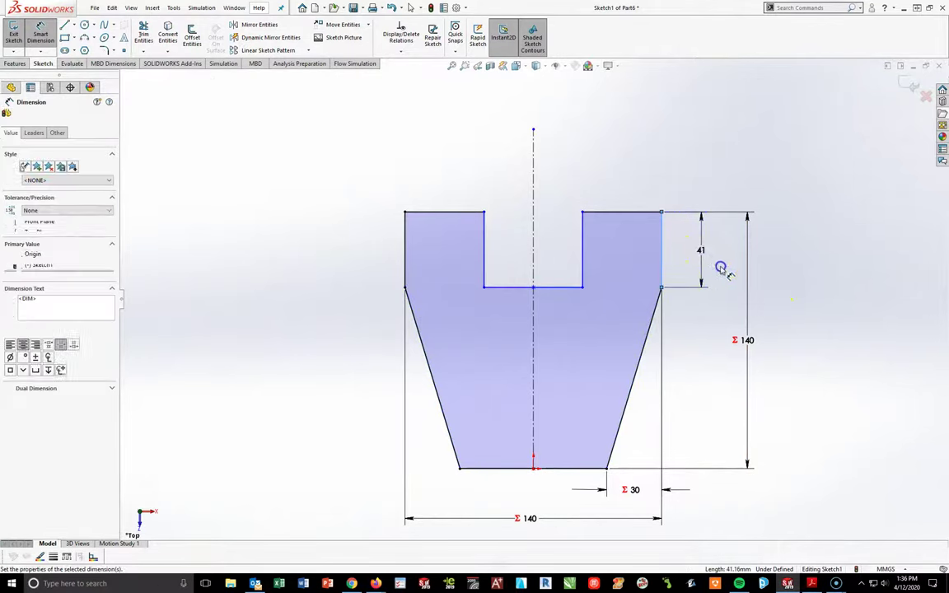
pyautogui.write('=')
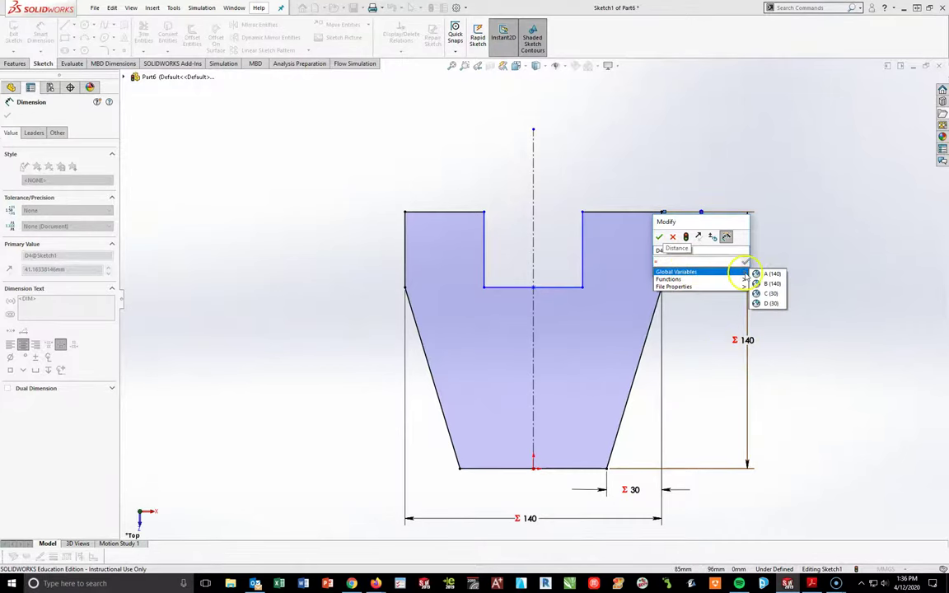
pyautogui.click(770, 284)
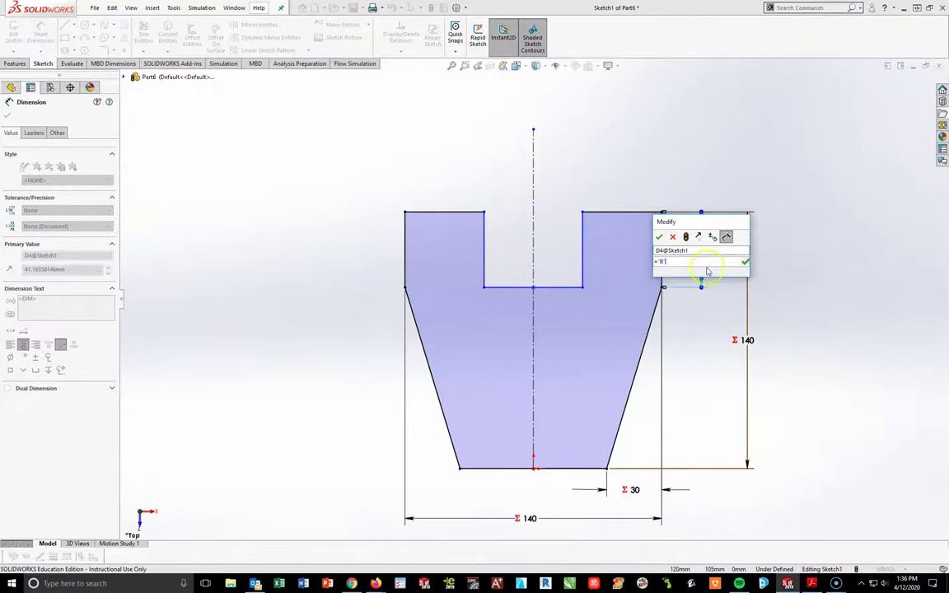
pyautogui.write('/2')
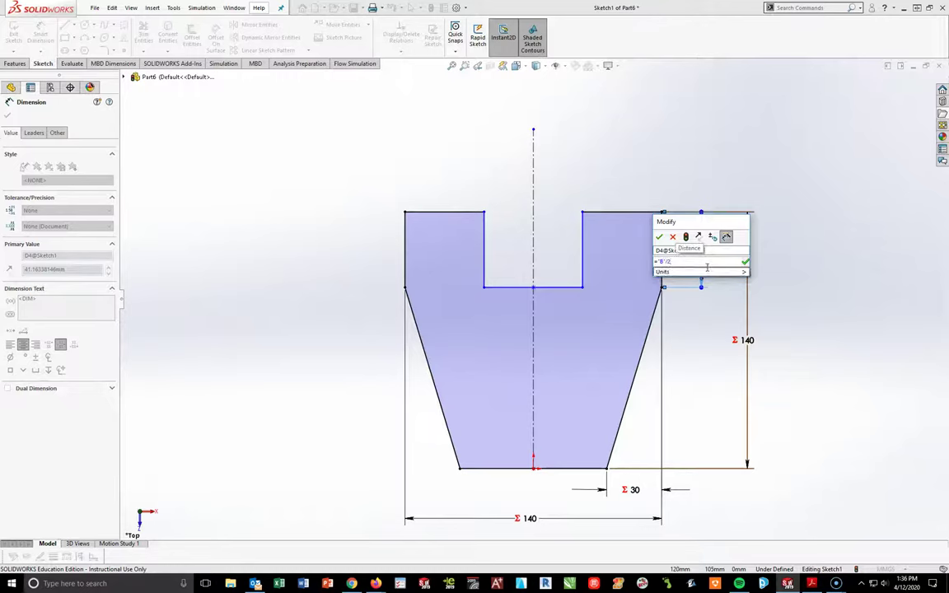
pyautogui.press('Return')
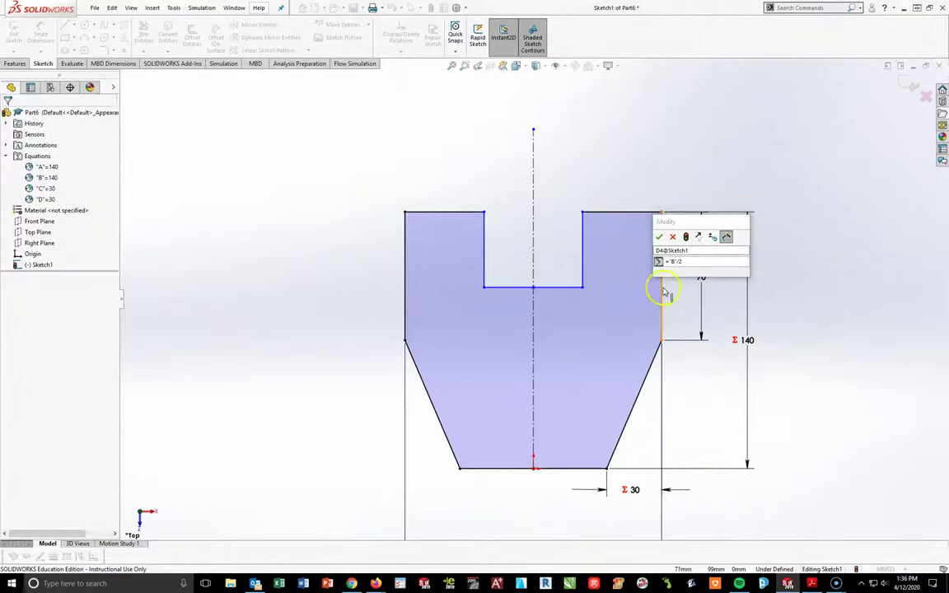
pyautogui.click(658, 238)
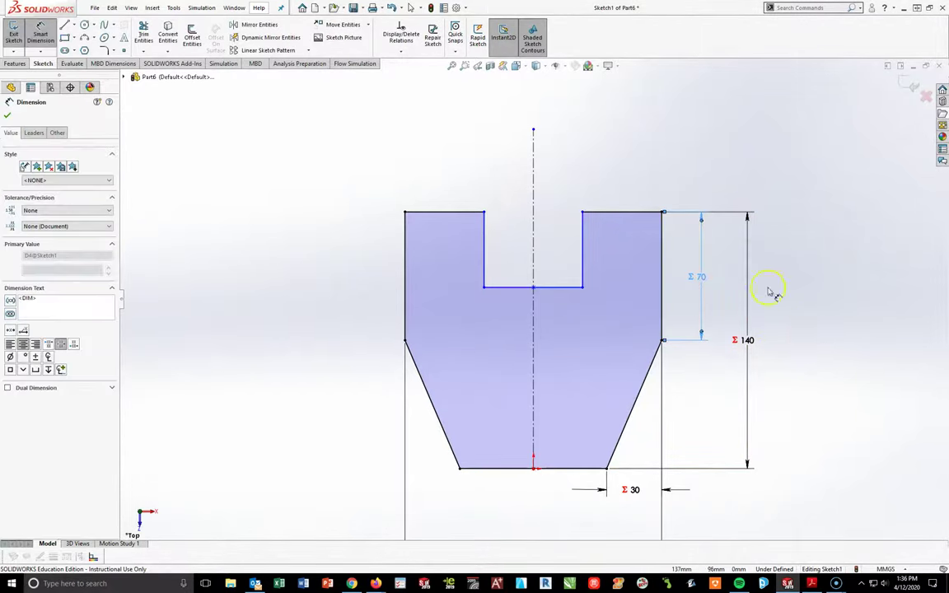
# Dimension the right arm's top edge and set its width to 40 mm.
pyautogui.click(627, 212)
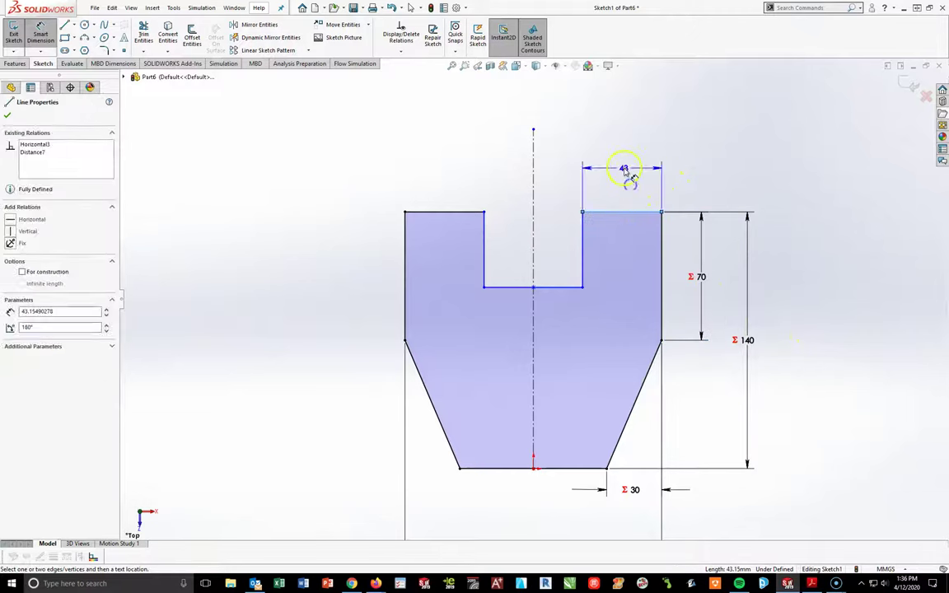
pyautogui.click(623, 164)
pyautogui.write('40')
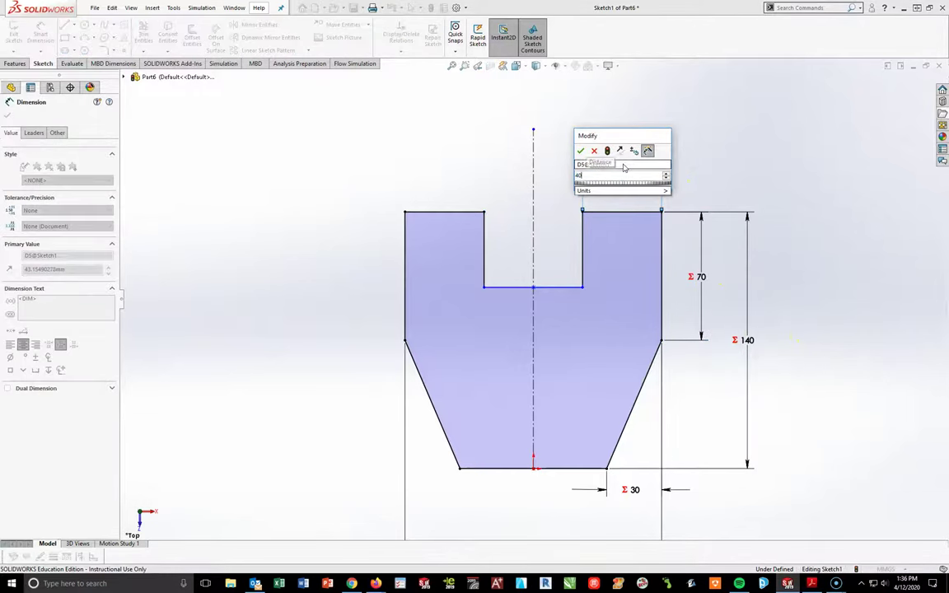
pyautogui.press('Return')
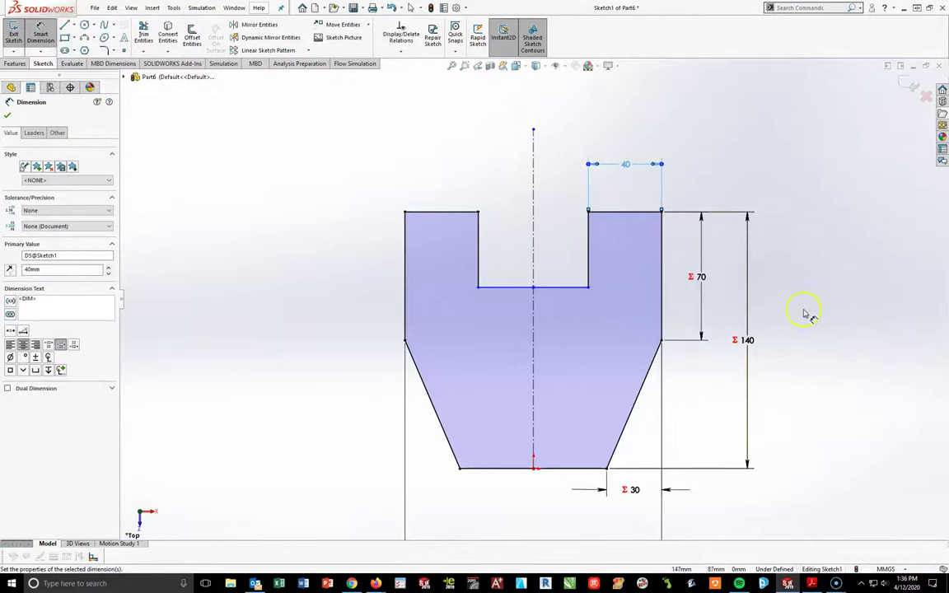
pyautogui.press('Escape')
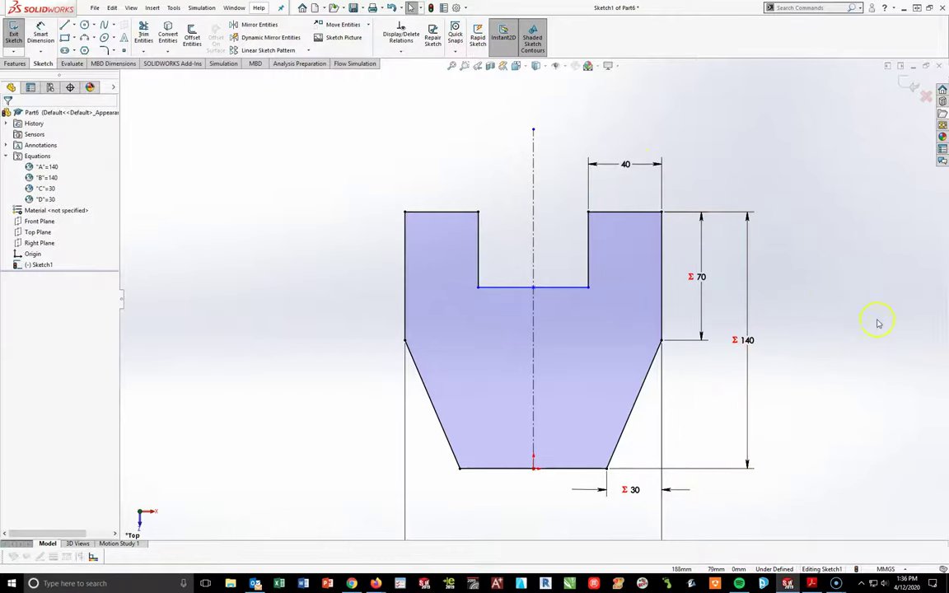
# Add a Horizontal relation between the slot's lower right corner and the lower end of the right outer edge, and fit the sketch in view.
pyautogui.click(588, 287)
pyautogui.keyDown('ctrl'); pyautogui.click(662, 341); pyautogui.keyUp('ctrl')
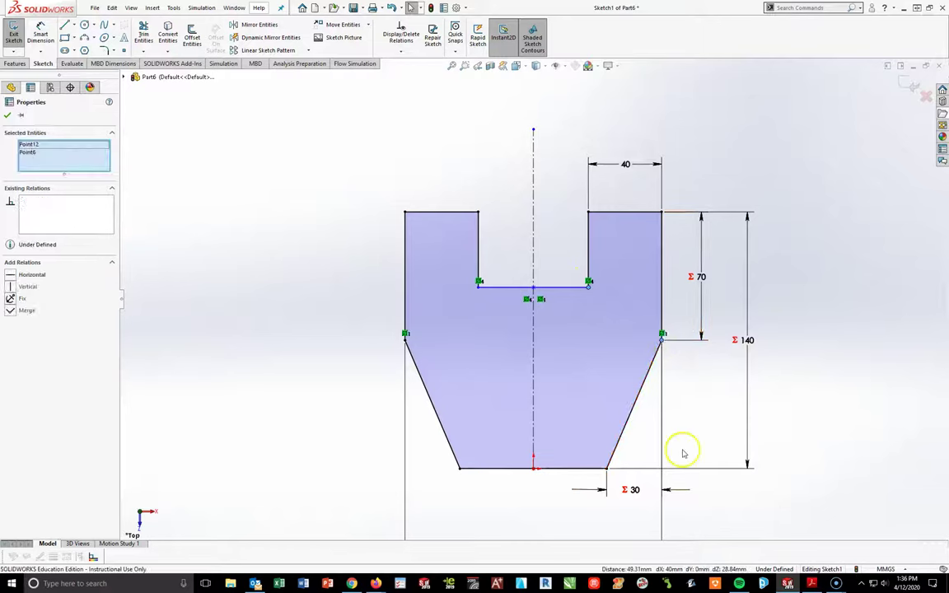
pyautogui.click(10, 277)
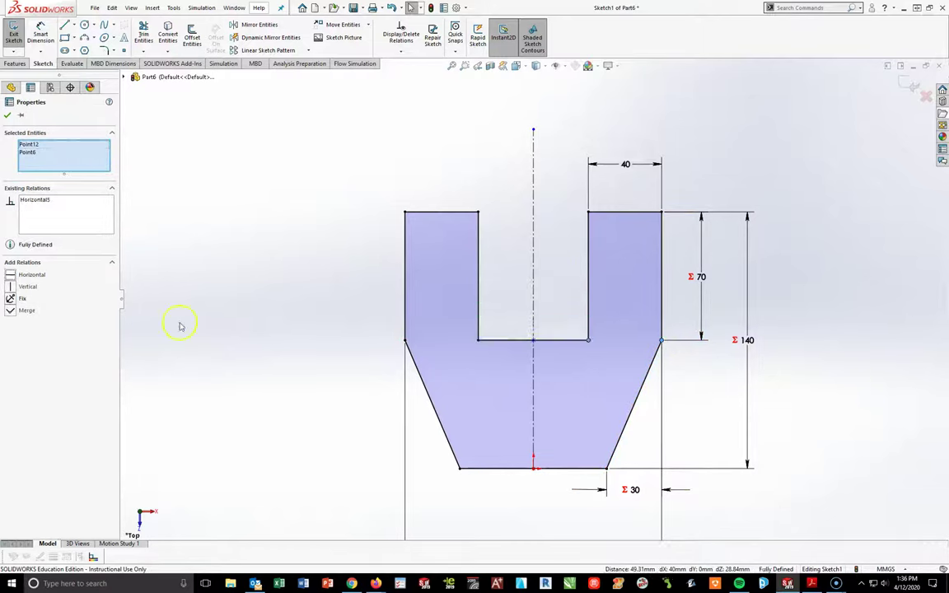
pyautogui.press('Escape')
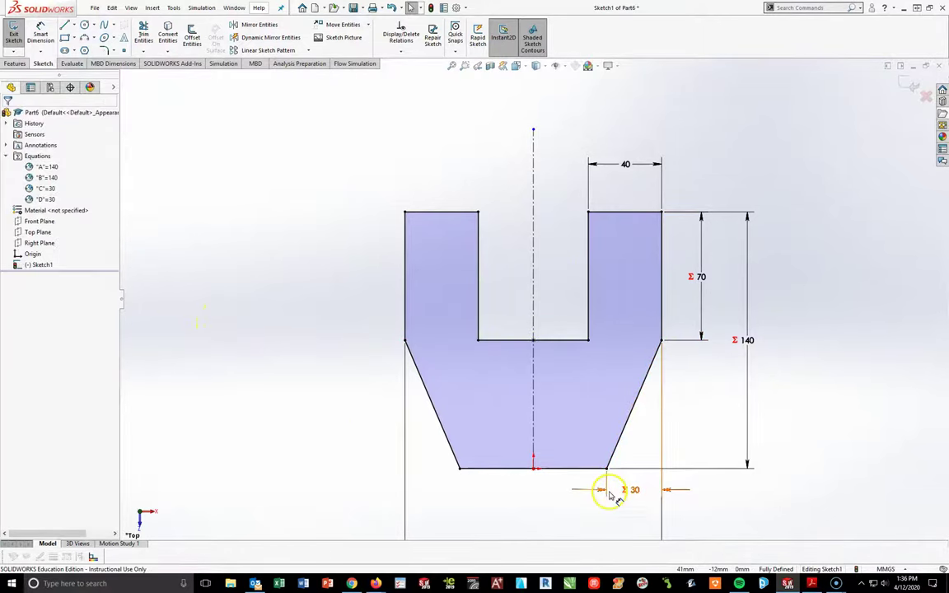
pyautogui.press('f')
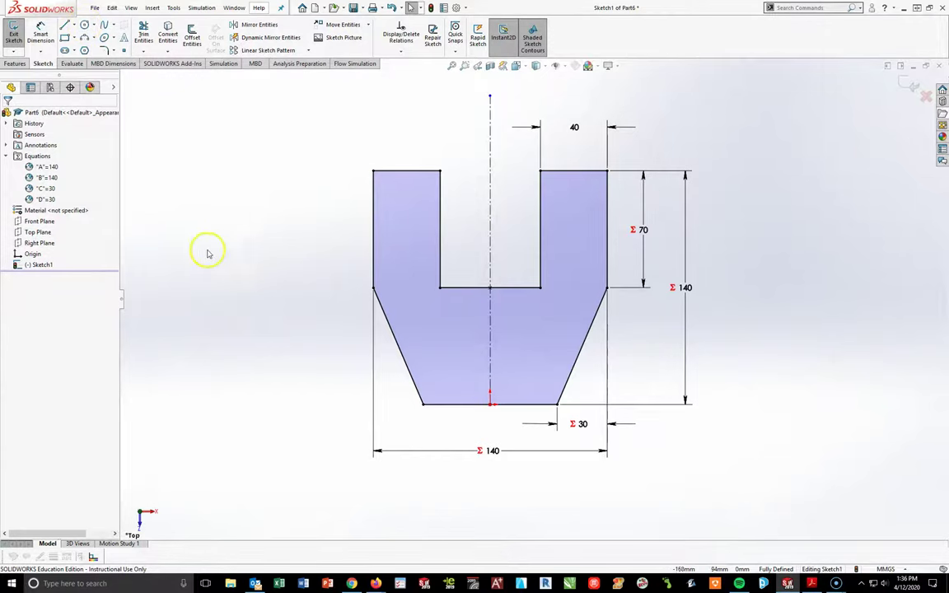
# Sketch a circle of about 10 mm radius in the upper part of each arm.
pyautogui.click(83, 25)
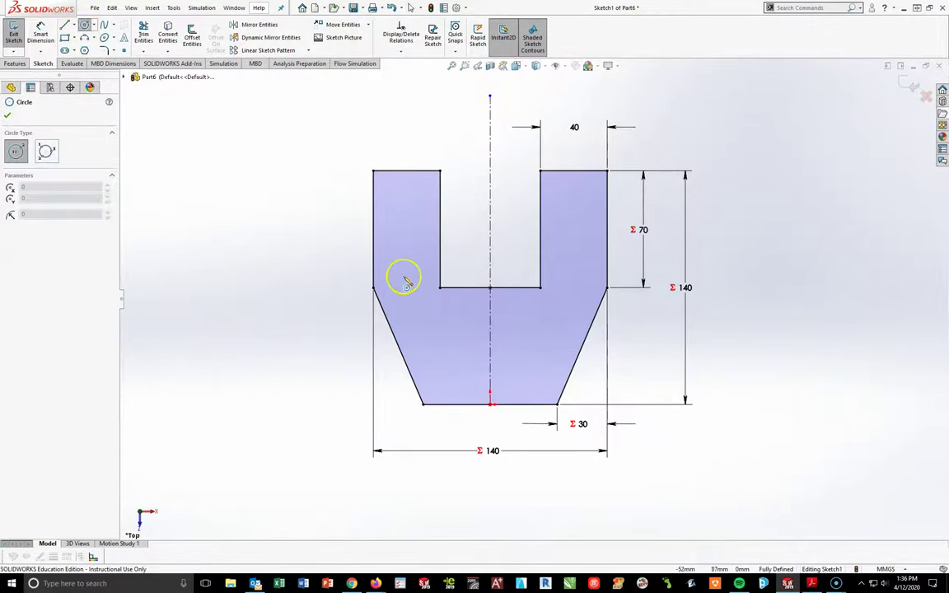
pyautogui.click(404, 209)
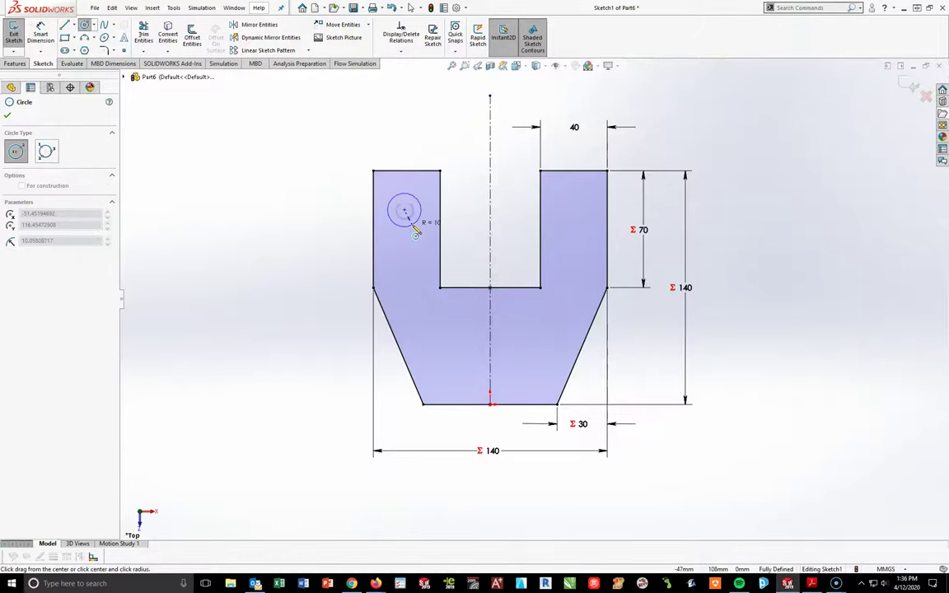
pyautogui.click(414, 222)
pyautogui.click(572, 205)
pyautogui.click(583, 216)
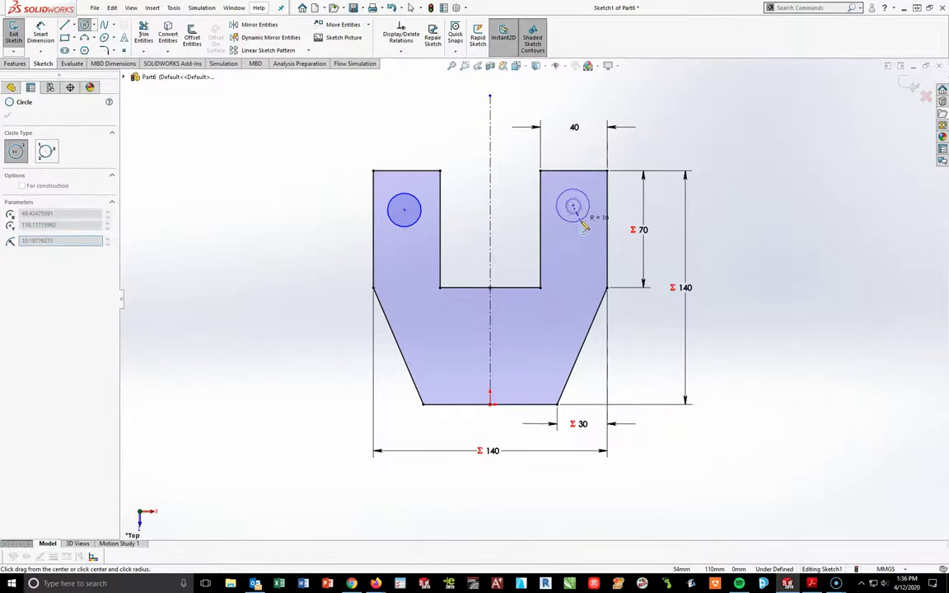
# Dimension the left circle's center 25 mm below the left arm's top edge.
pyautogui.click(41, 32)
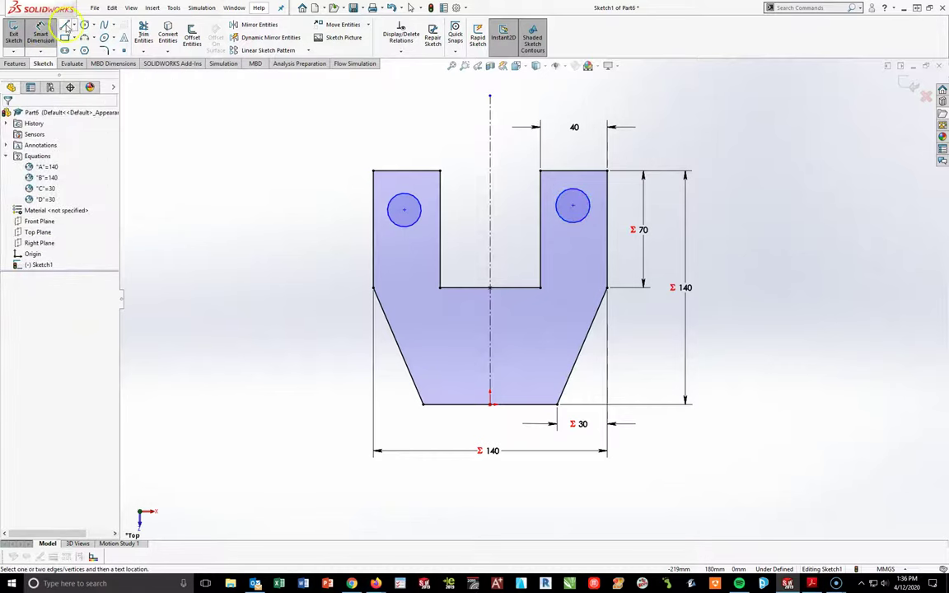
pyautogui.click(404, 210)
pyautogui.click(402, 174)
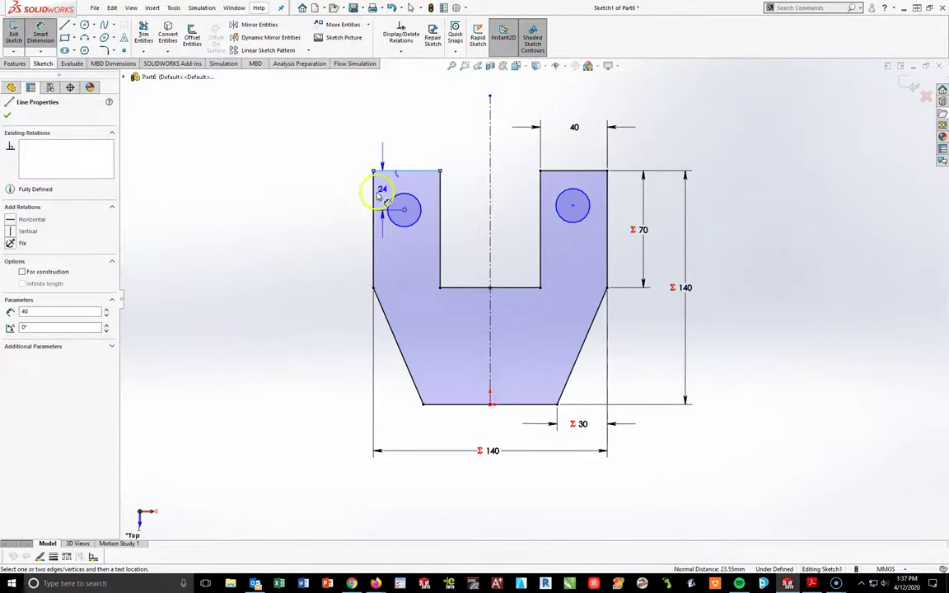
pyautogui.click(339, 193)
pyautogui.write('25')
pyautogui.press('Return')
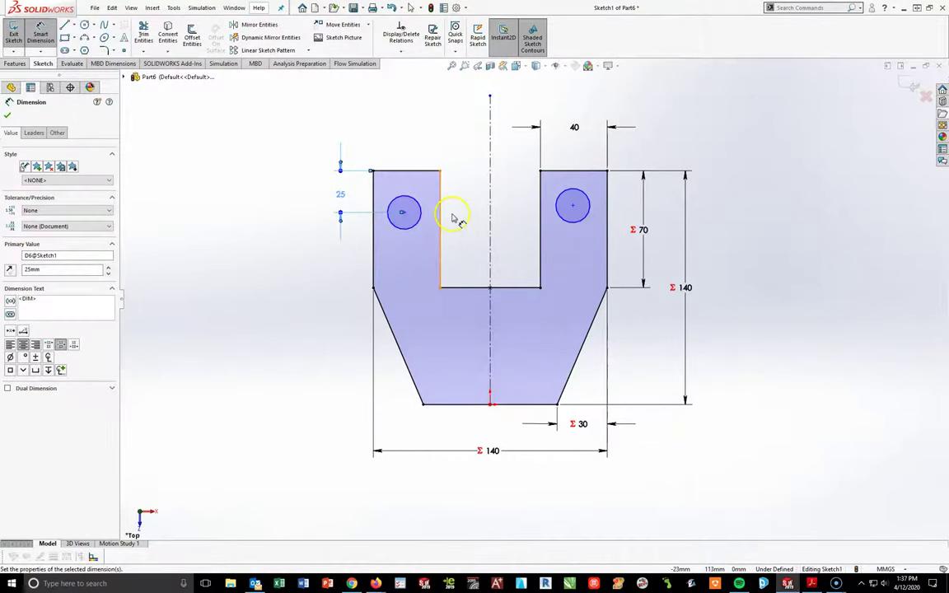
# Dimension the left circle's diameter as 15 mm.
pyautogui.click(407, 209)
pyautogui.click(480, 171)
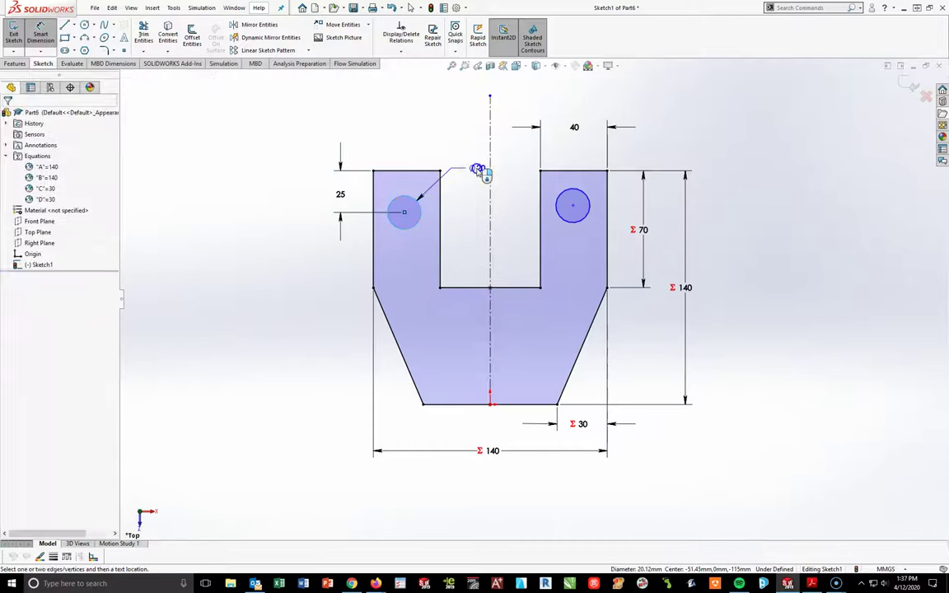
pyautogui.write('15')
pyautogui.press('Return')
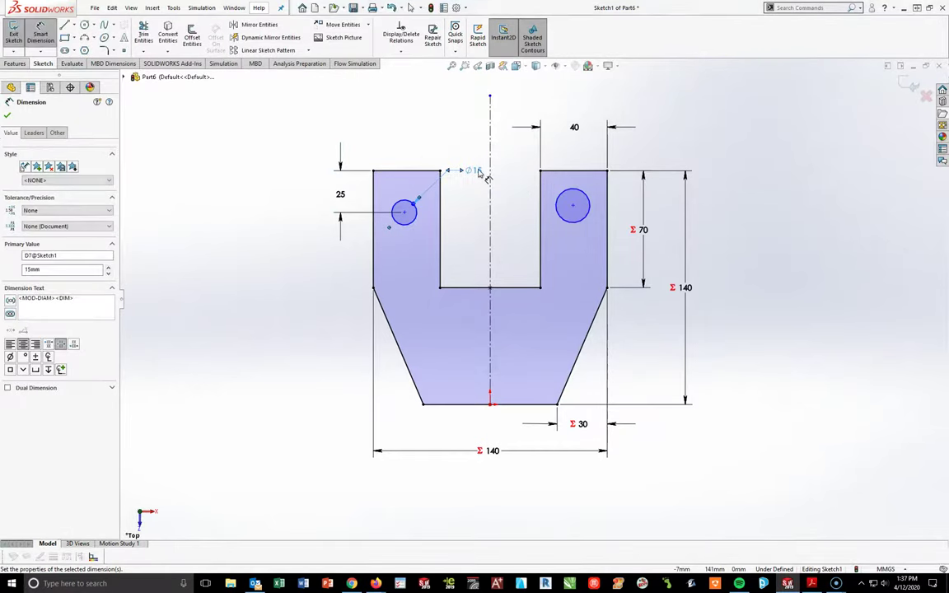
# Dimension the left circle's center 20 mm from the left arm's outer edge.
pyautogui.click(403, 212)
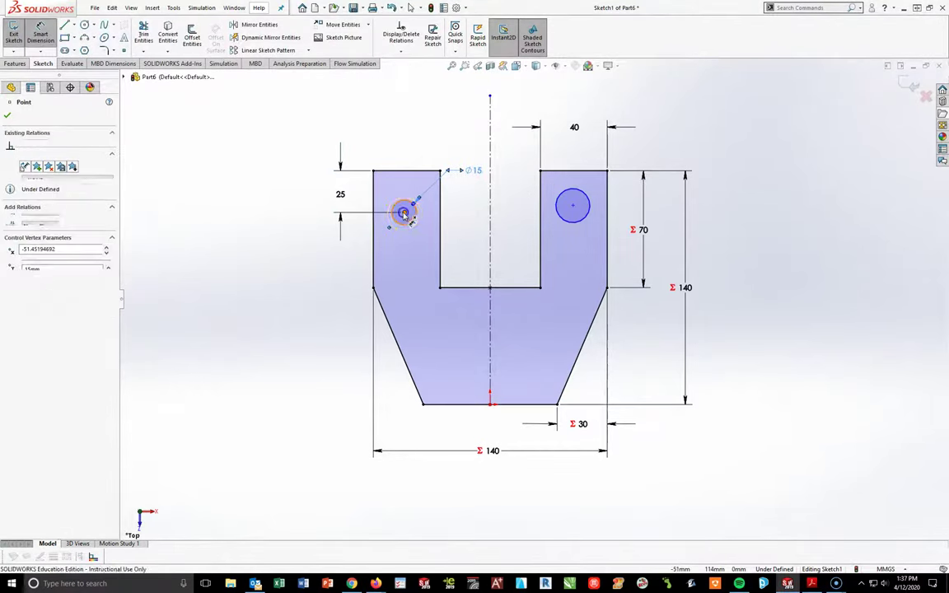
pyautogui.click(374, 177)
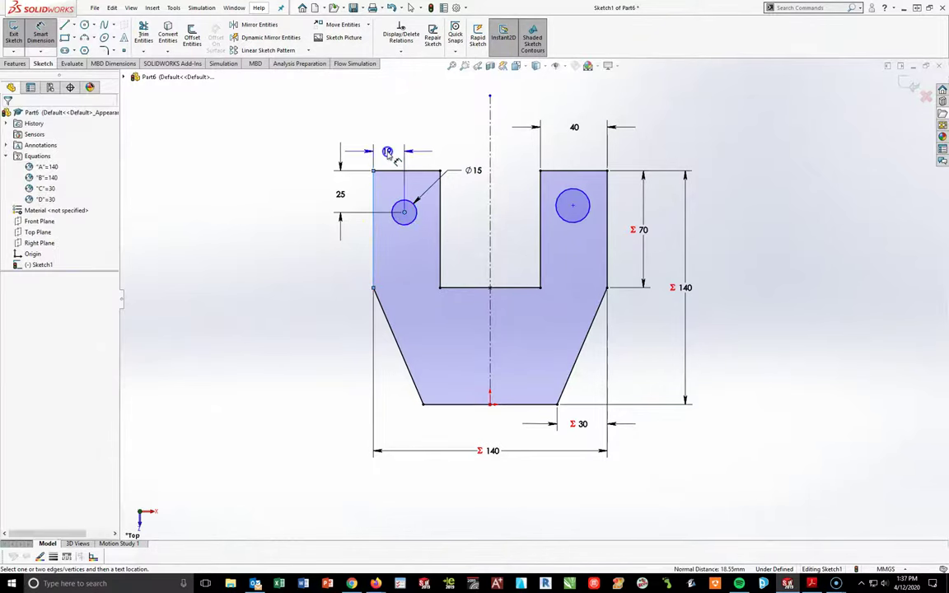
pyautogui.click(393, 155)
pyautogui.write('20')
pyautogui.press('Return')
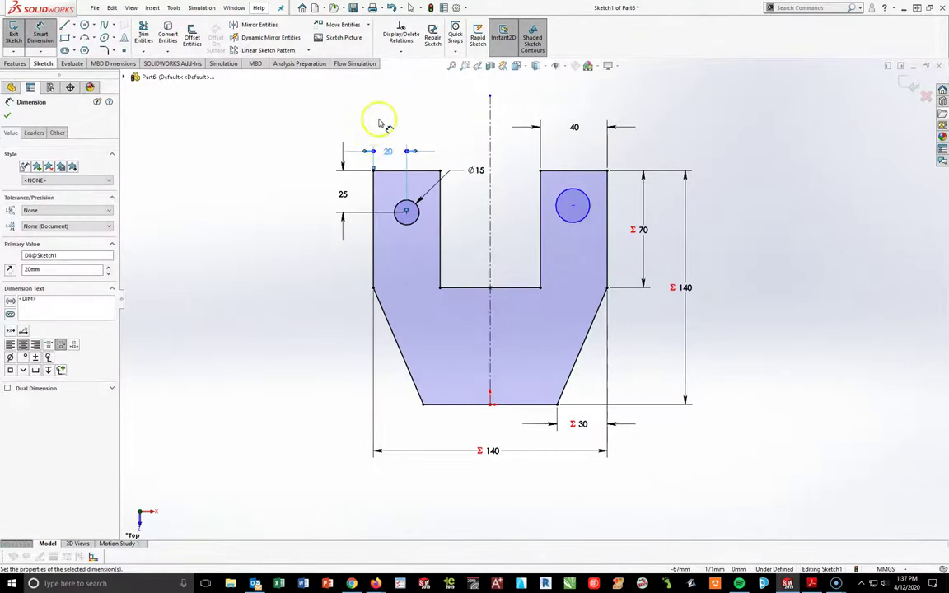
pyautogui.press('Escape')
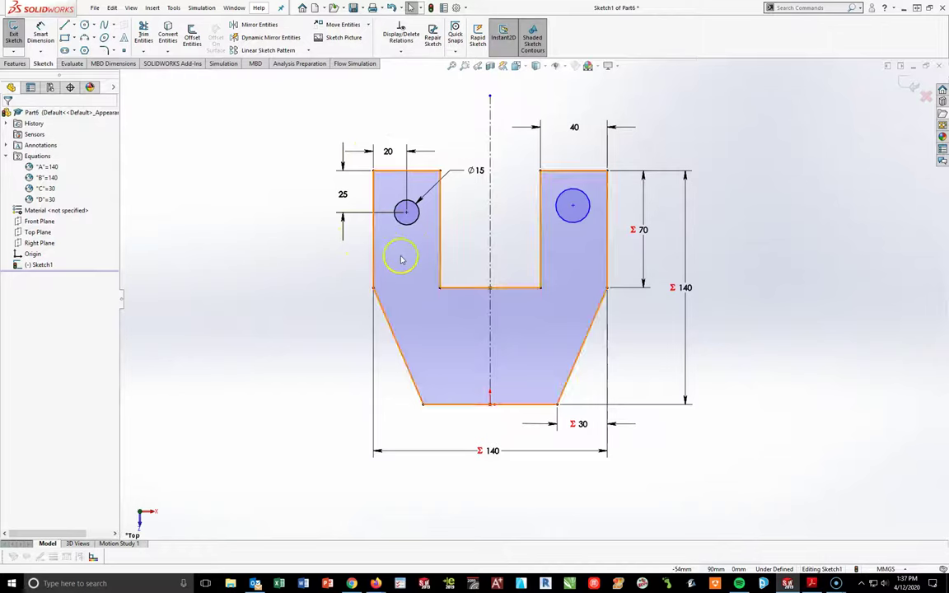
# Add a Horizontal relation between the centers of the left and right circles.
pyautogui.click(405, 213)
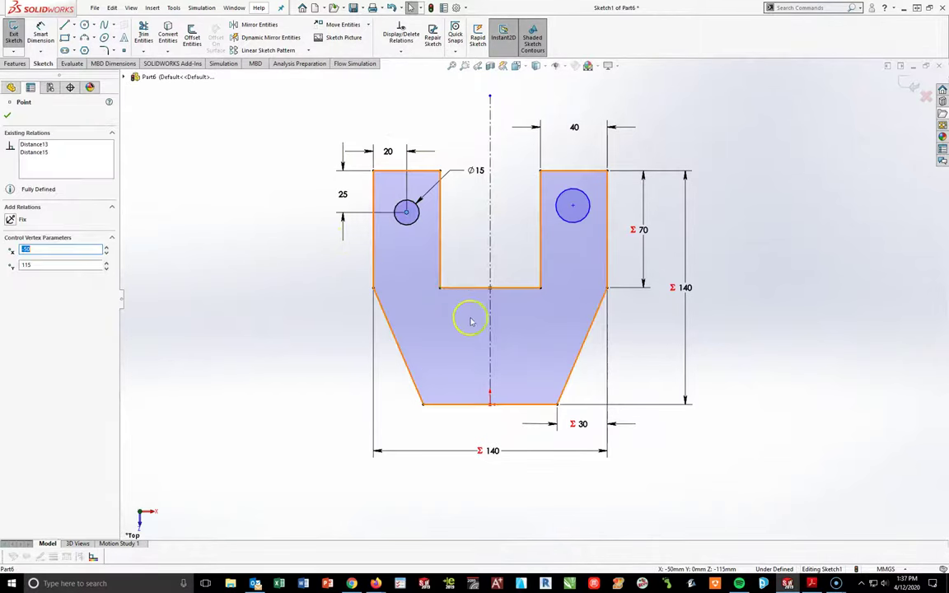
pyautogui.keyDown('ctrl'); pyautogui.click(572, 205); pyautogui.keyUp('ctrl')
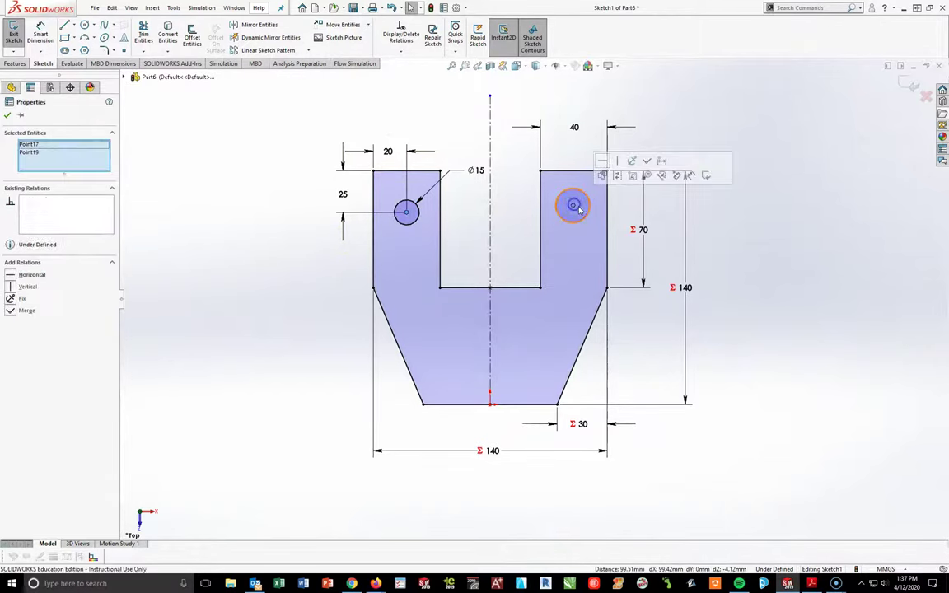
pyautogui.click(10, 274)
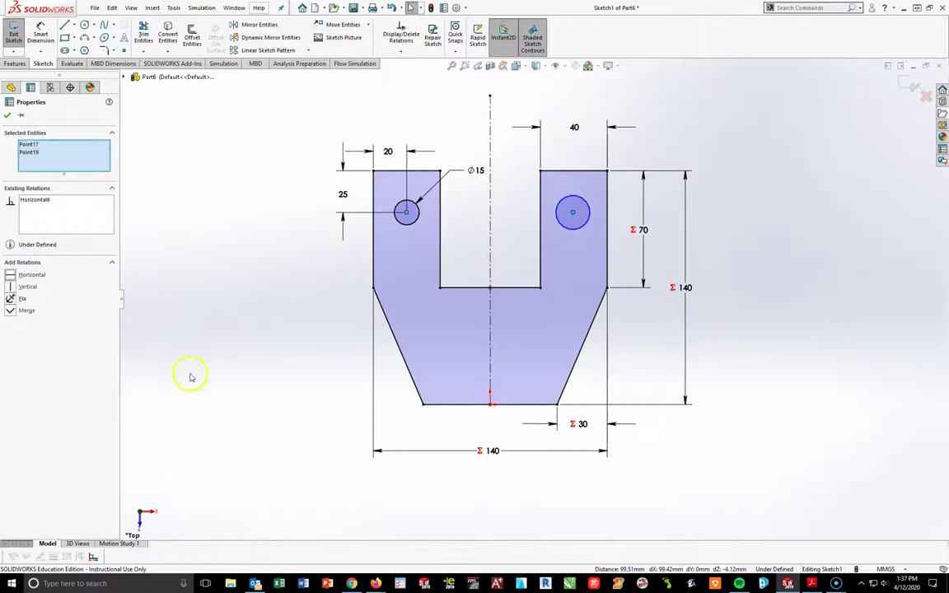
pyautogui.click(221, 407)
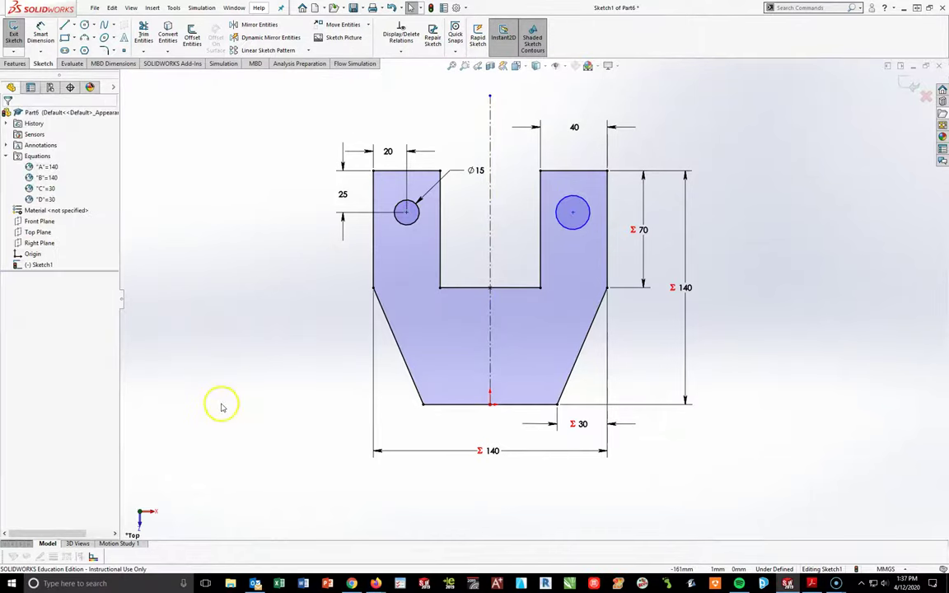
# Add an Equal relation between the left and right circles.
pyautogui.click(410, 230)
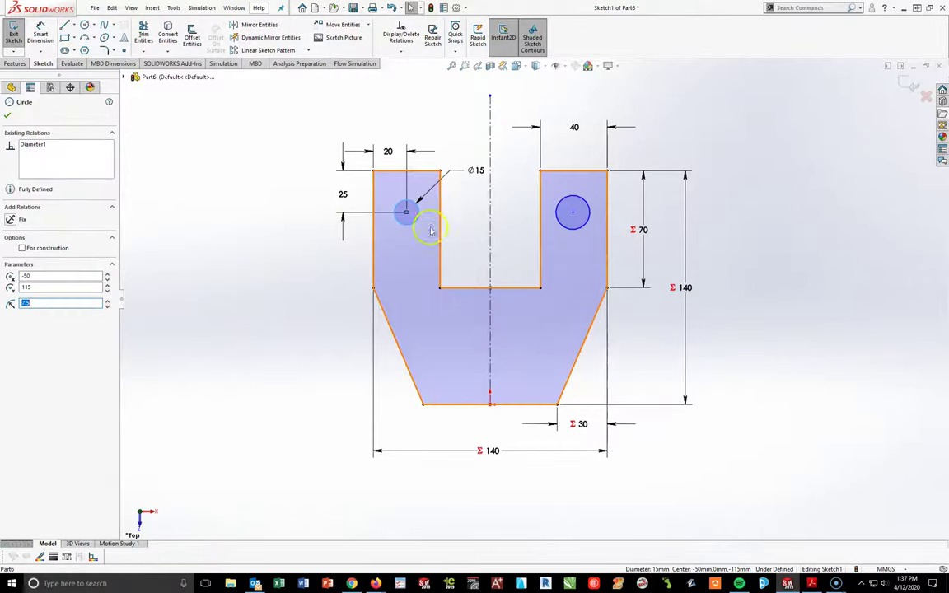
pyautogui.keyDown('ctrl'); pyautogui.click(575, 235); pyautogui.keyUp('ctrl')
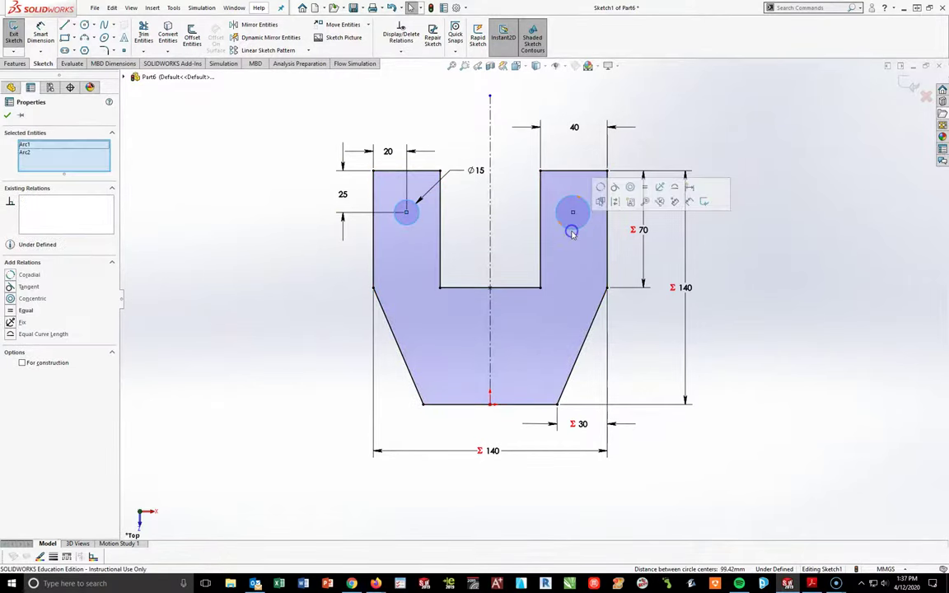
pyautogui.click(13, 313)
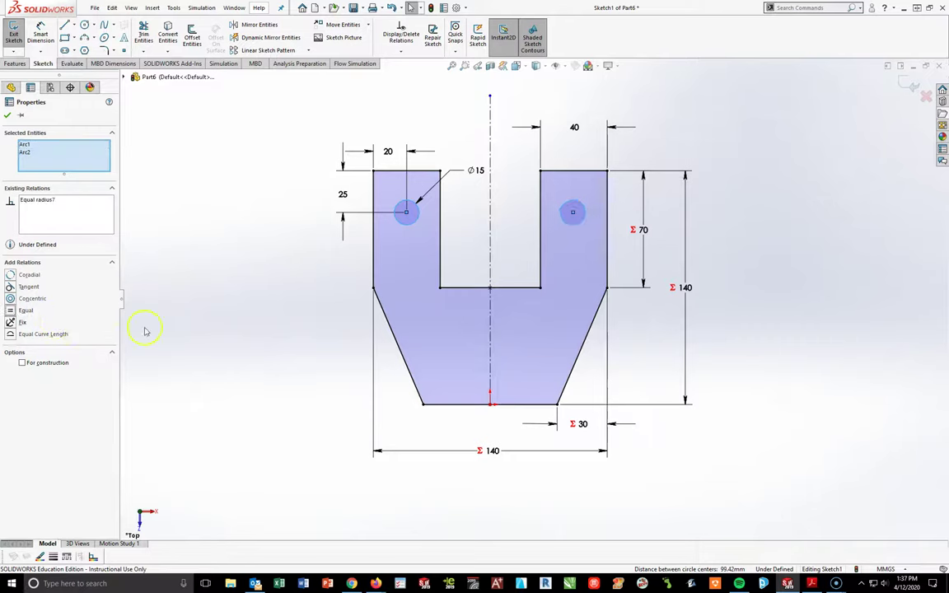
pyautogui.click(153, 329)
# Dimension the right circle's center 20 mm from the right arm's outer edge.
pyautogui.click(41, 32)
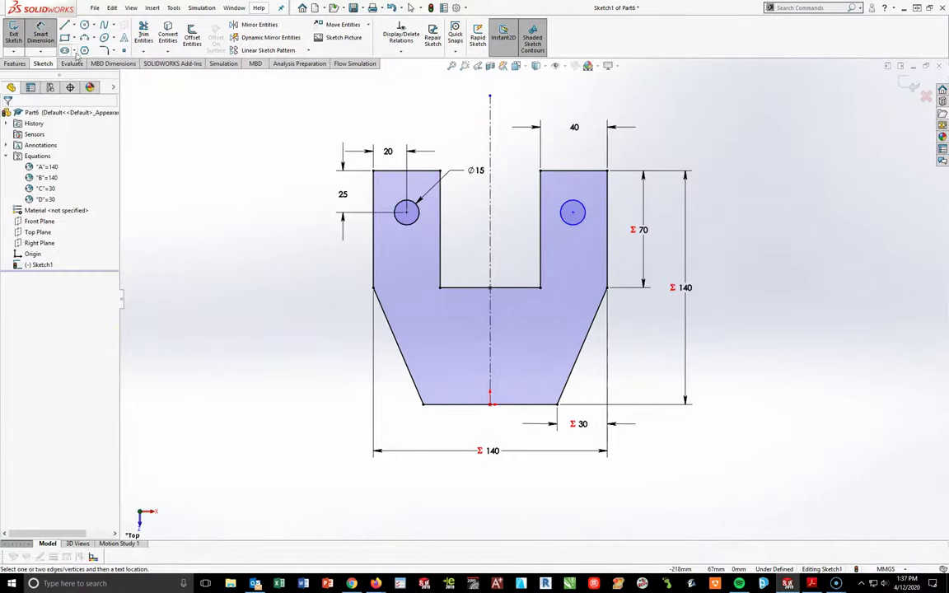
pyautogui.click(573, 215)
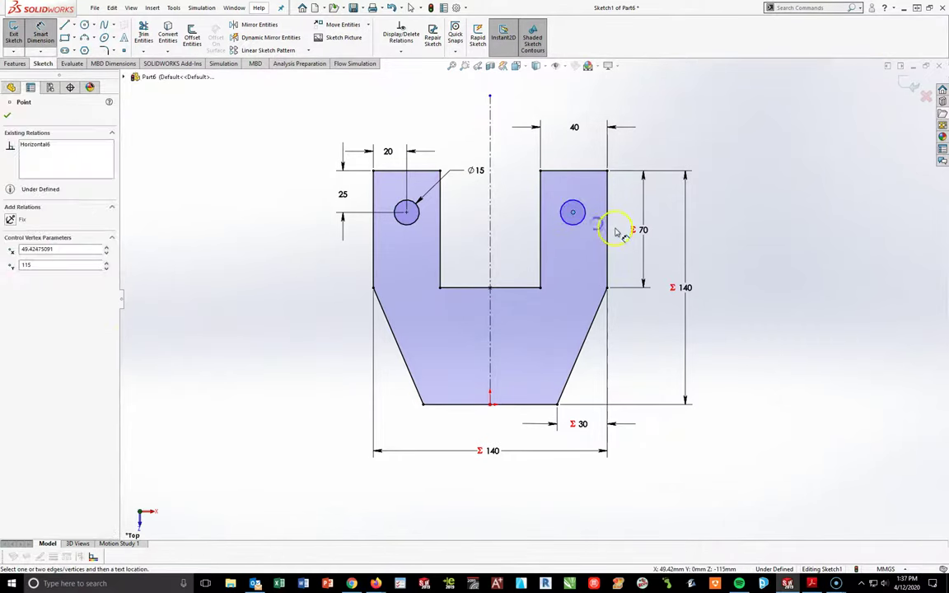
pyautogui.click(606, 209)
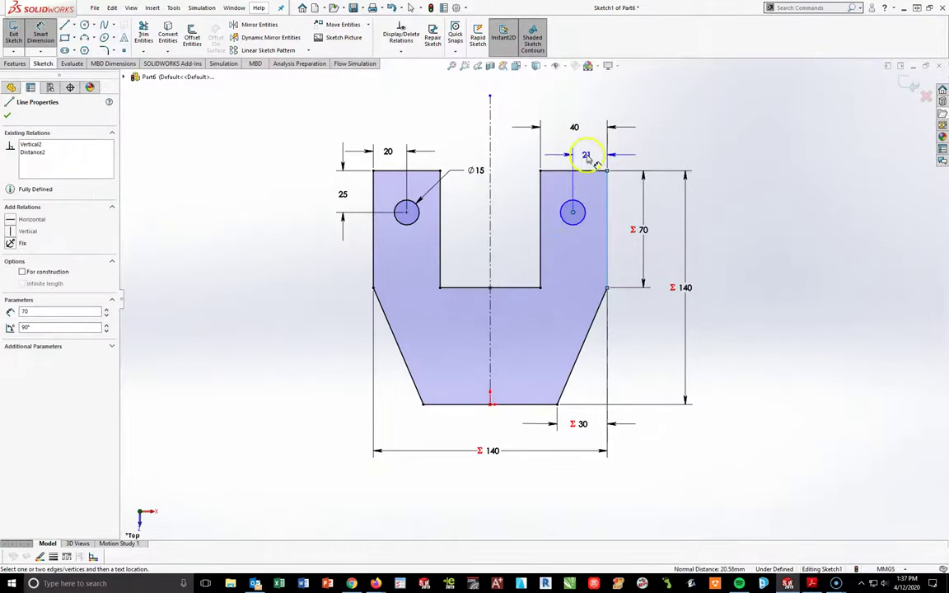
pyautogui.click(587, 155)
pyautogui.press('Return')
pyautogui.press('Escape')
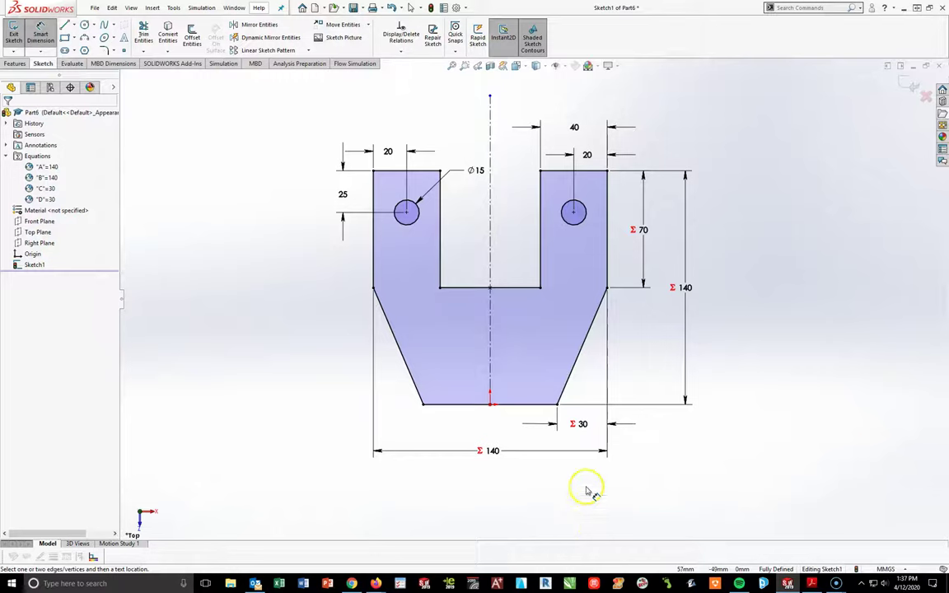
# Extrude the clamp profile as a boss with the Mid Plane end condition, linking its depth to global variable C.
pyautogui.click(14, 64)
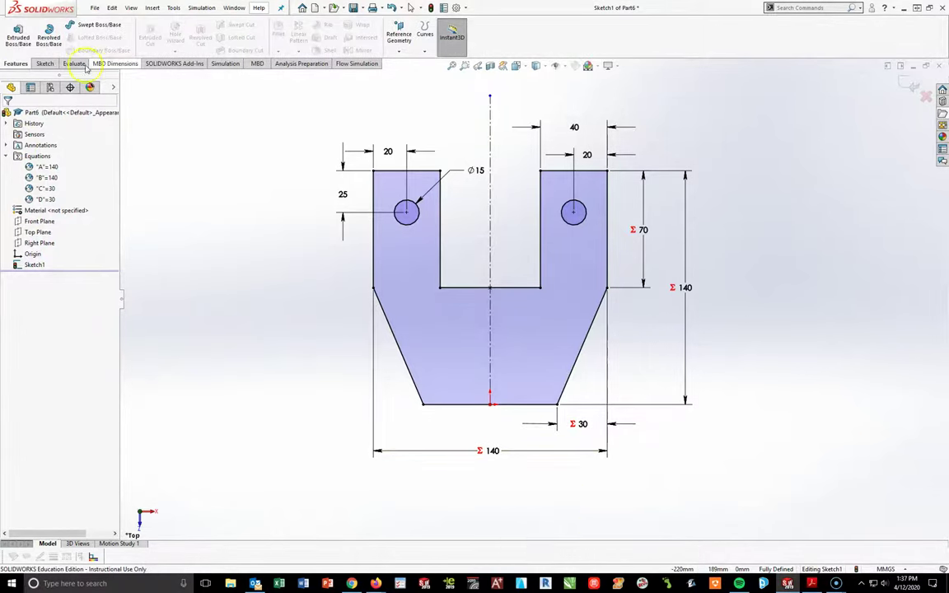
pyautogui.click(18, 37)
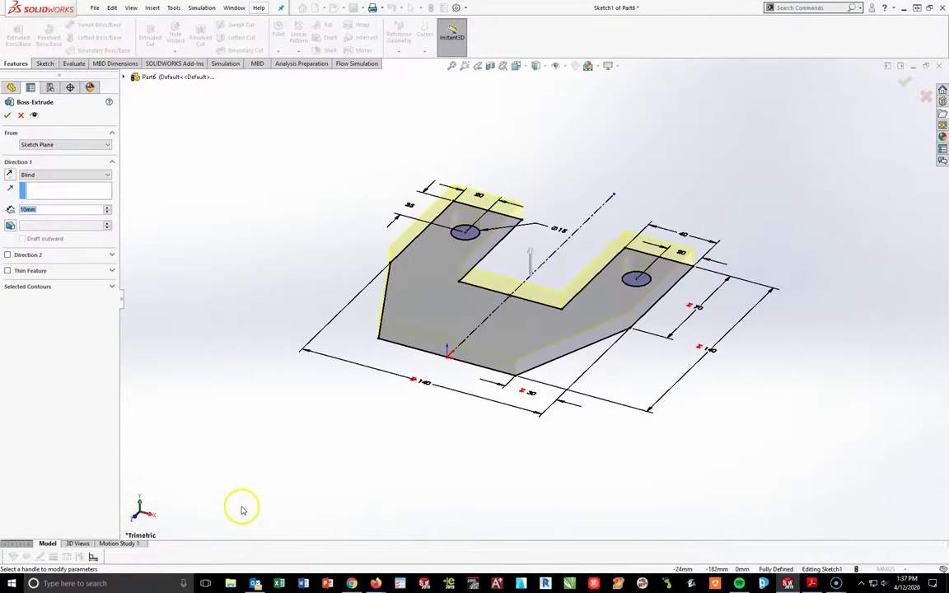
pyautogui.click(65, 174)
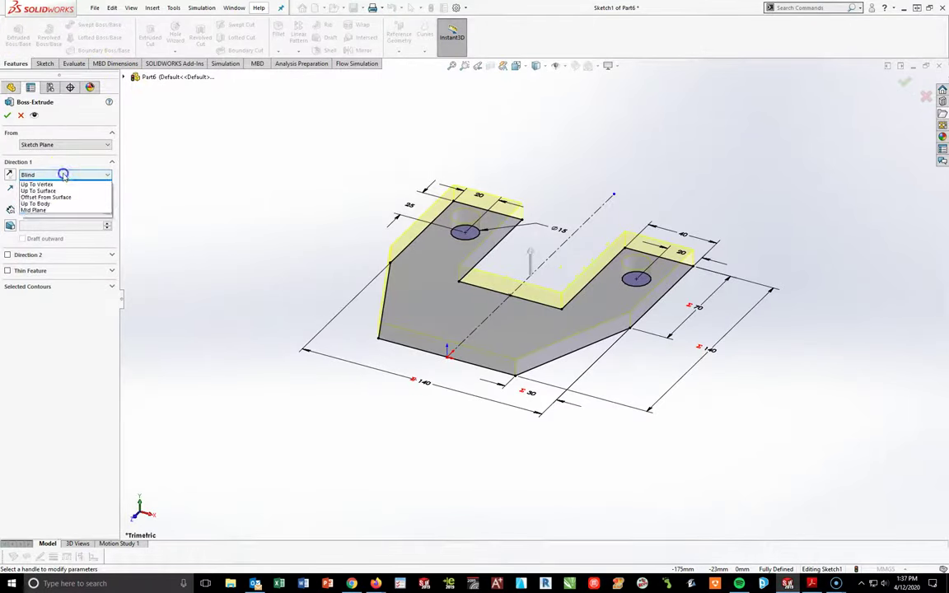
pyautogui.click(42, 211)
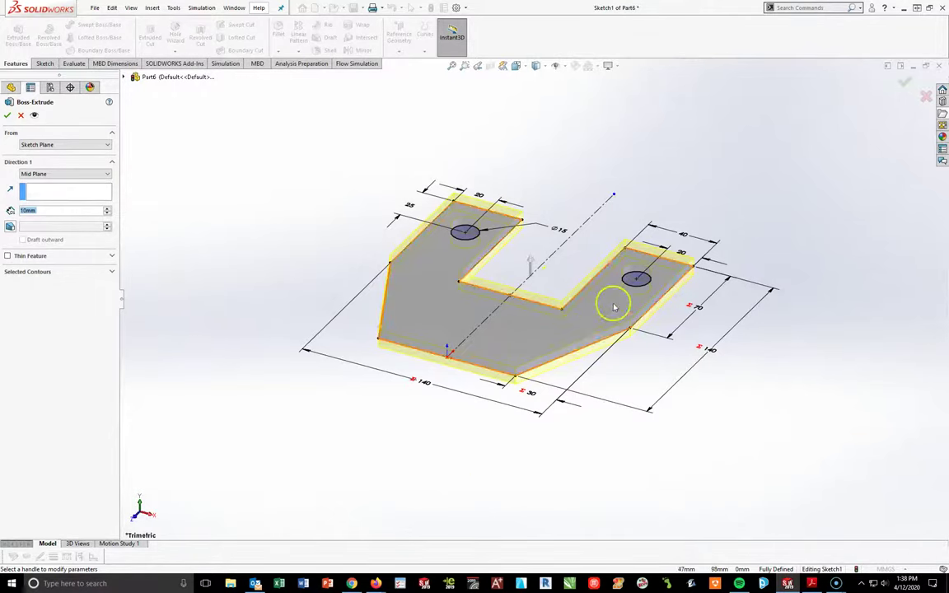
pyautogui.click(24, 209)
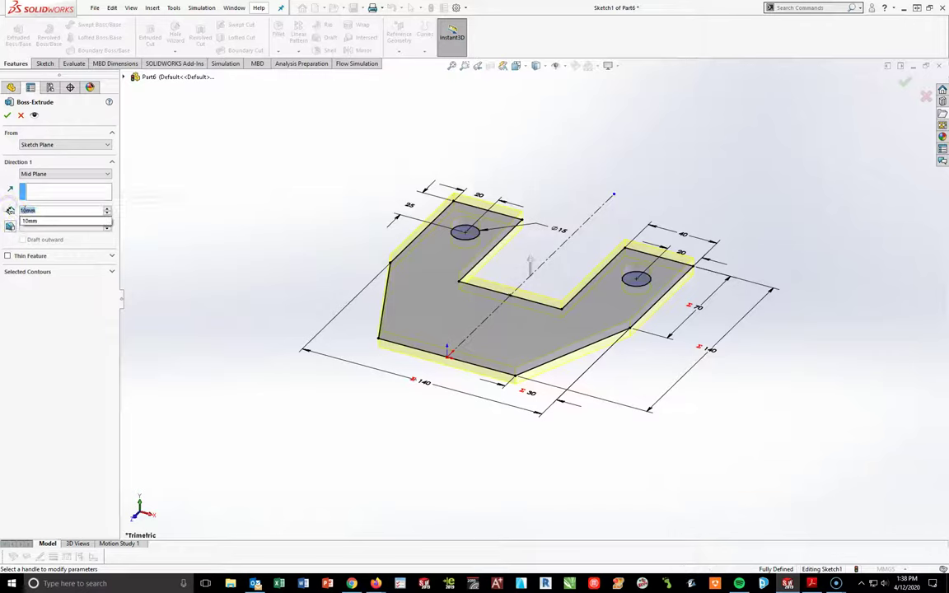
pyautogui.write('=')
pyautogui.click(26, 221)
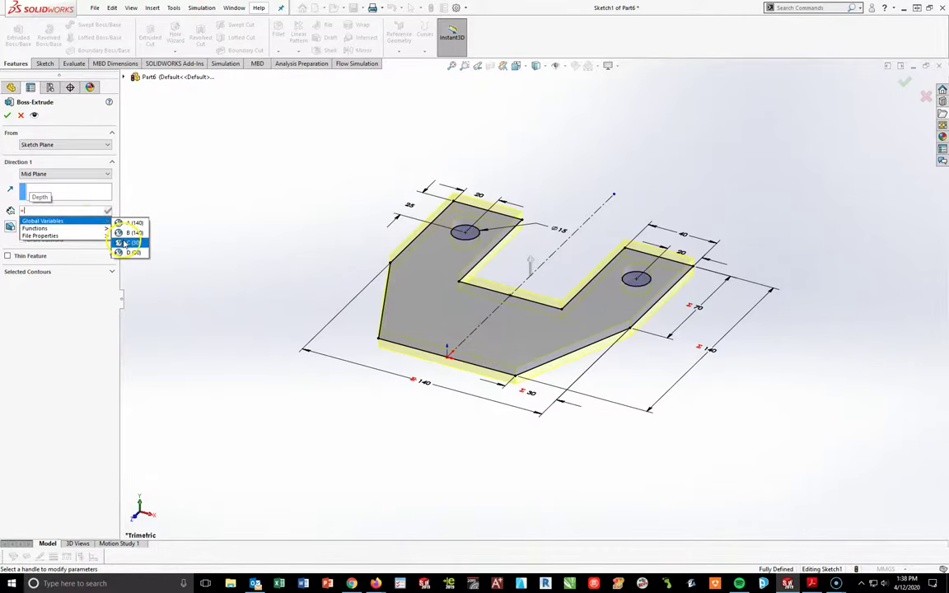
pyautogui.click(125, 243)
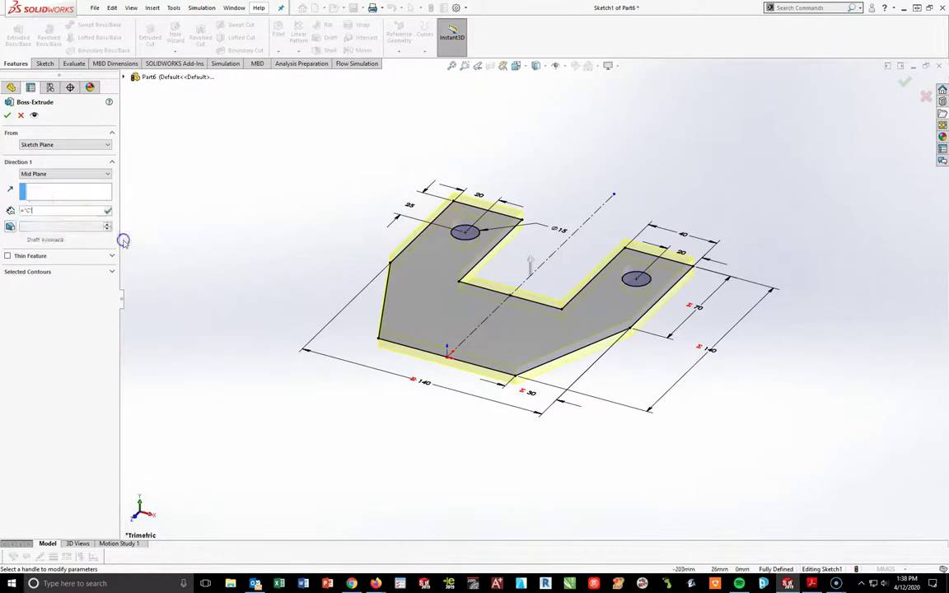
pyautogui.click(8, 117)
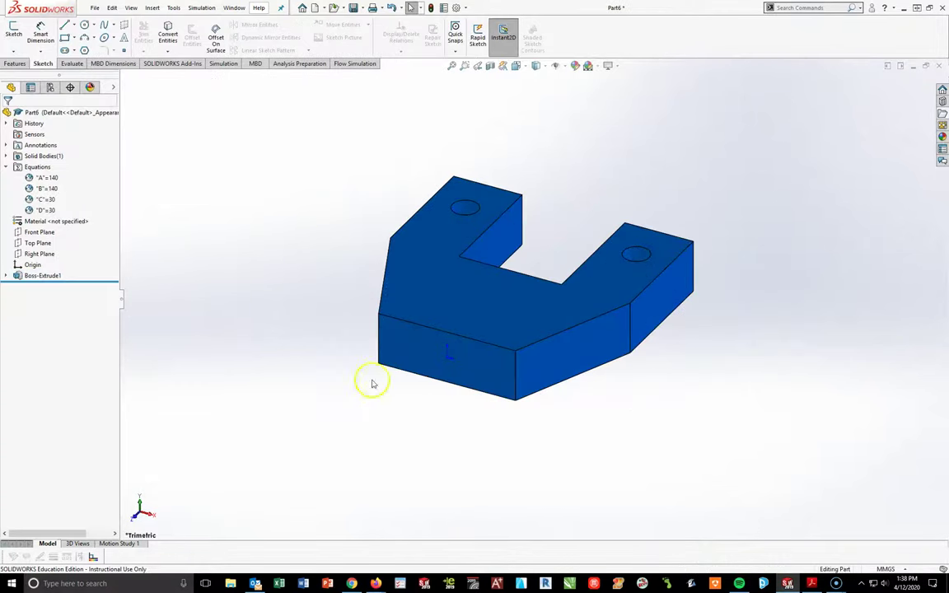
pyautogui.click(566, 480)
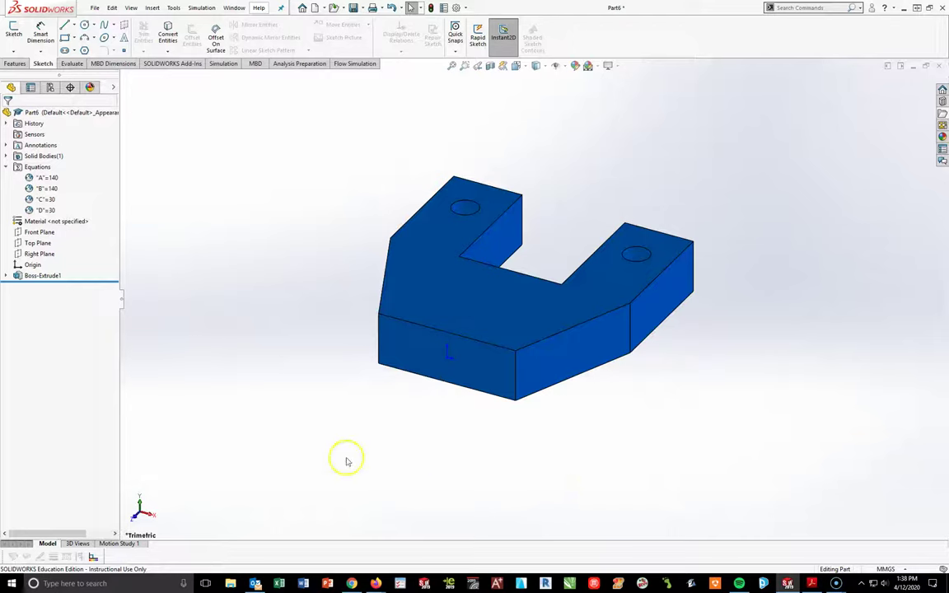
# Assign the AISI 1020 steel material to the part.
pyautogui.rightClick(38, 224)
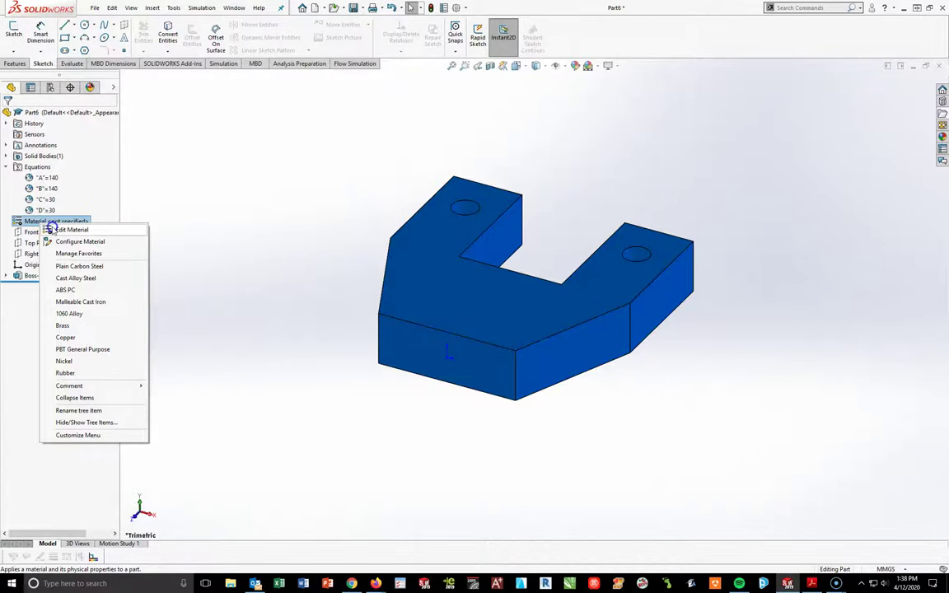
pyautogui.click(52, 230)
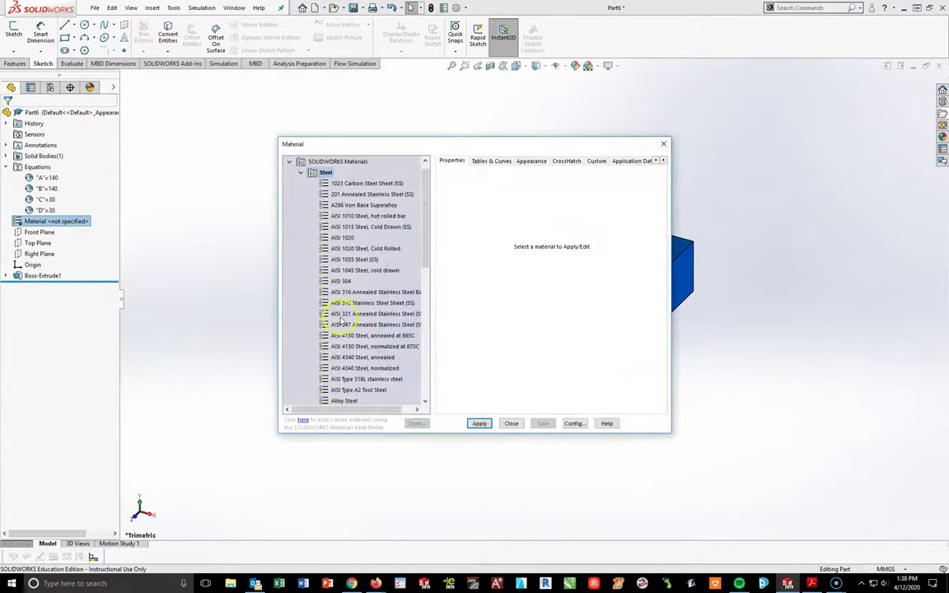
pyautogui.click(340, 237)
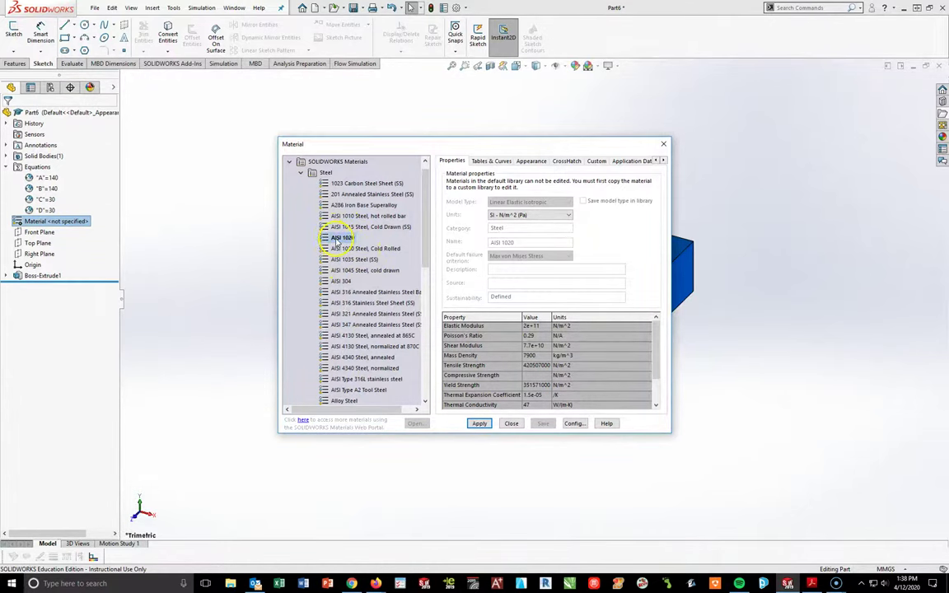
pyautogui.click(477, 425)
pyautogui.click(511, 424)
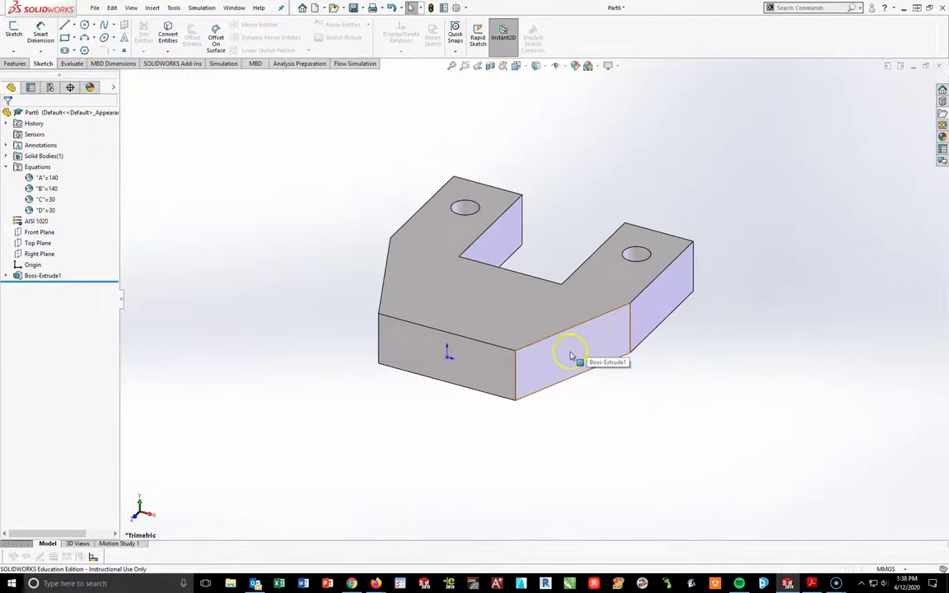
# Save the part on the Desktop under the name WING CLAMP_PART 1_ followed by the author's last name.
pyautogui.click(364, 10)
pyautogui.click(374, 32)
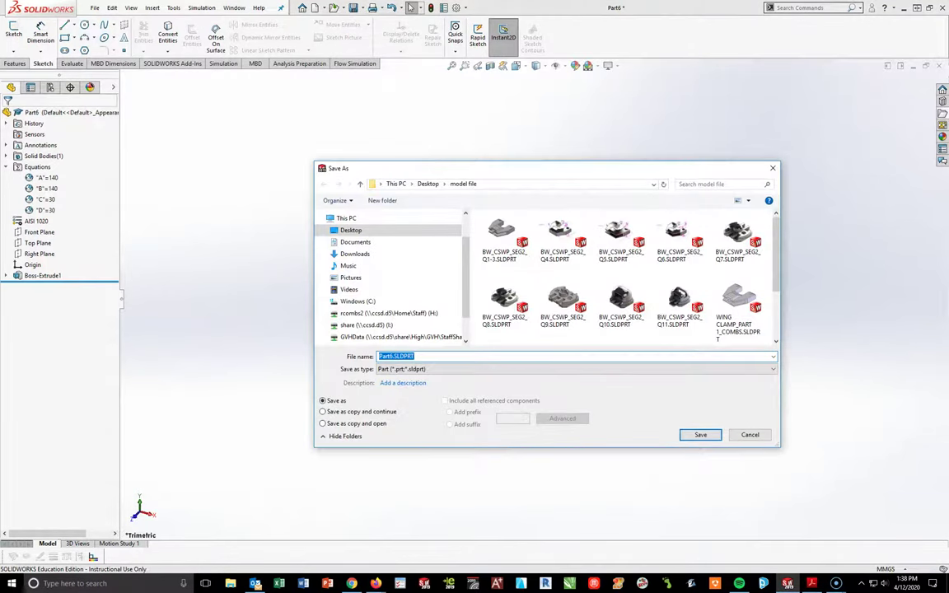
pyautogui.write('WING CLAM')
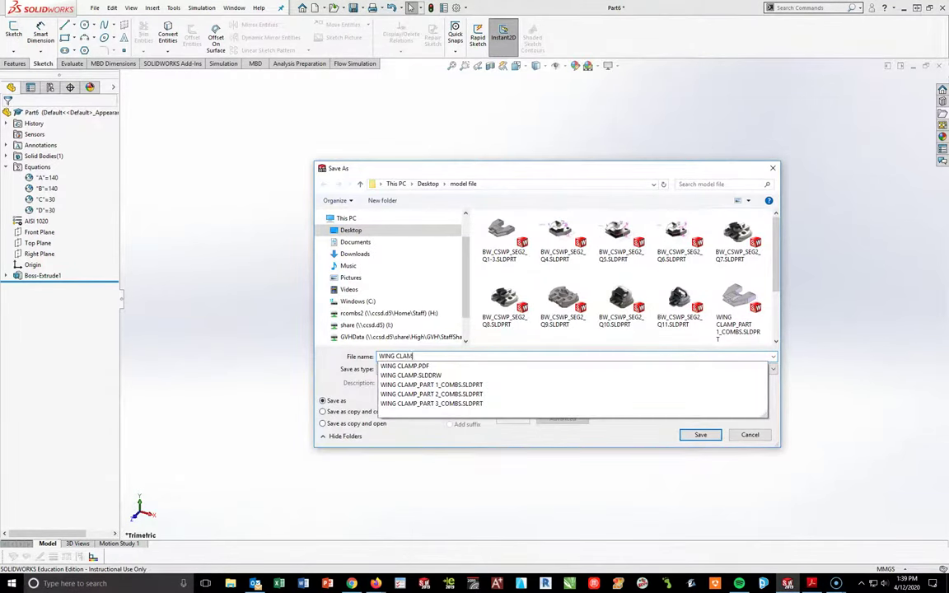
pyautogui.write('P_PART 1_COMBS')
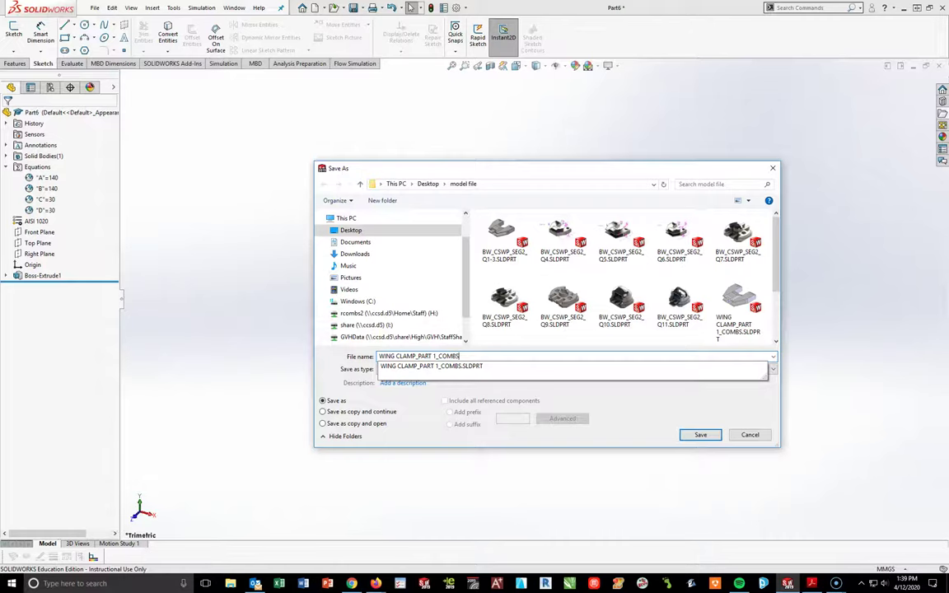
pyautogui.click(339, 229)
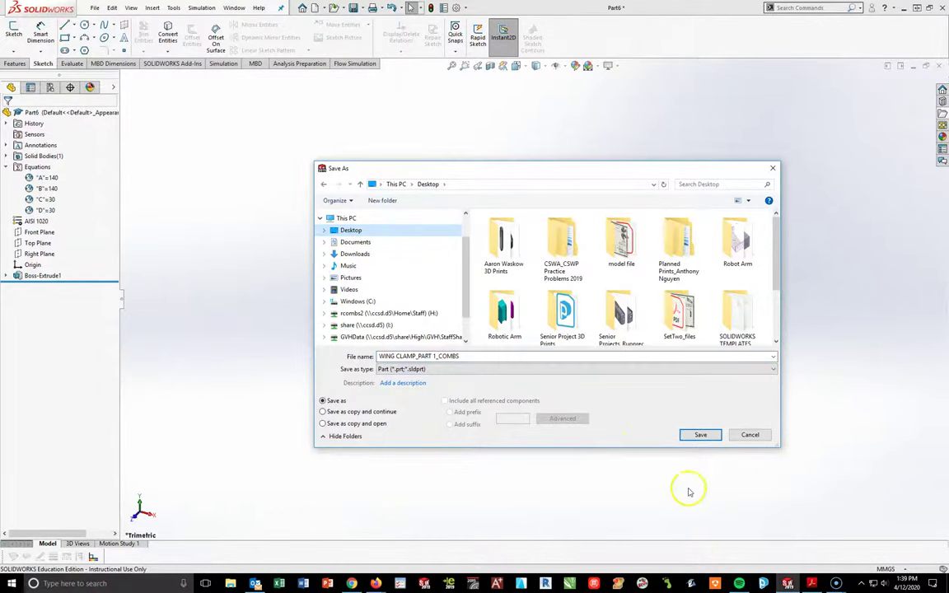
pyautogui.click(700, 435)
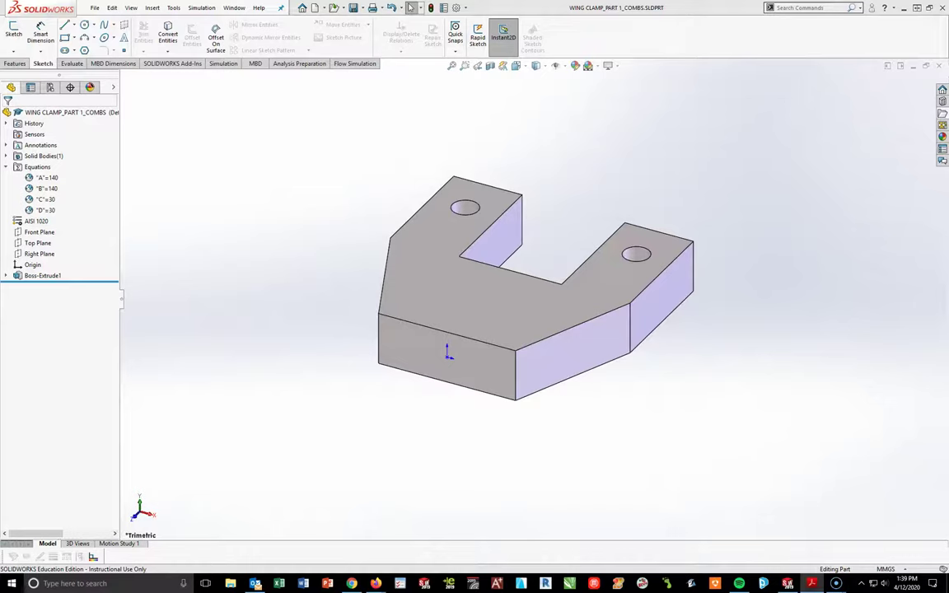
# Consult the wing clamp PDF drawing, and set up a 10 mm x 45° chamfer on the four vertical edges at the two arm tips.
pyautogui.click(486, 309)
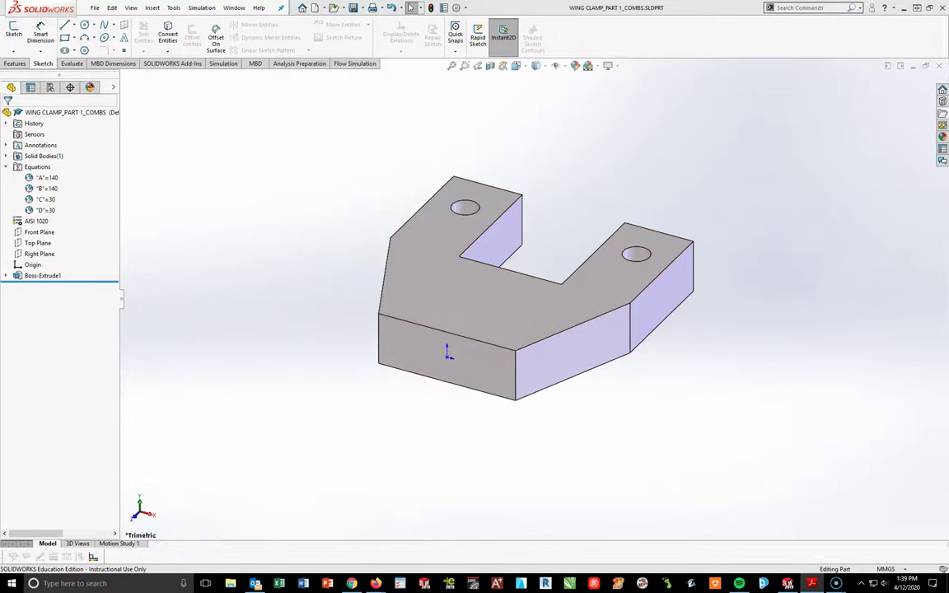
pyautogui.hotkey('alt', 'Tab')
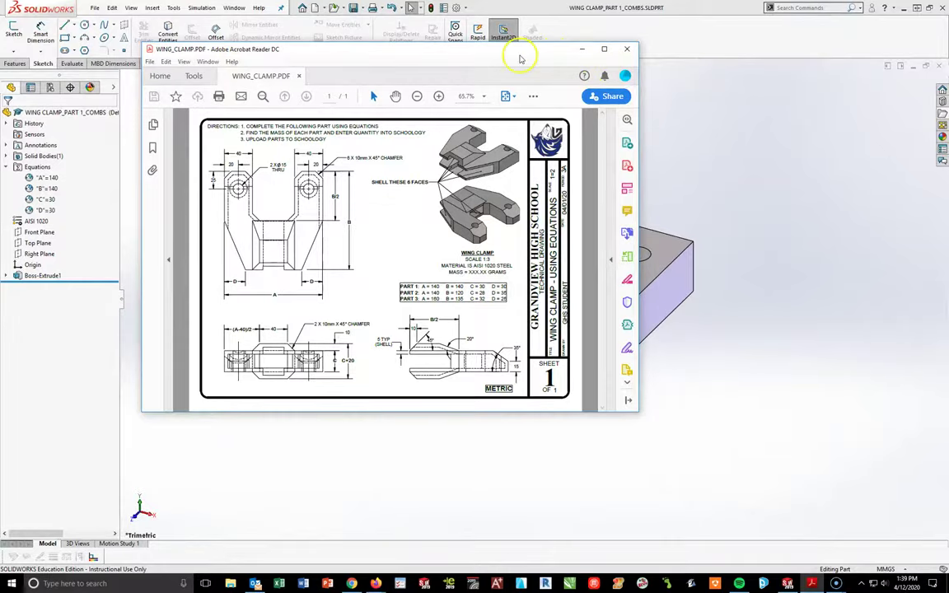
pyautogui.click(461, 39)
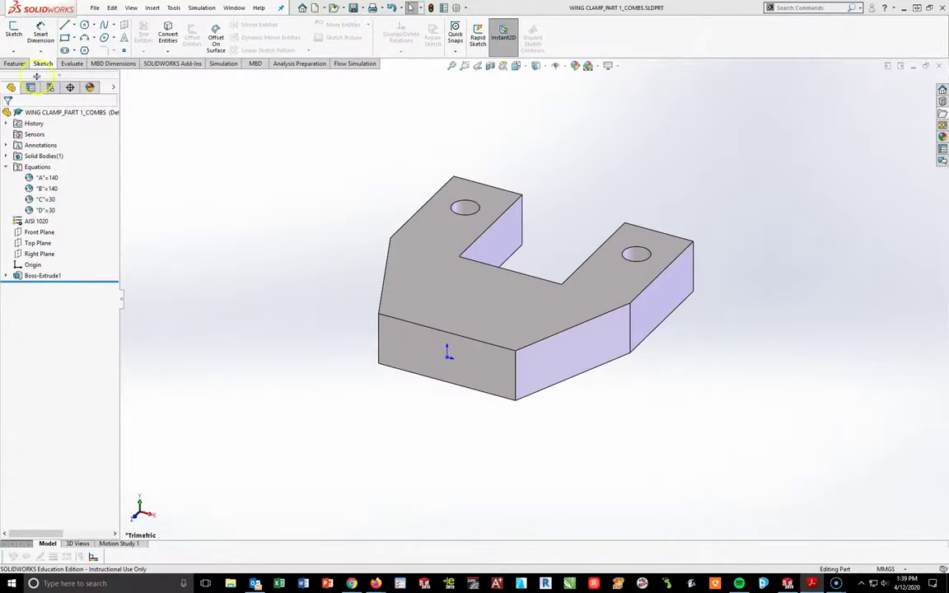
pyautogui.click(14, 64)
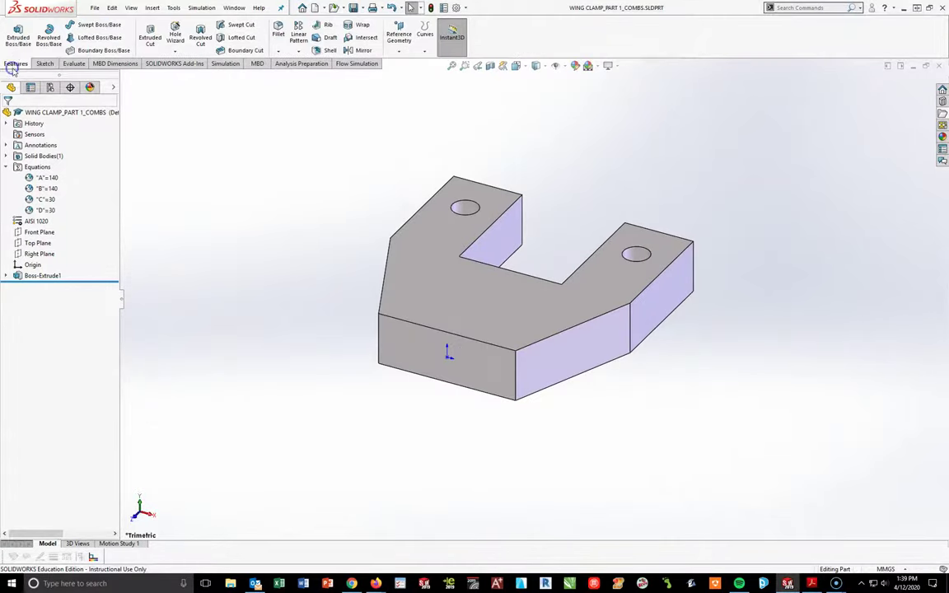
pyautogui.click(283, 54)
pyautogui.click(297, 75)
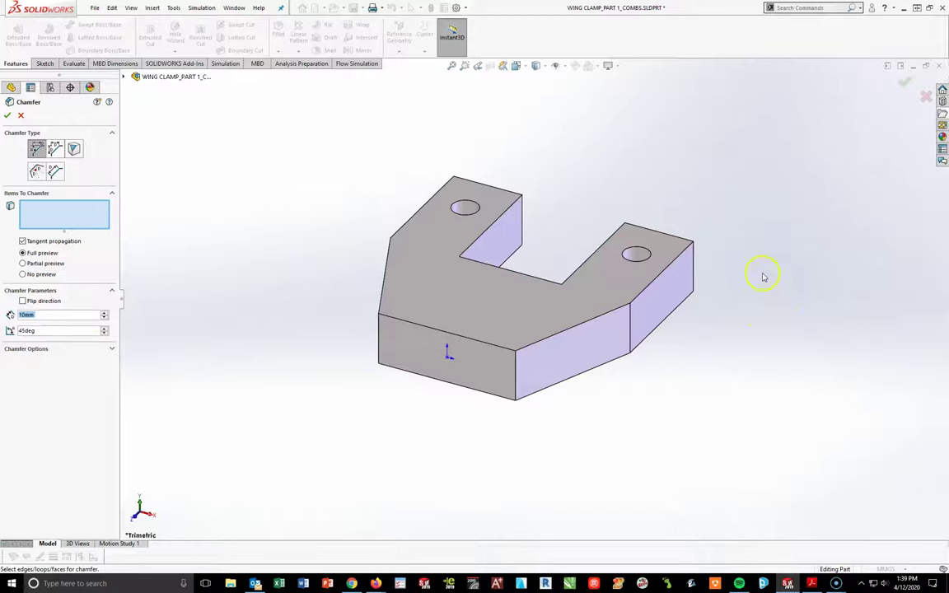
pyautogui.moveTo(769, 265); pyautogui.dragTo(742, 343, button='middle')
pyautogui.click(689, 280)
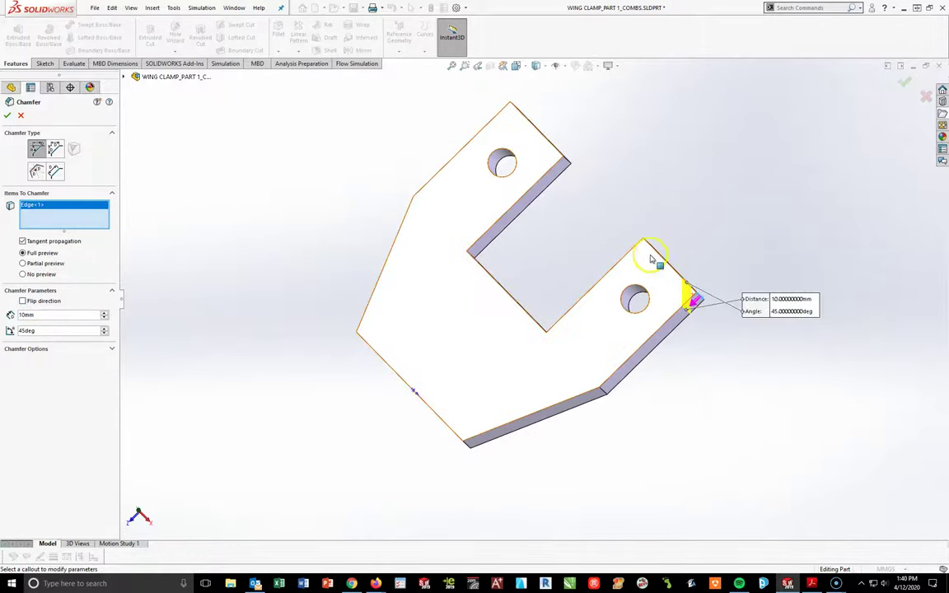
pyautogui.moveTo(695, 229); pyautogui.dragTo(680, 286, button='middle')
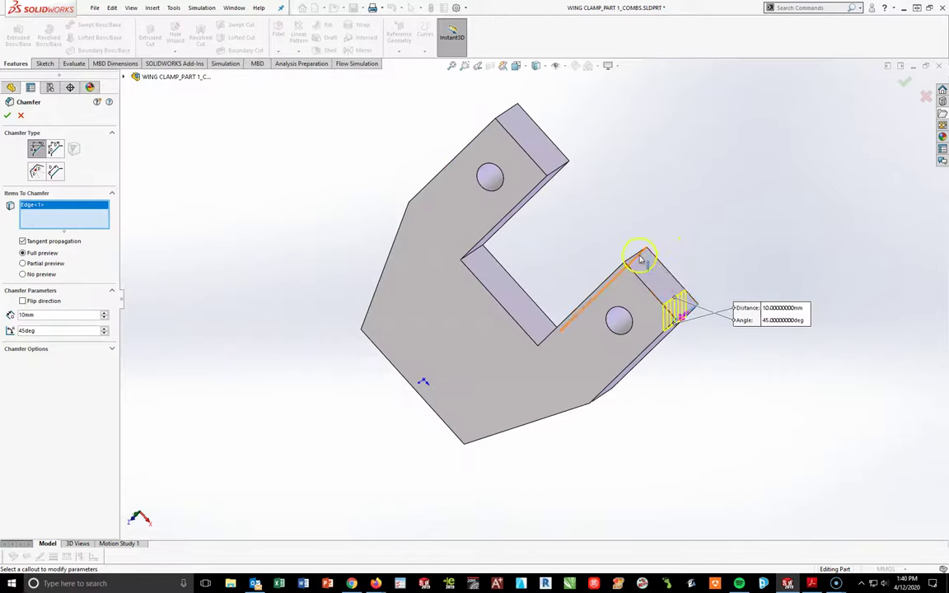
pyautogui.click(643, 262)
pyautogui.click(565, 168)
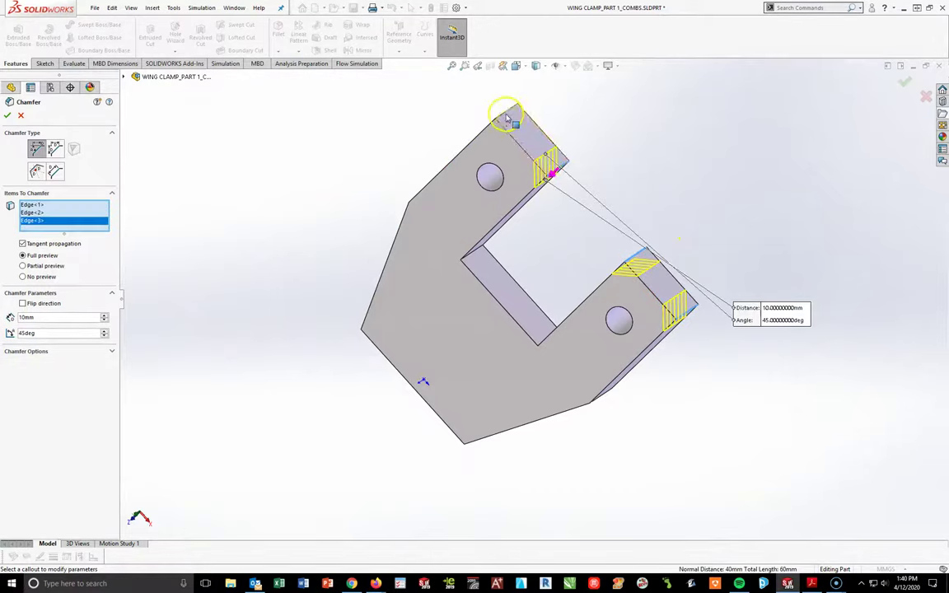
pyautogui.click(504, 112)
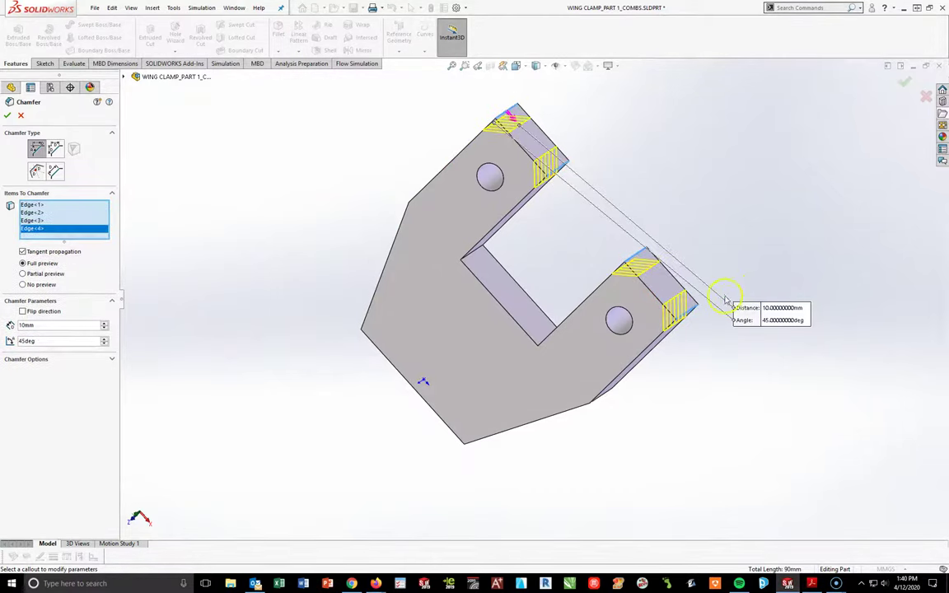
# Add the two inner vertical corner edges of the slot to the 10 mm x 45° chamfer and complete the feature.
pyautogui.click(473, 261)
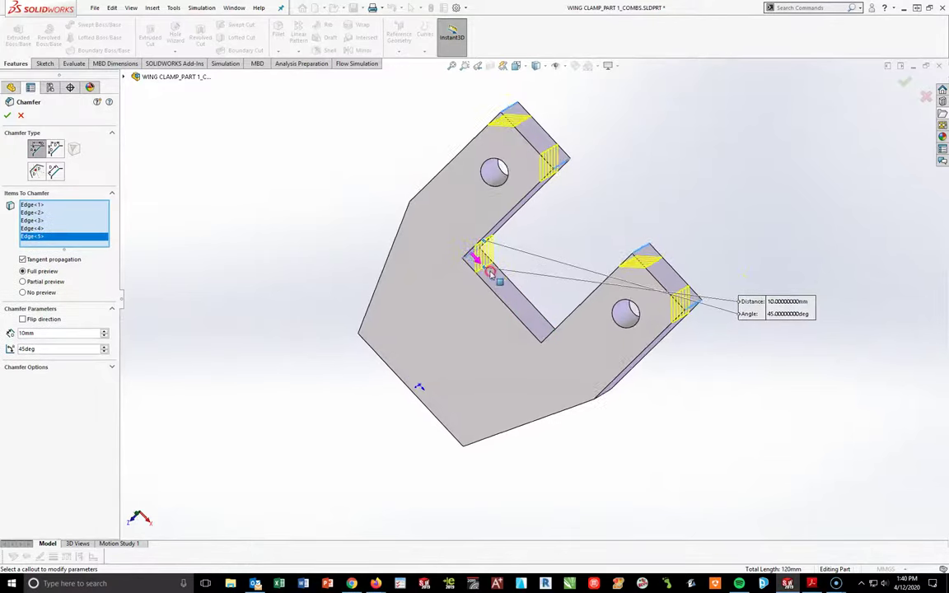
pyautogui.moveTo(489, 273); pyautogui.dragTo(528, 328, button='middle')
pyautogui.click(545, 333)
pyautogui.moveTo(621, 437); pyautogui.dragTo(587, 250, button='middle')
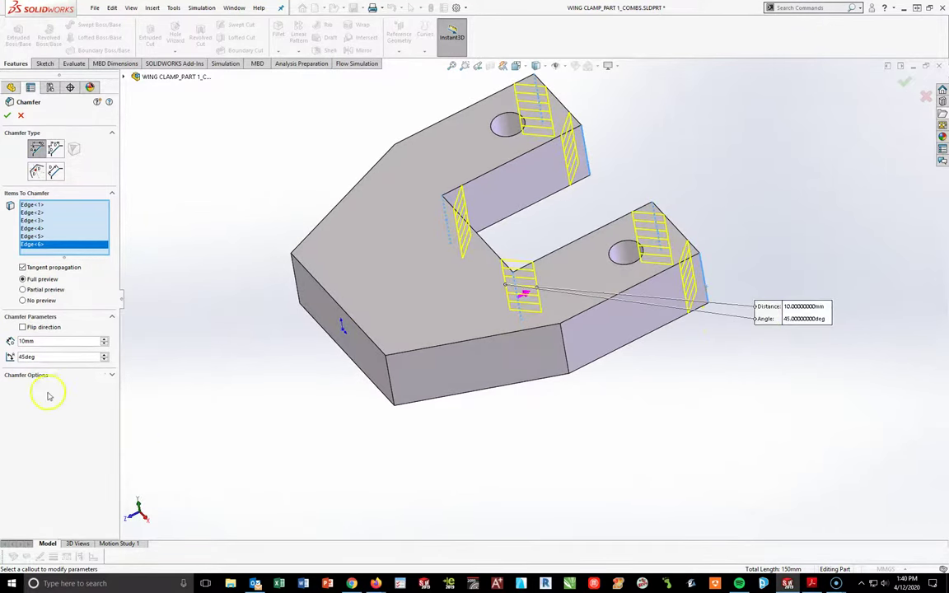
pyautogui.click(8, 117)
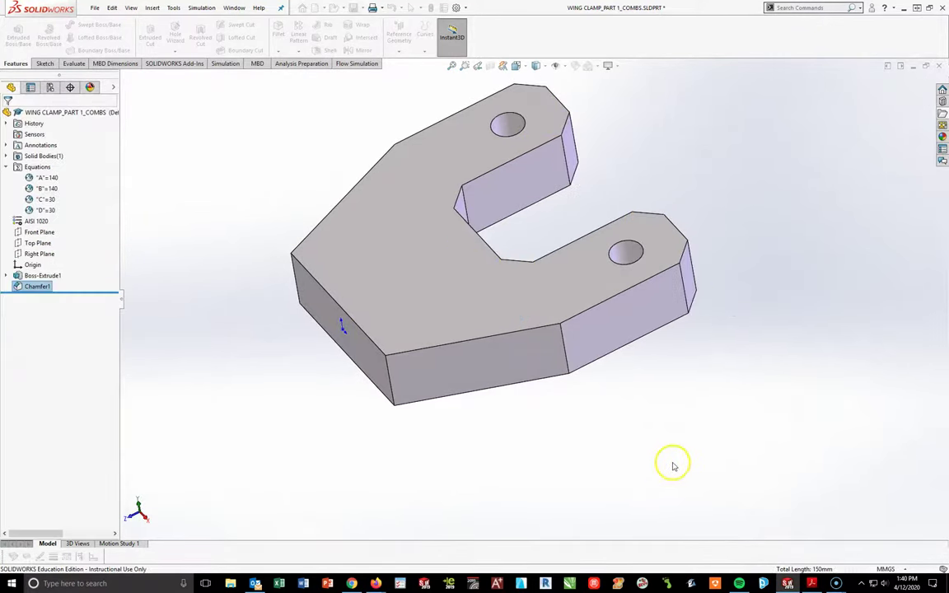
pyautogui.press('space')
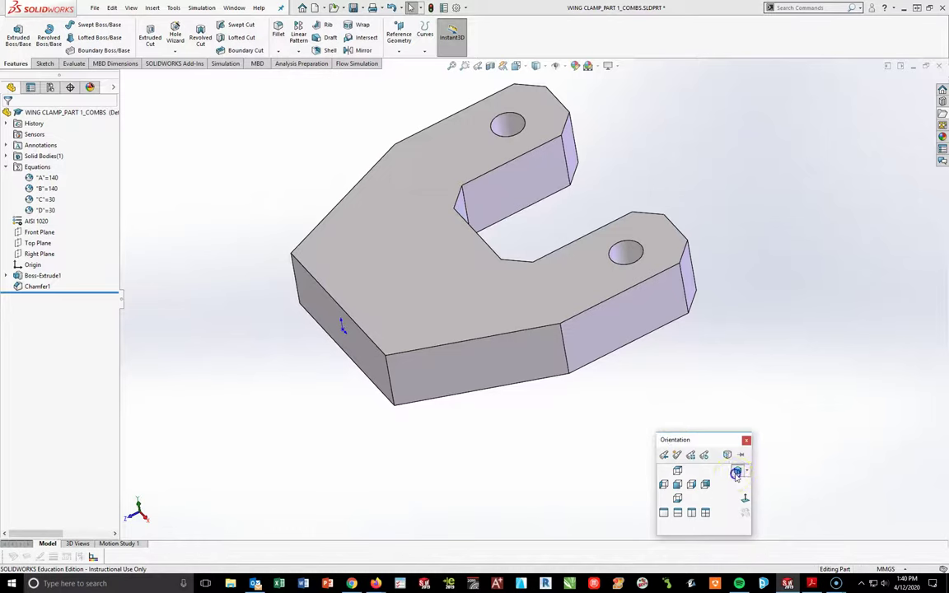
pyautogui.click(735, 471)
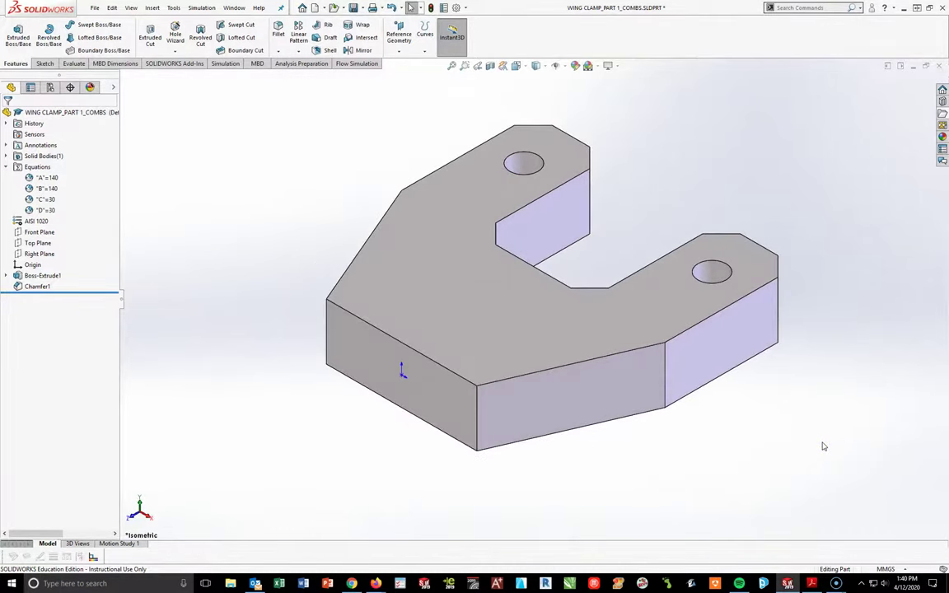
pyautogui.click(441, 282)
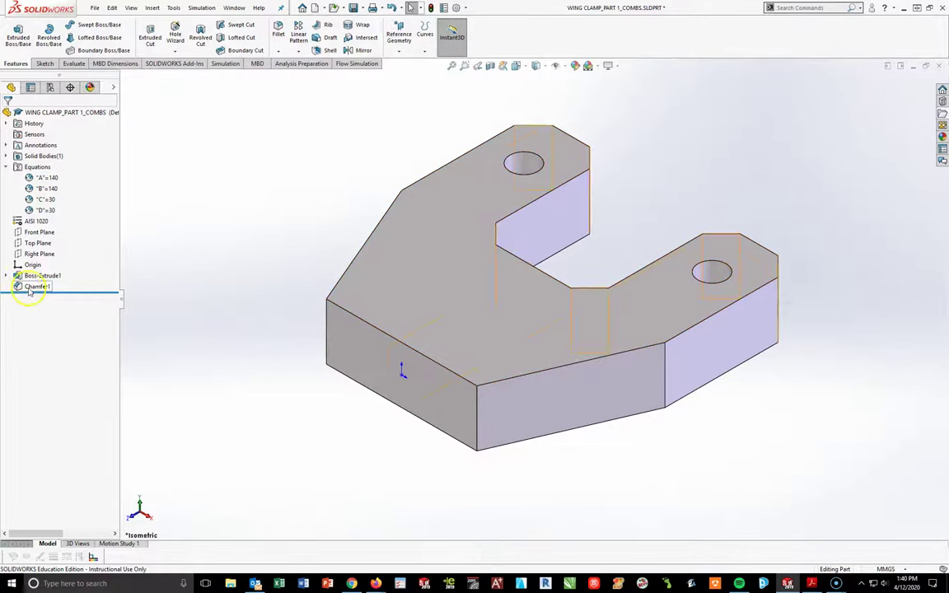
# Sketch a closed right triangle on the Right Plane at the arm tips' upper corner, about 31 mm long and 18.5 mm high.
pyautogui.click(39, 254)
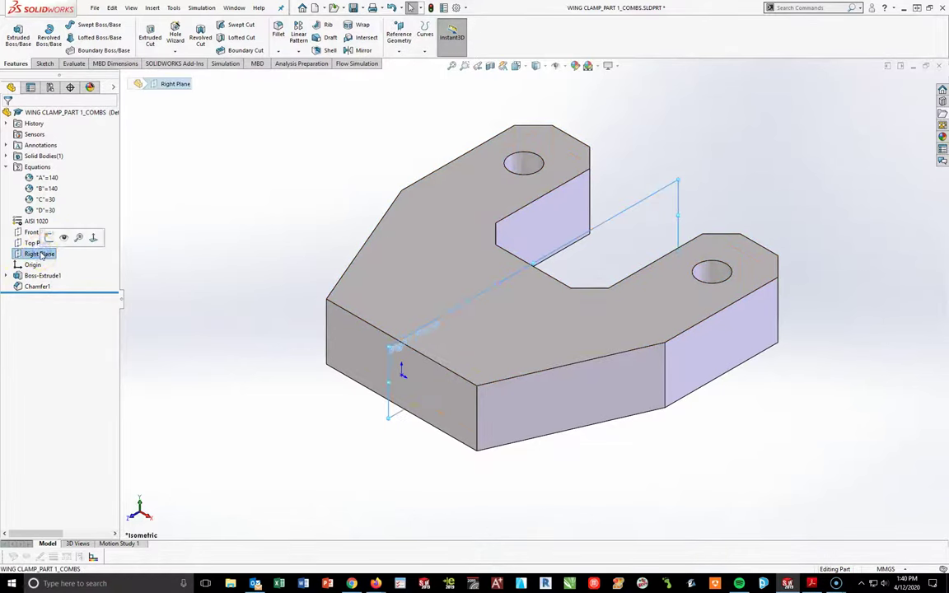
pyautogui.click(43, 64)
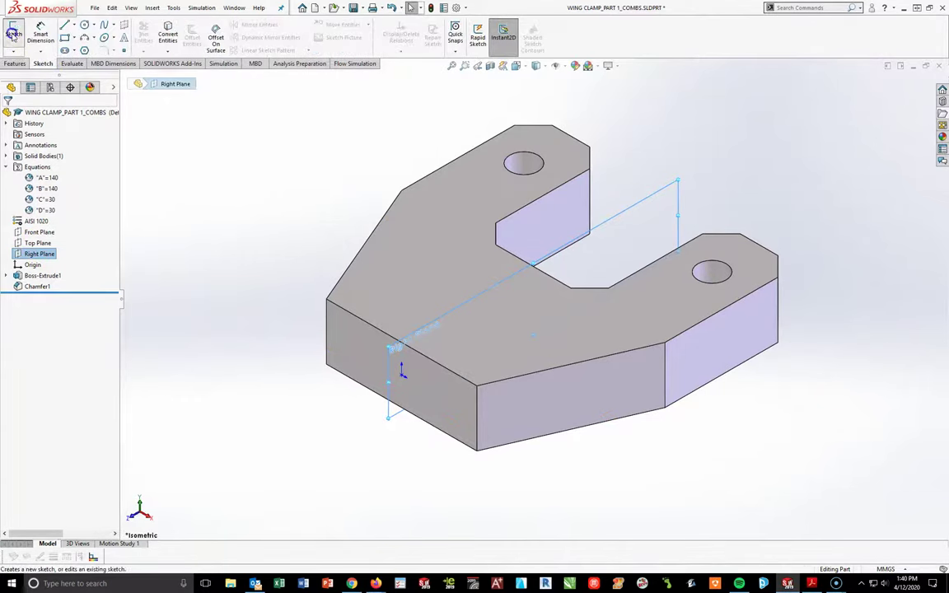
pyautogui.click(13, 33)
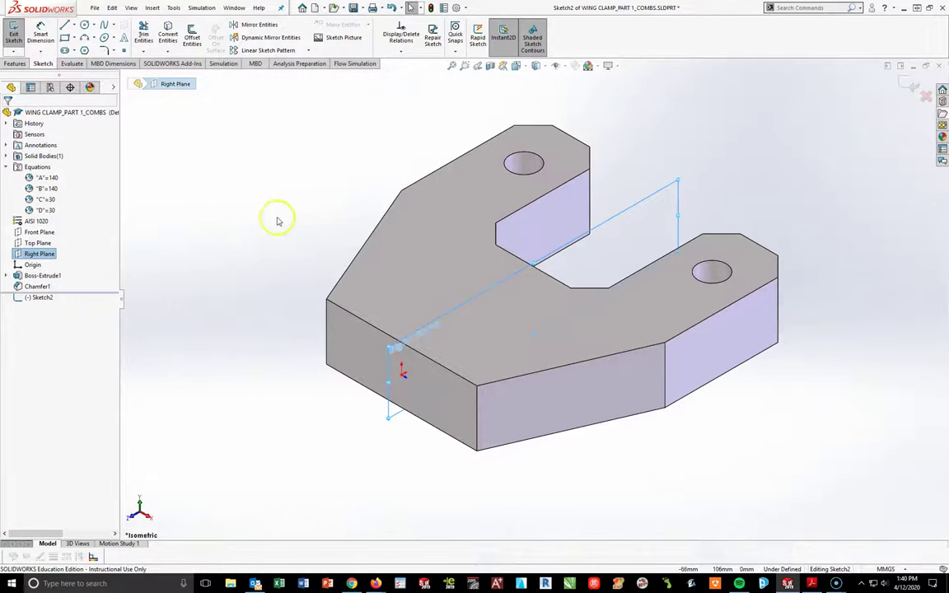
pyautogui.press('space')
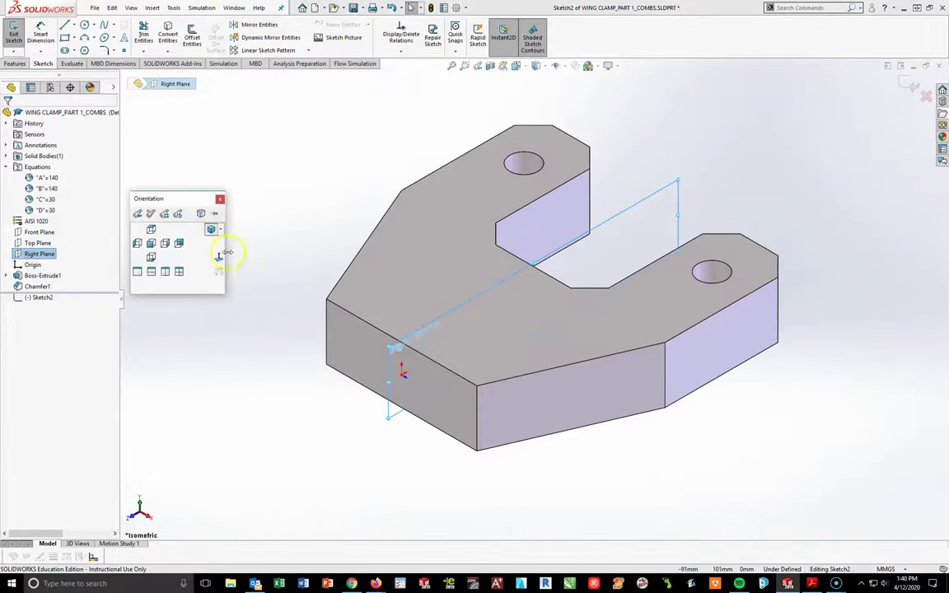
pyautogui.hotkey('ctrl', '4')
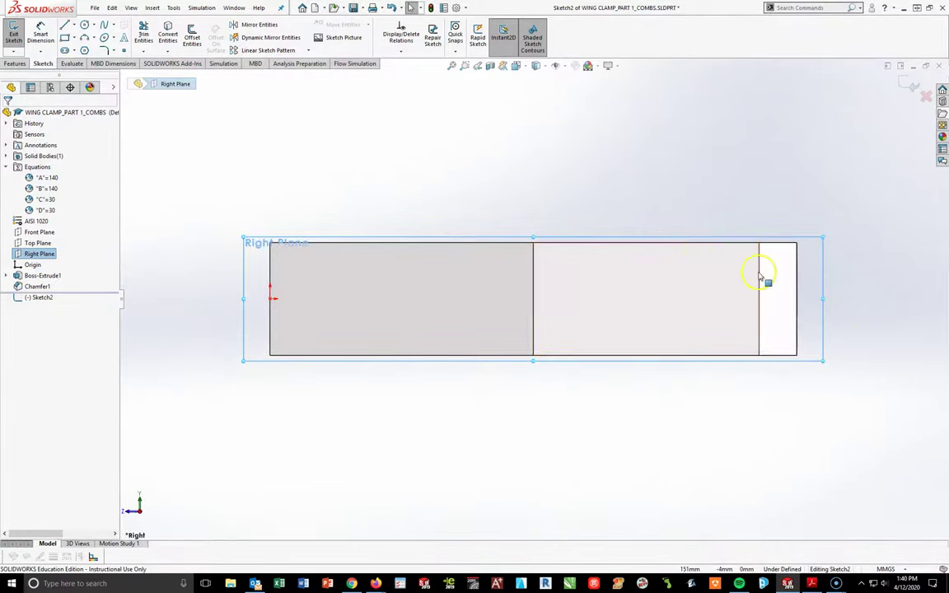
pyautogui.click(65, 26)
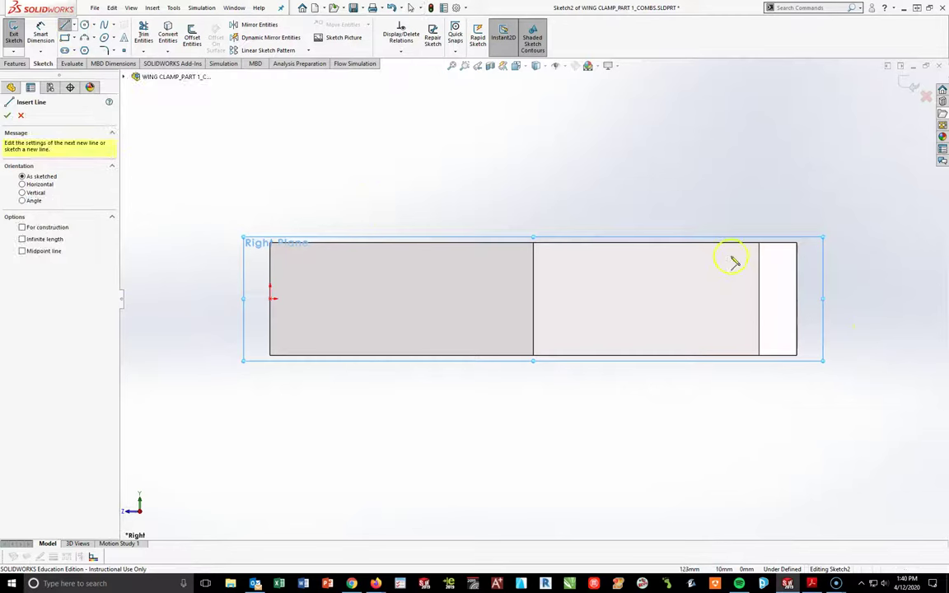
pyautogui.click(680, 243)
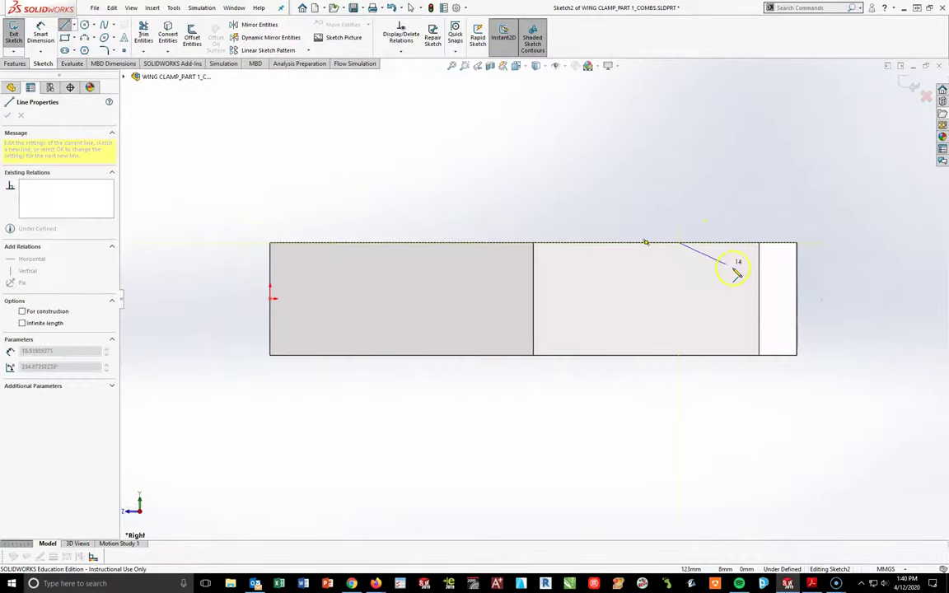
pyautogui.click(796, 312)
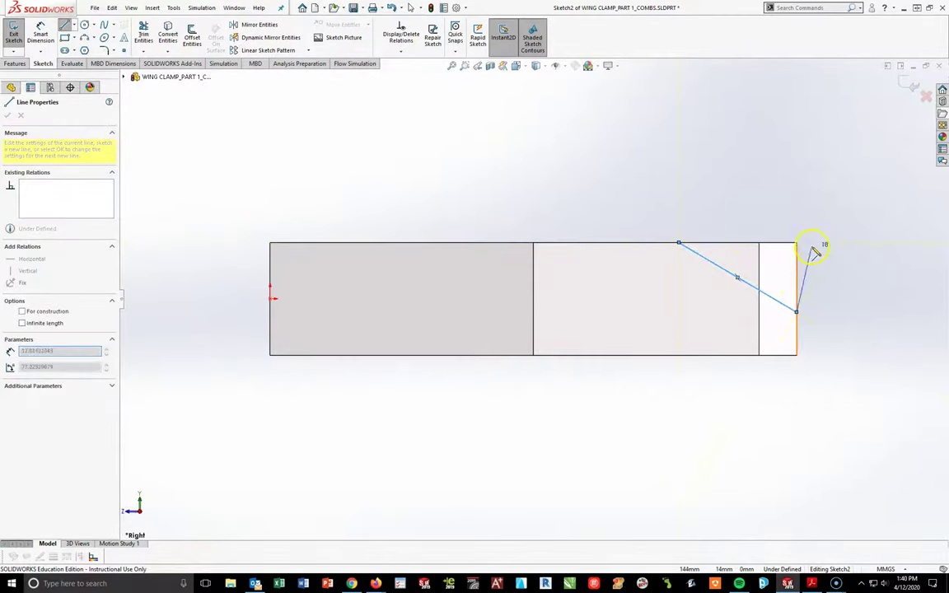
pyautogui.click(796, 243)
pyautogui.click(679, 243)
pyautogui.press('Escape')
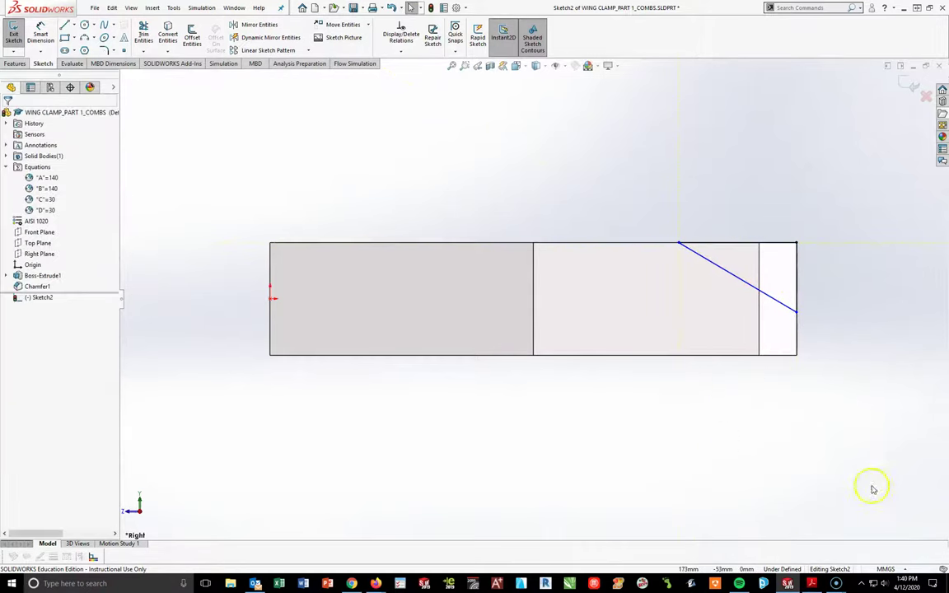
# Dimension the lower end of the triangle's sloped line 15 mm above the clamp's bottom edge.
pyautogui.click(40, 33)
pyautogui.scroll(-3, 849, 373)
pyautogui.click(701, 270)
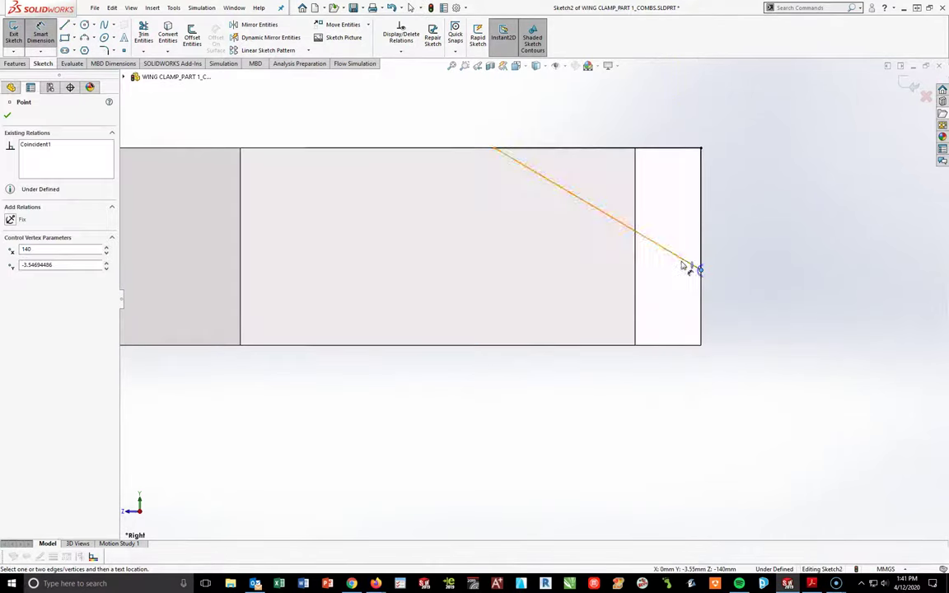
pyautogui.click(652, 345)
pyautogui.click(748, 314)
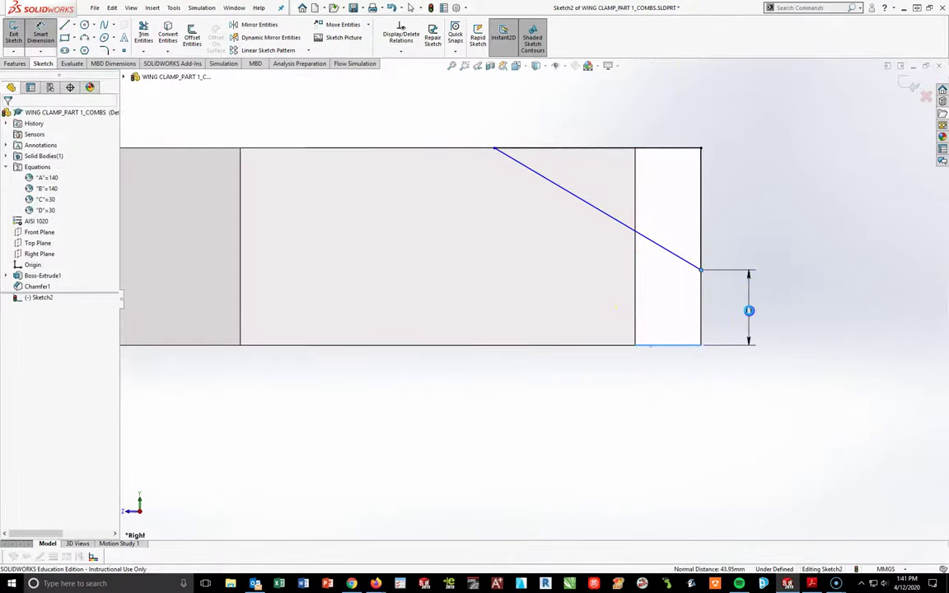
pyautogui.write('15')
pyautogui.press('Return')
pyautogui.click(832, 334)
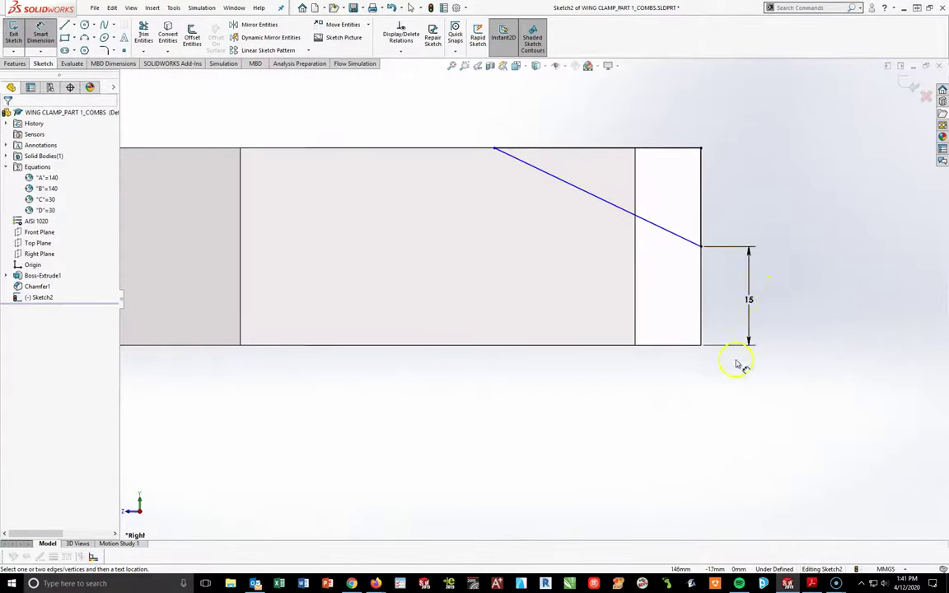
# Dimension the angle between the triangle's sloped line and the clamp's bottom edge as 35°.
pyautogui.click(610, 208)
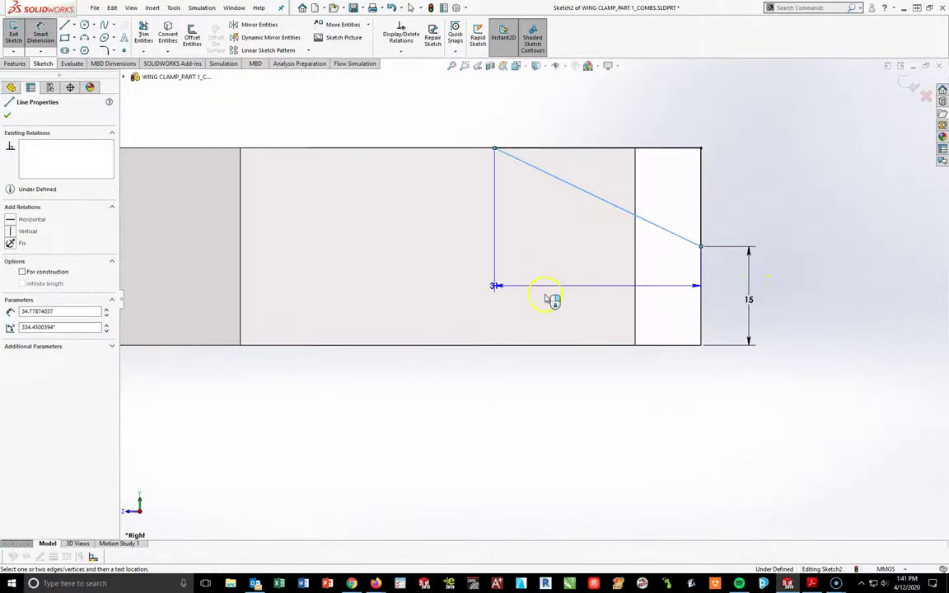
pyautogui.click(543, 344)
pyautogui.click(453, 250)
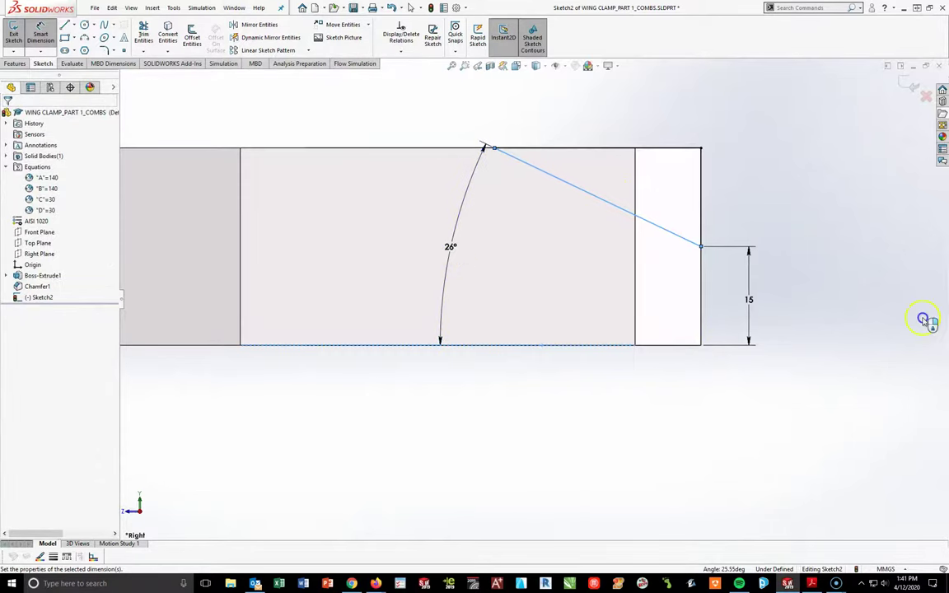
pyautogui.write('35')
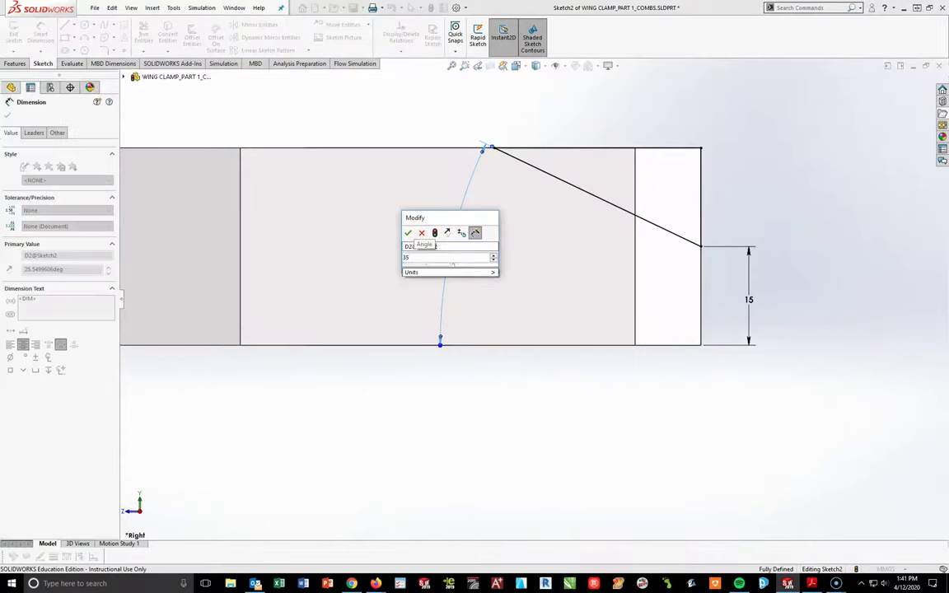
pyautogui.press('Return')
pyautogui.press('Escape')
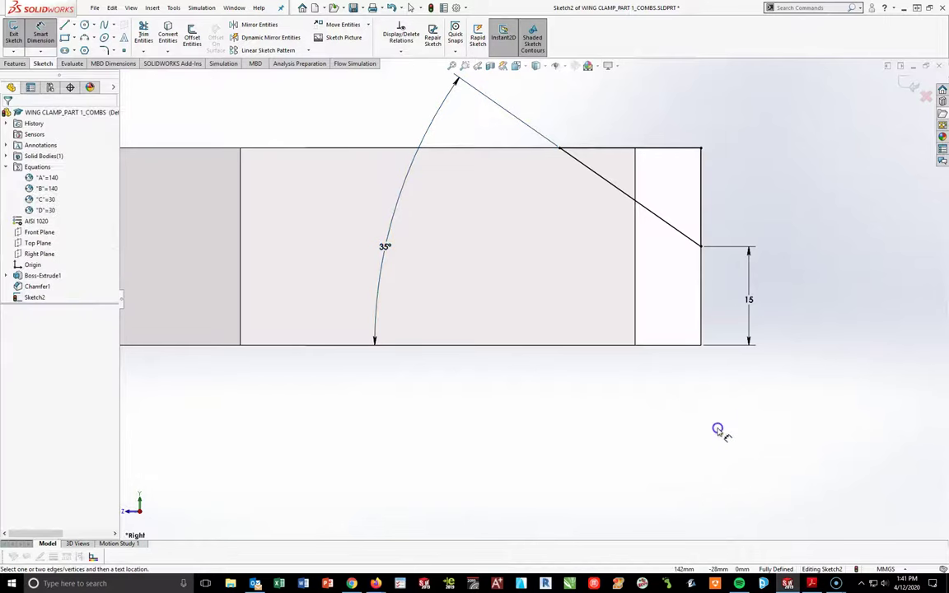
# Cut-extrude the triangle sketch Through All - Both across both arm tips and return to the isometric view.
pyautogui.moveTo(752, 285); pyautogui.dragTo(731, 309, button='middle')
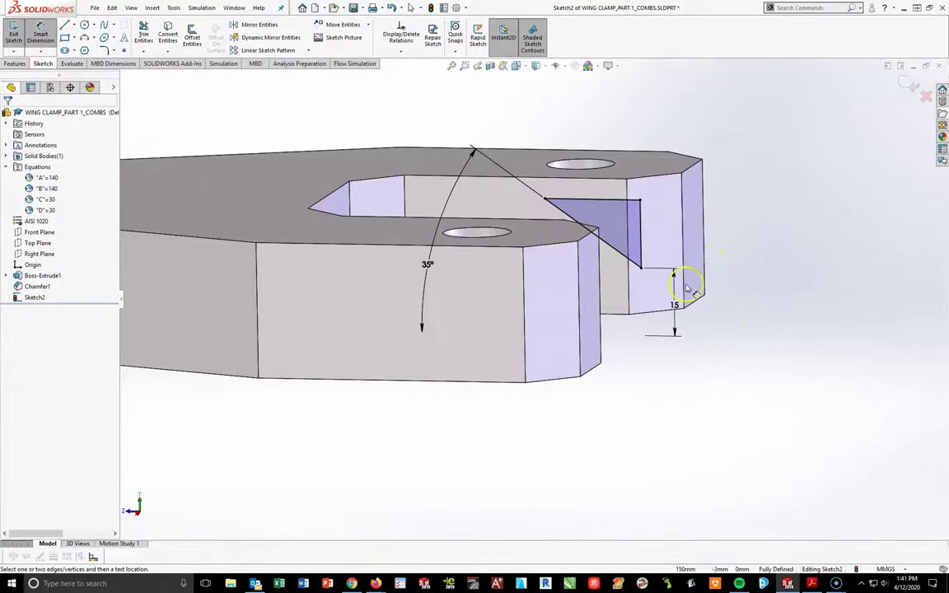
pyautogui.click(17, 65)
pyautogui.click(150, 37)
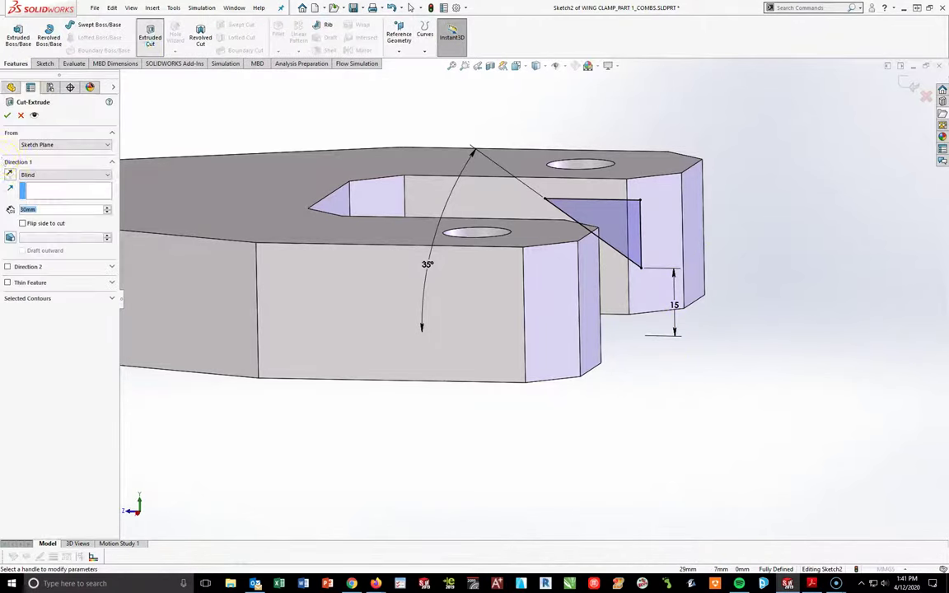
pyautogui.click(38, 176)
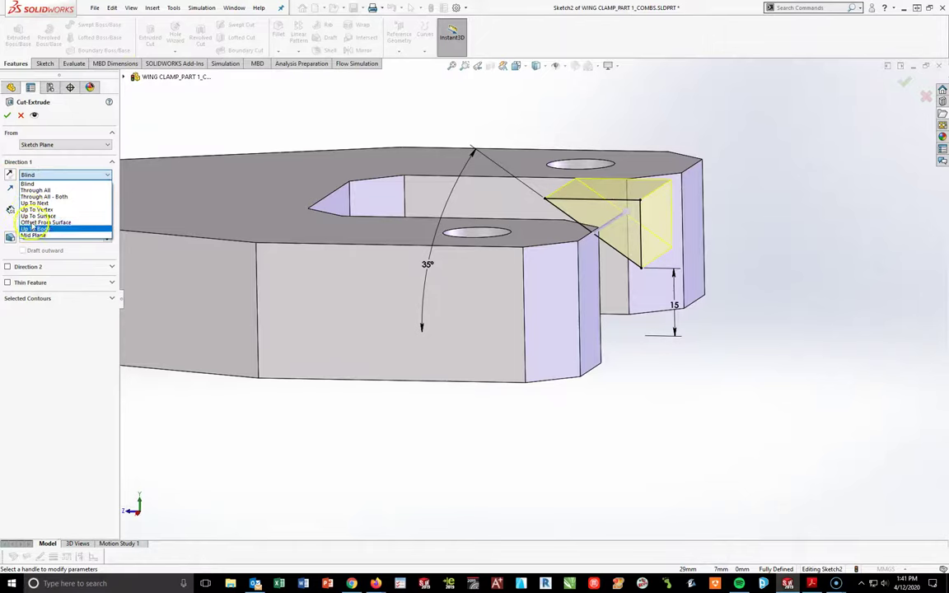
pyautogui.click(41, 196)
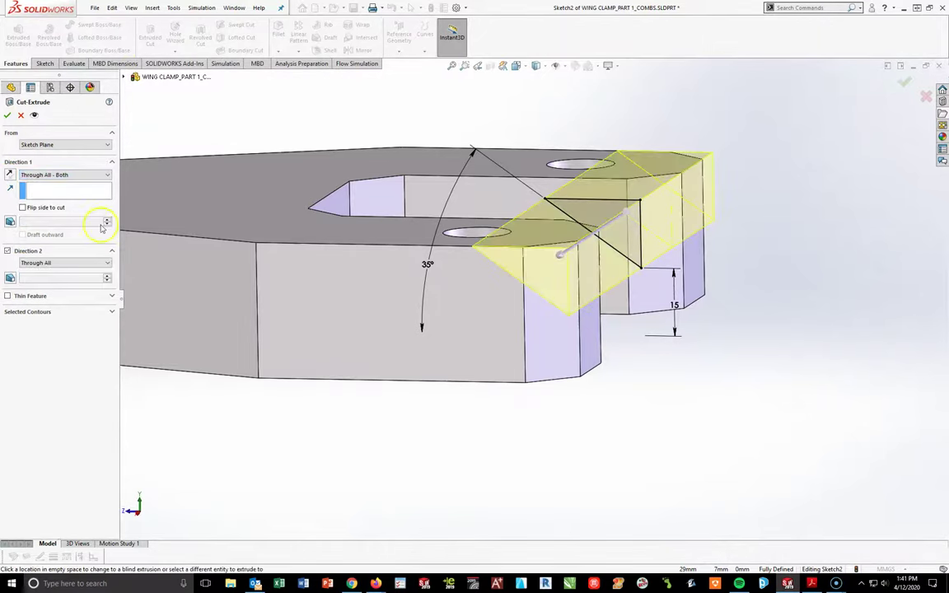
pyautogui.click(6, 116)
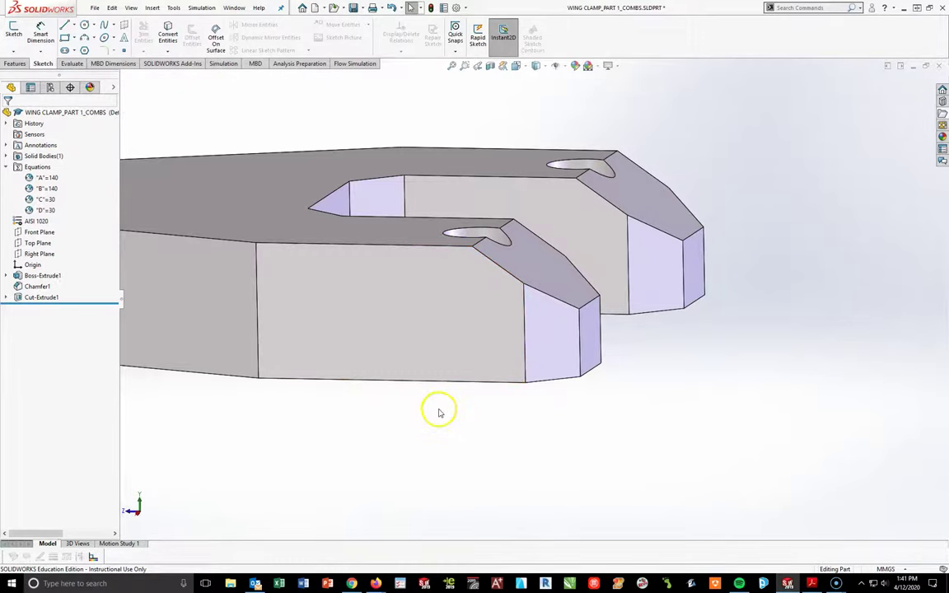
pyautogui.press('space')
pyautogui.click(519, 445)
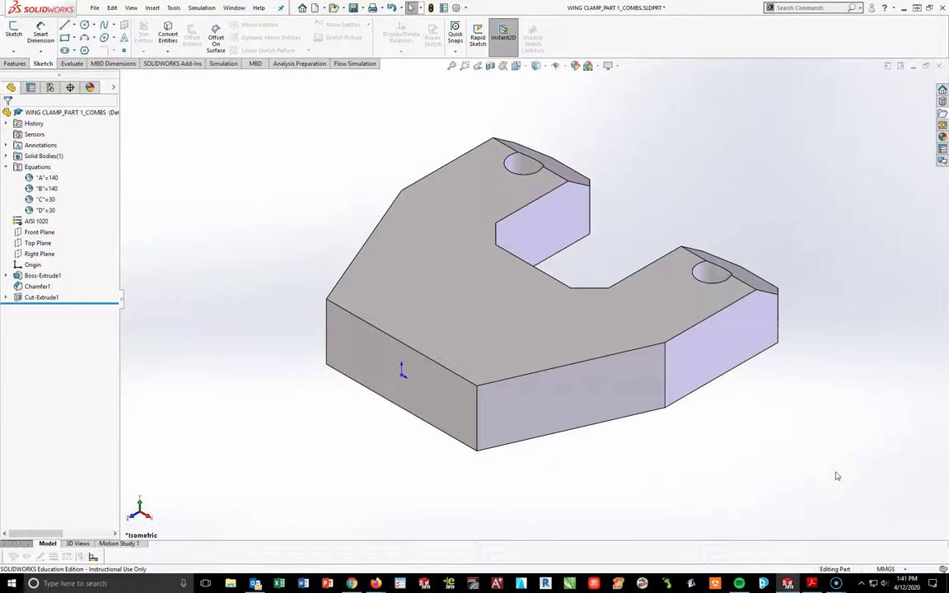
# Switch to Adobe Acrobat Reader and examine the WING_CLAMP.PDF drawing for the raised centre block's dimensions.
pyautogui.click(812, 583)
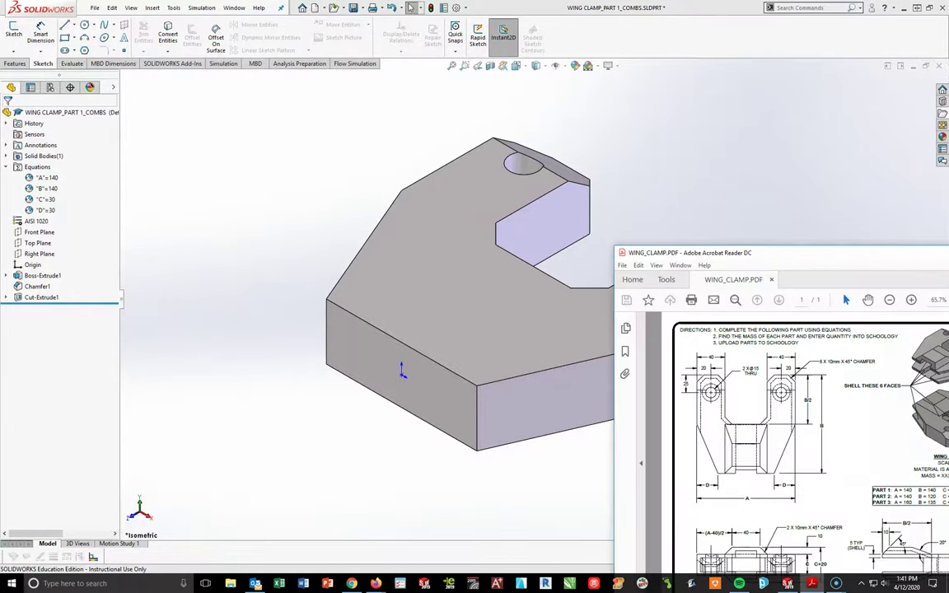
pyautogui.click(663, 86)
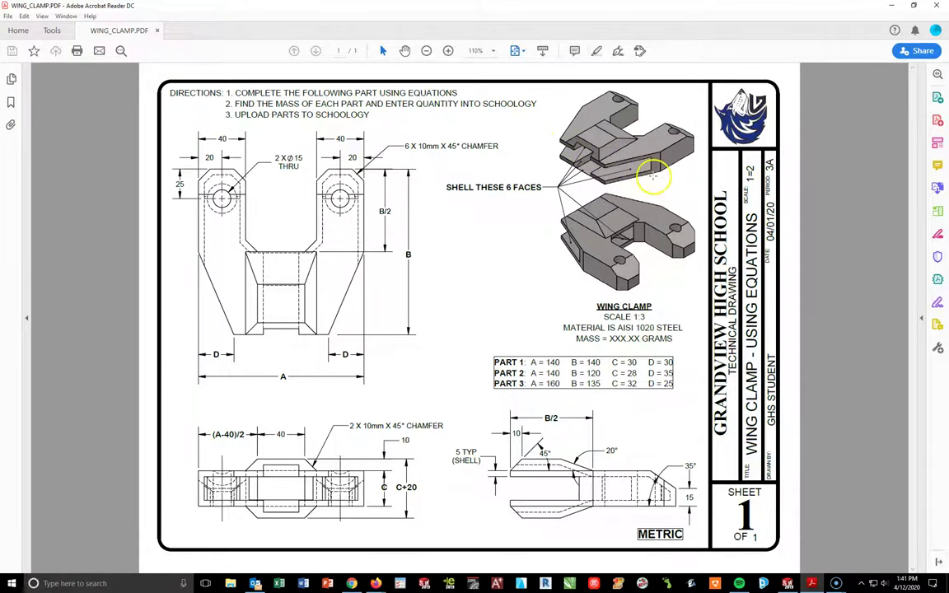
pyautogui.doubleClick(712, 16)
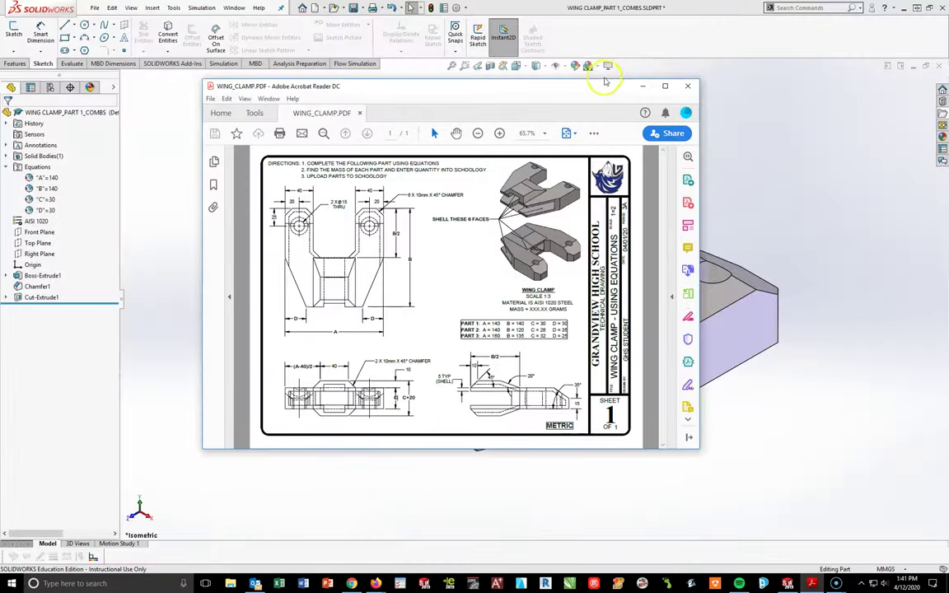
pyautogui.moveTo(577, 114); pyautogui.dragTo(795, 154)
pyautogui.click(859, 159)
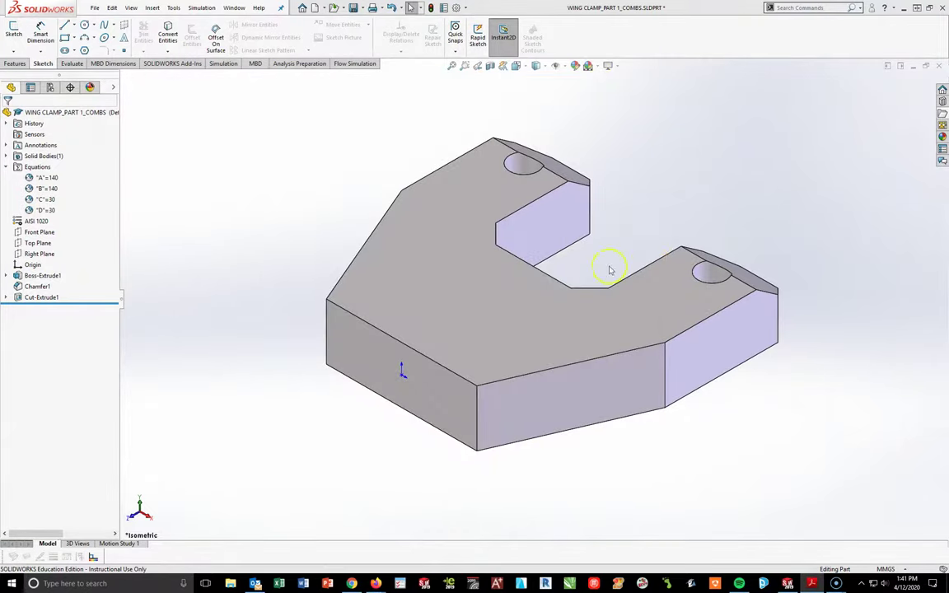
# Sketch a corner rectangle on the clamp's top face, rising from its base edge, about 57 mm wide and 69 mm high.
pyautogui.click(452, 318)
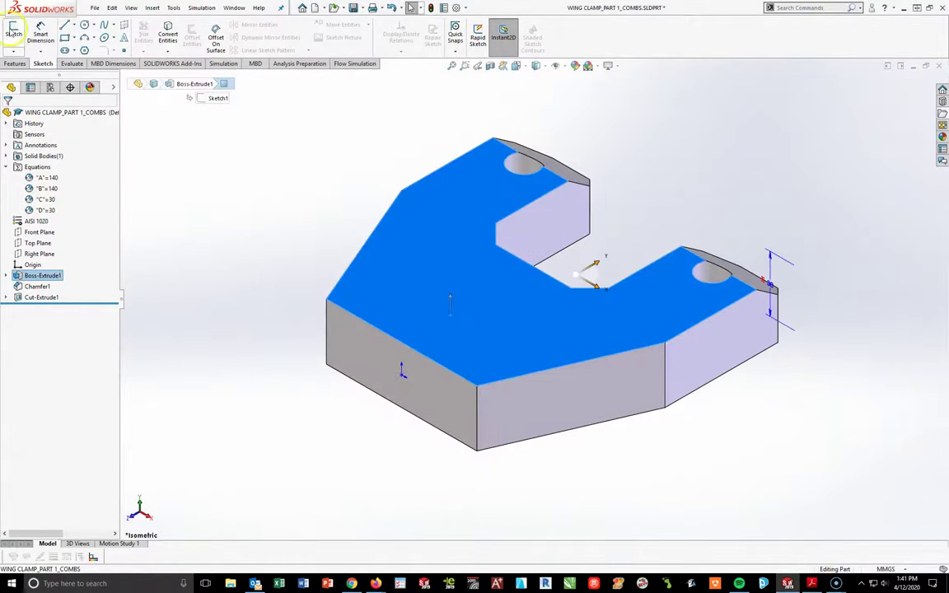
pyautogui.click(14, 33)
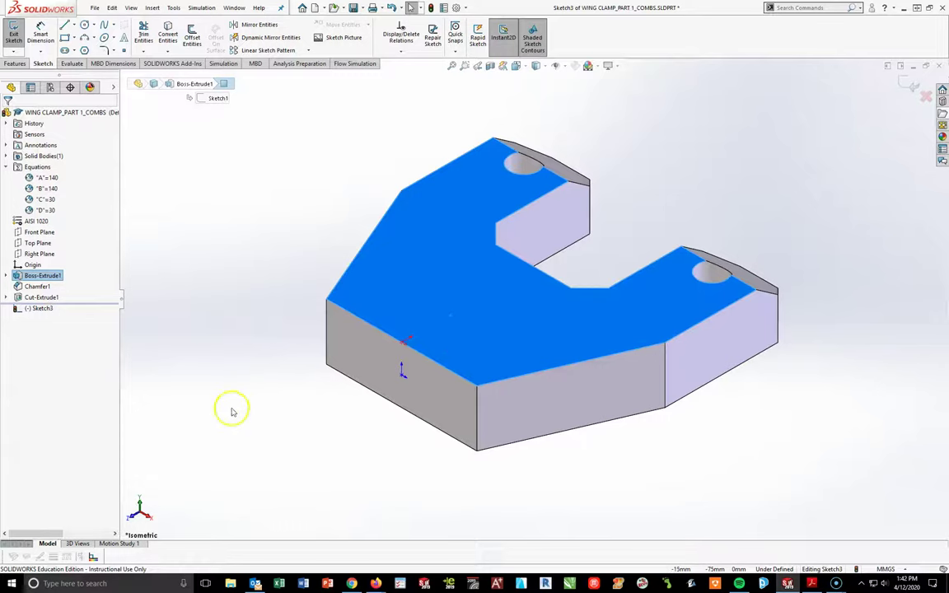
pyautogui.press('space')
pyautogui.click(234, 436)
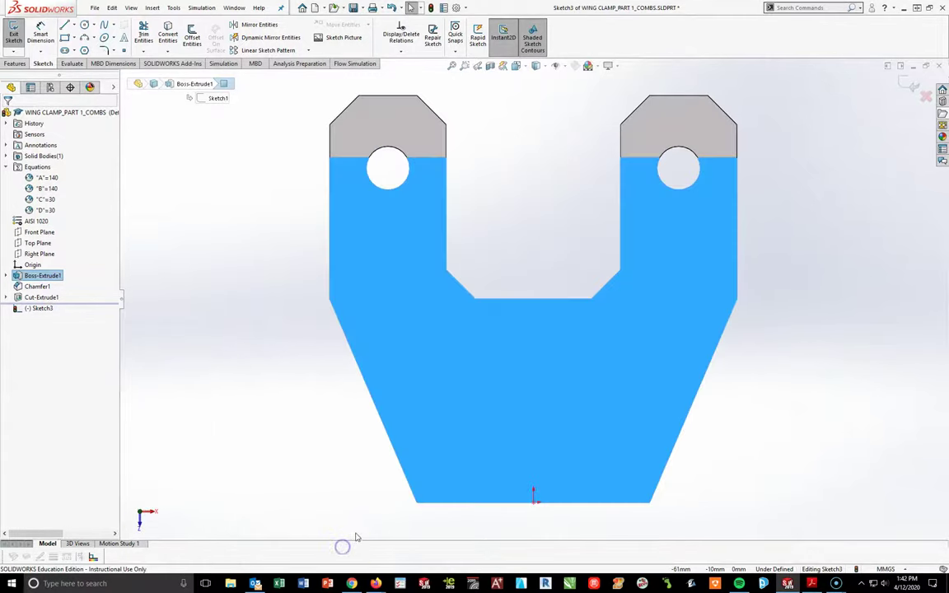
pyautogui.click(65, 38)
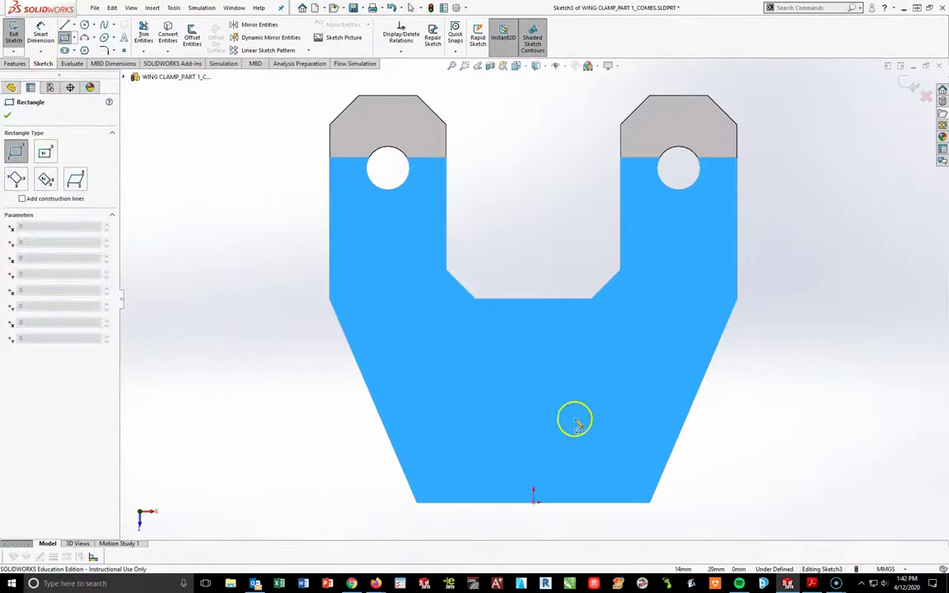
pyautogui.click(449, 501)
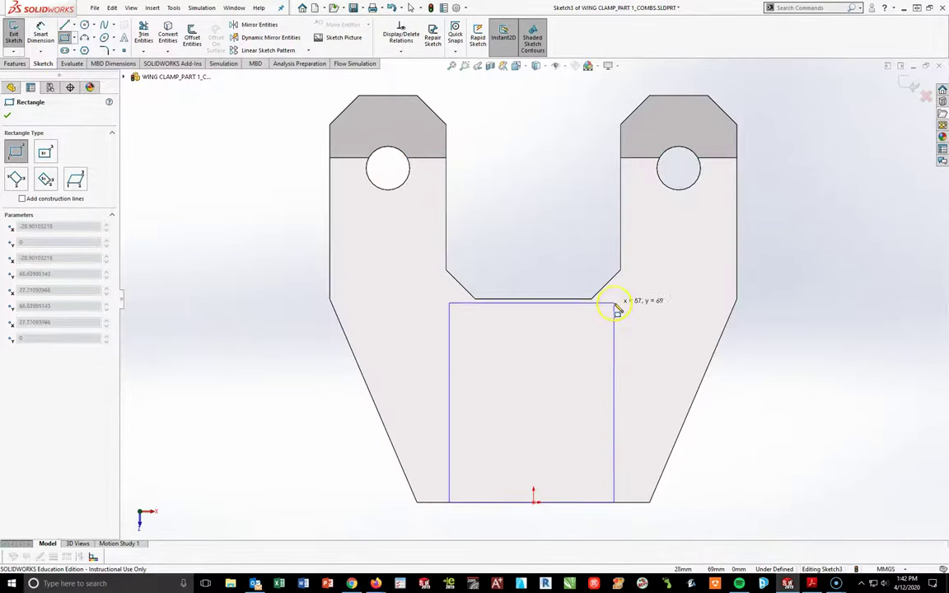
pyautogui.click(616, 305)
pyautogui.press('Escape')
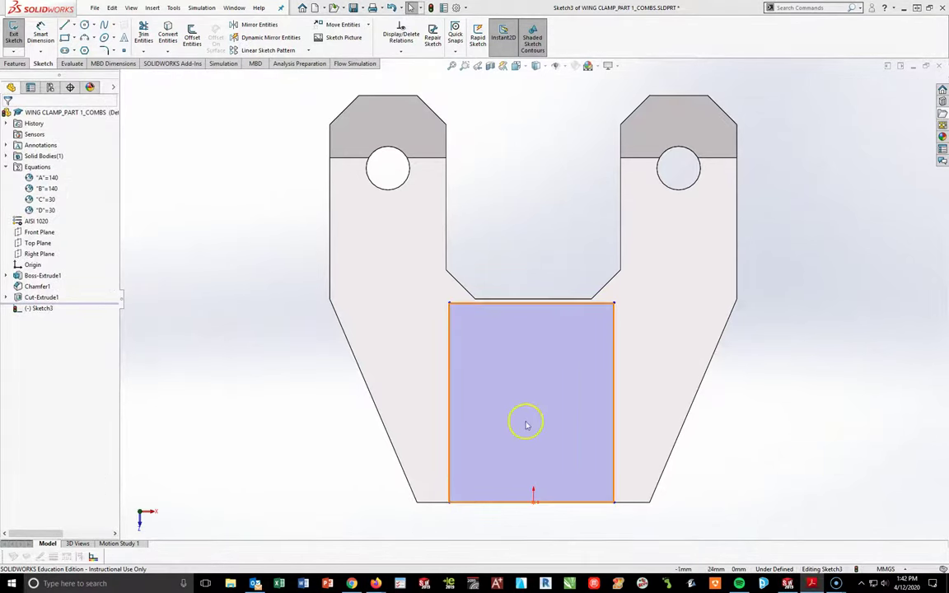
# Dimension the rectangle's height as "B"/2 and its width as 40 mm, with one side 20 mm from the origin.
pyautogui.click(53, 32)
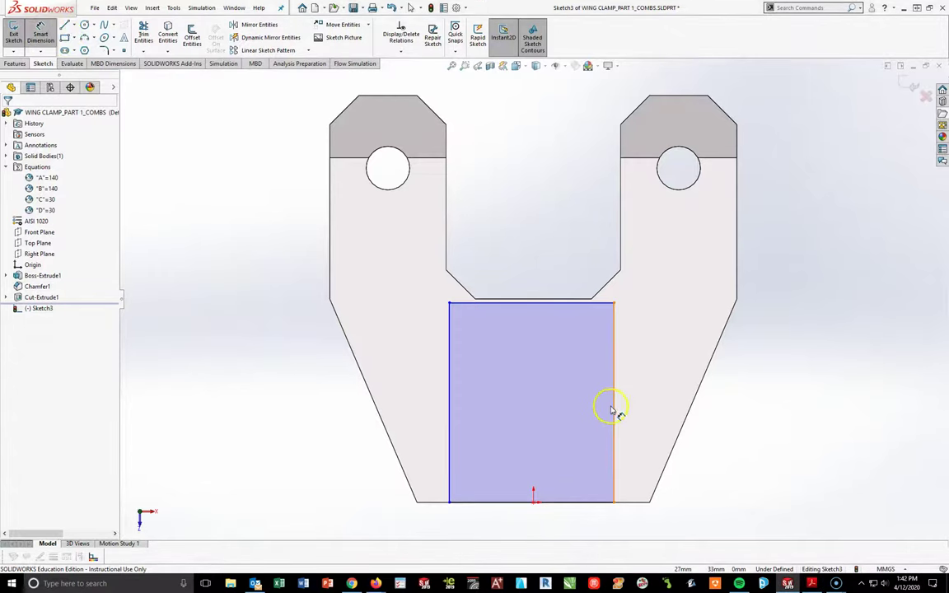
pyautogui.click(614, 409)
pyautogui.click(774, 416)
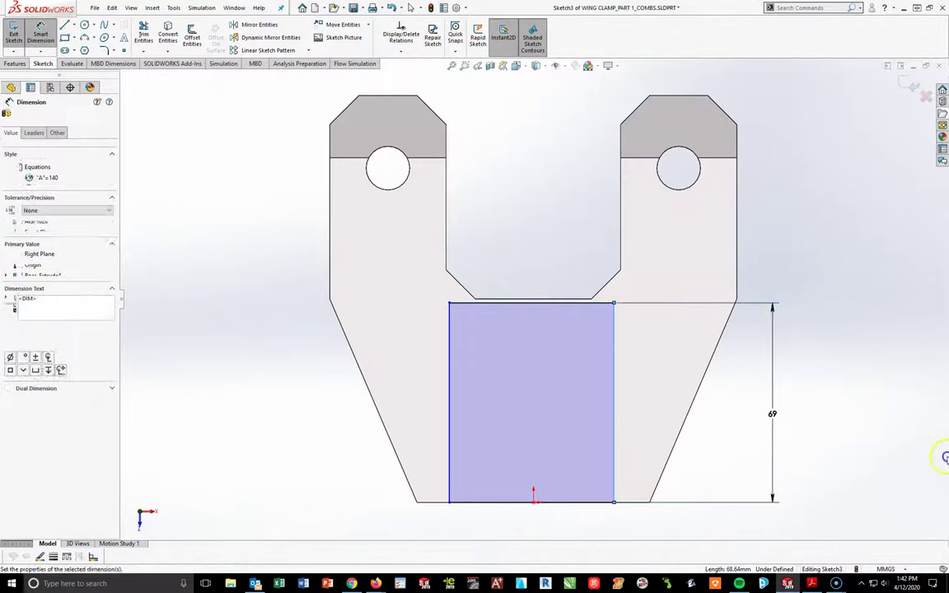
pyautogui.write('=')
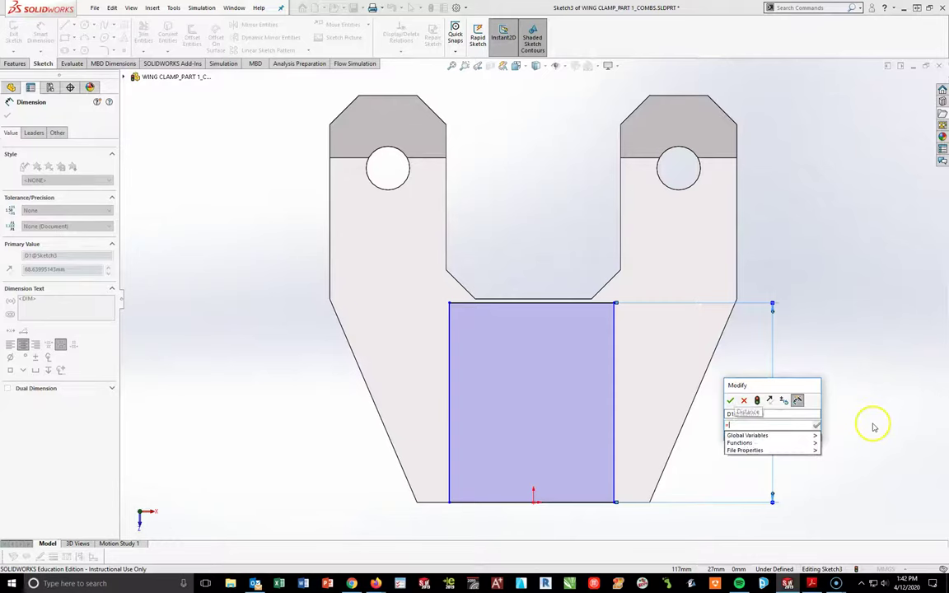
pyautogui.moveTo(771, 435)
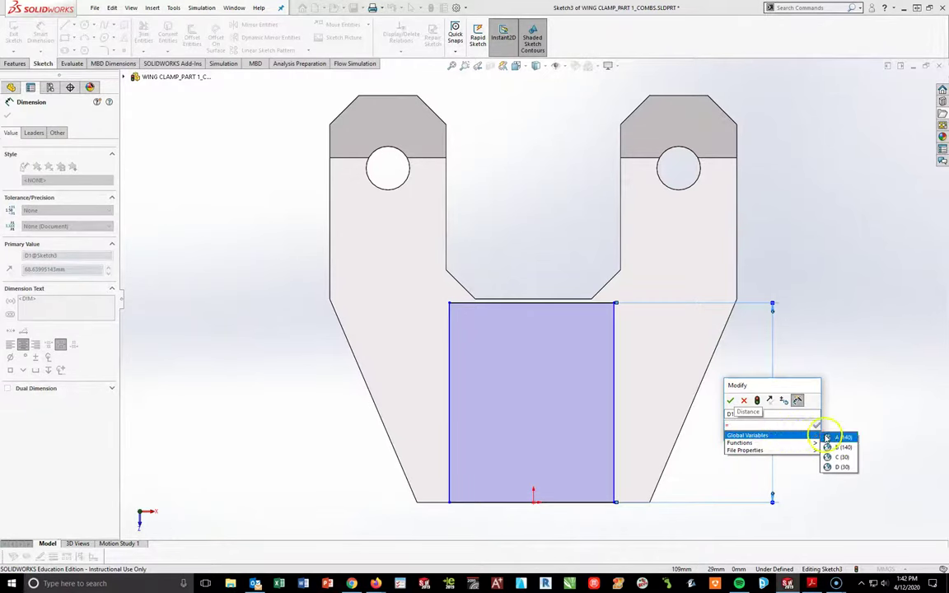
pyautogui.click(835, 447)
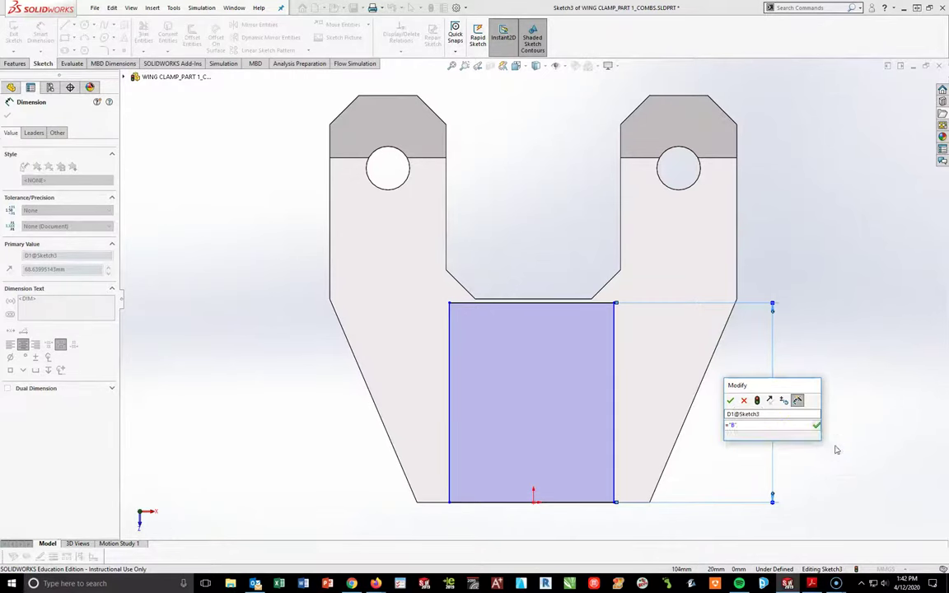
pyautogui.write('/2')
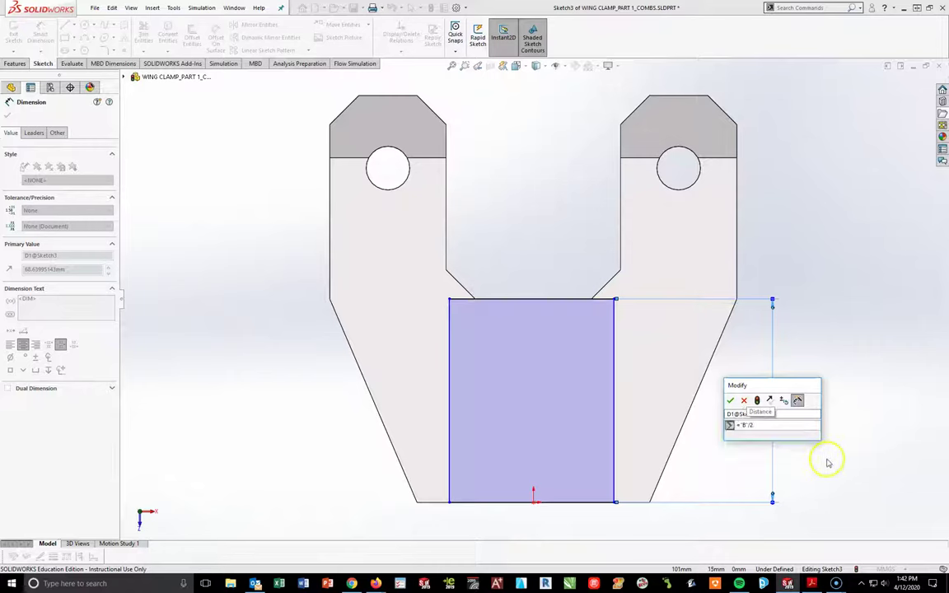
pyautogui.click(730, 401)
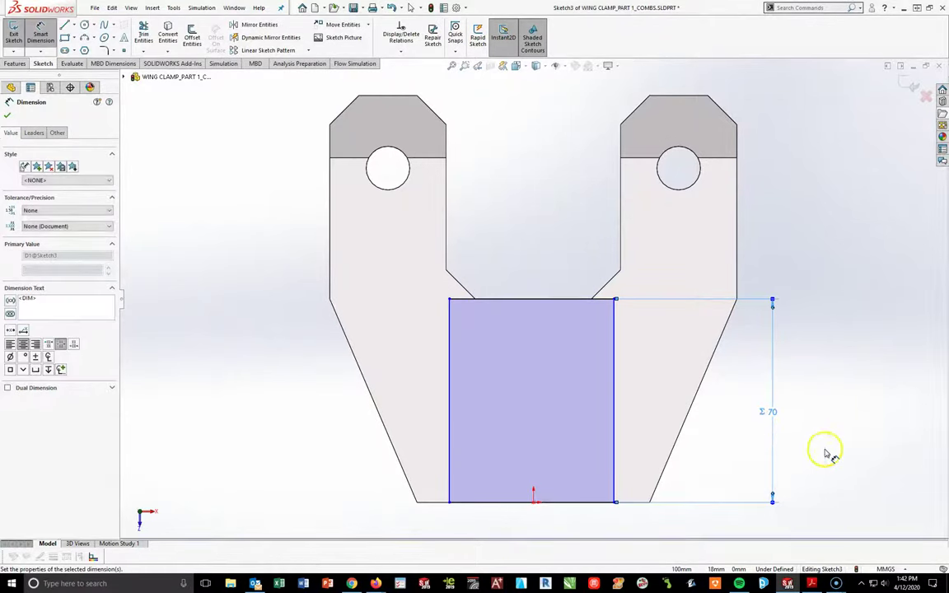
pyautogui.click(827, 453)
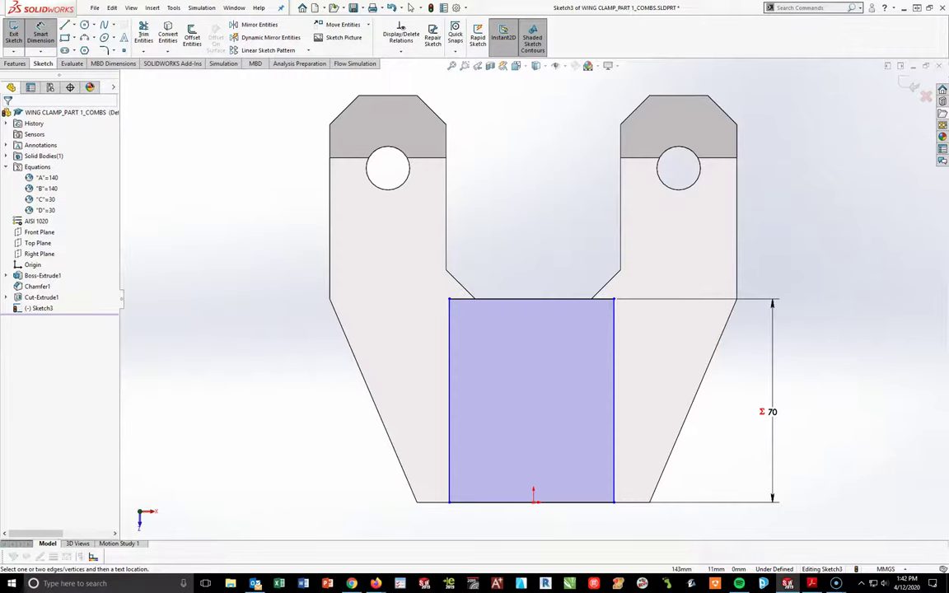
pyautogui.click(512, 503)
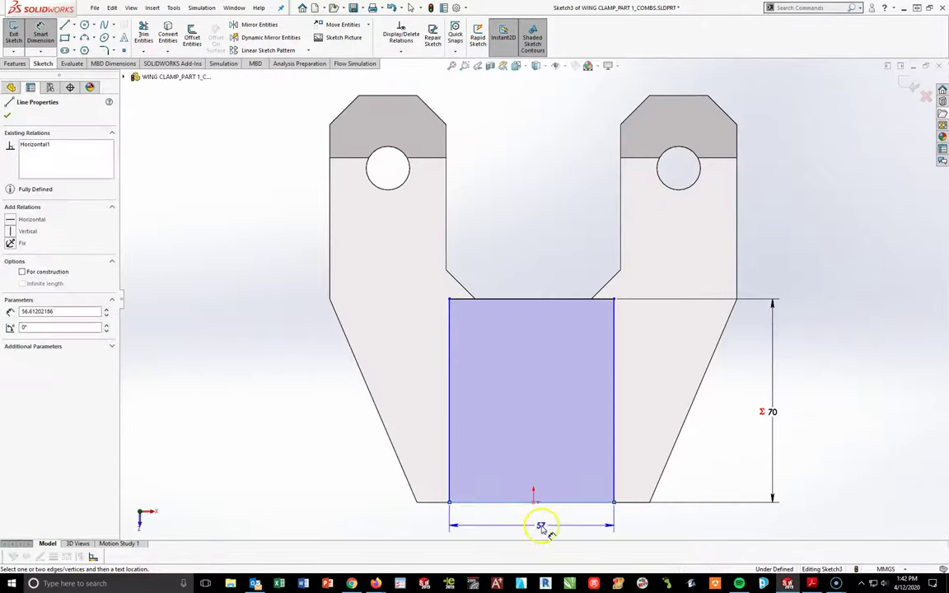
pyautogui.click(541, 527)
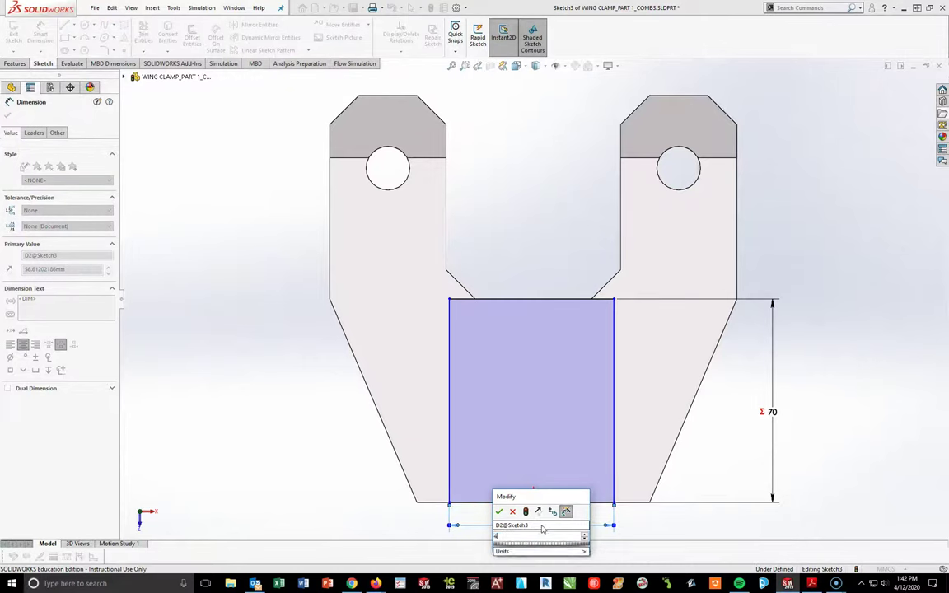
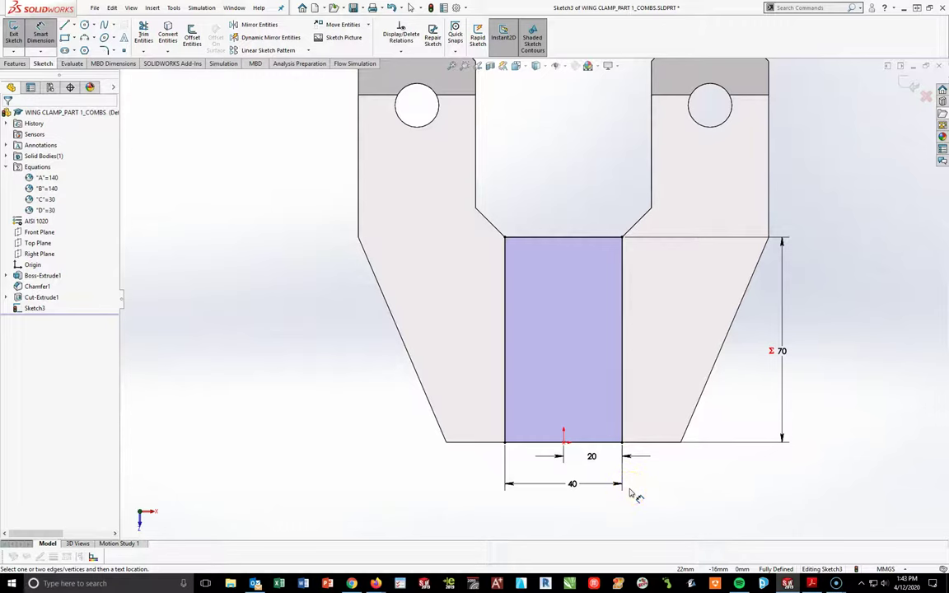
# Extrude the rectangle 10 mm upward as a blind boss merged with the clamp and return to the isometric view.
pyautogui.click(568, 403)
pyautogui.click(14, 65)
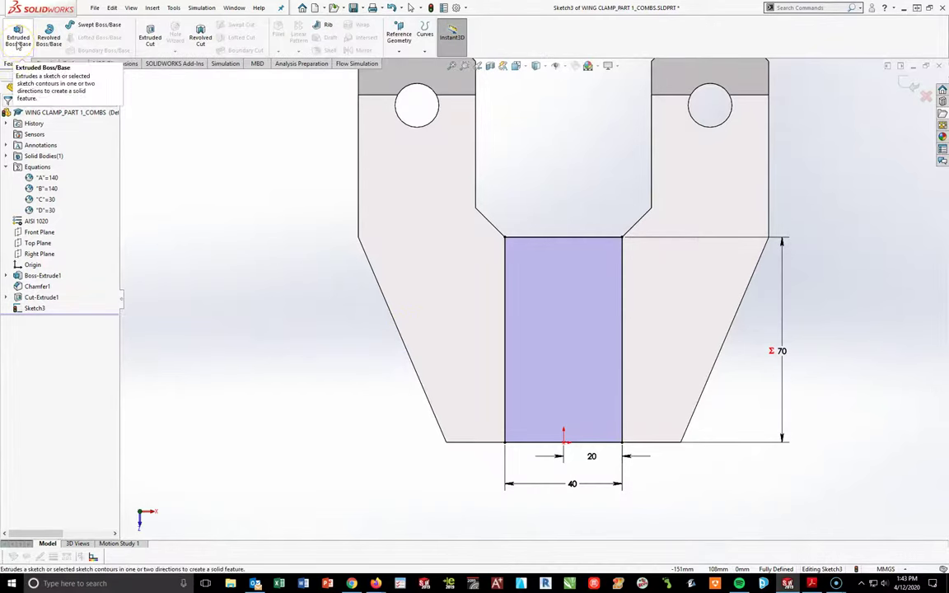
pyautogui.click(18, 40)
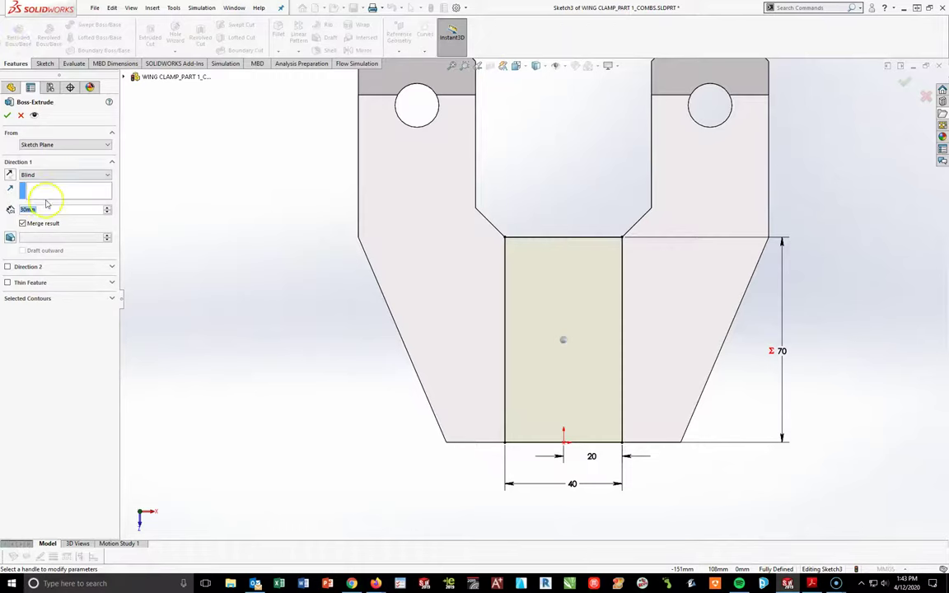
pyautogui.write('10')
pyautogui.press('Return')
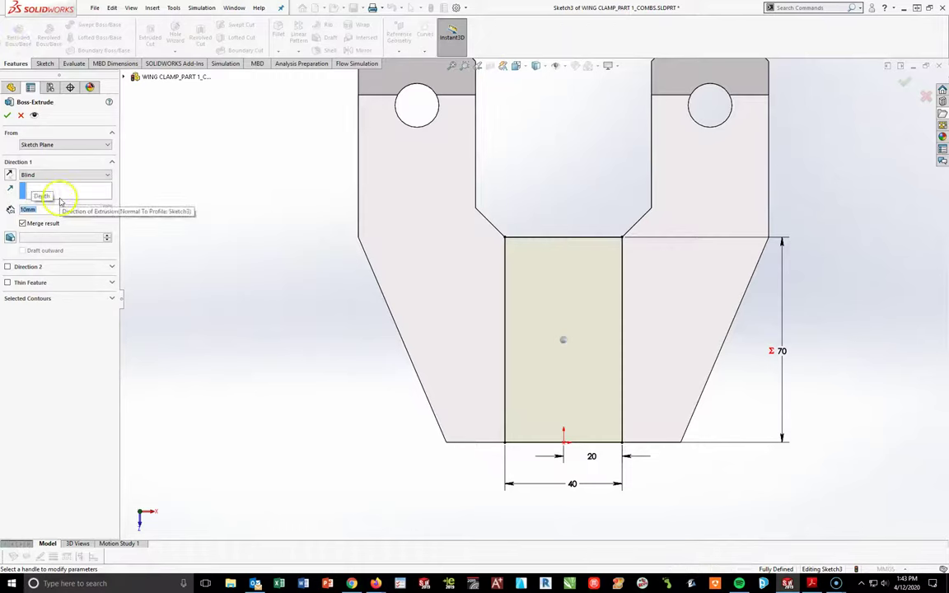
pyautogui.press('Return')
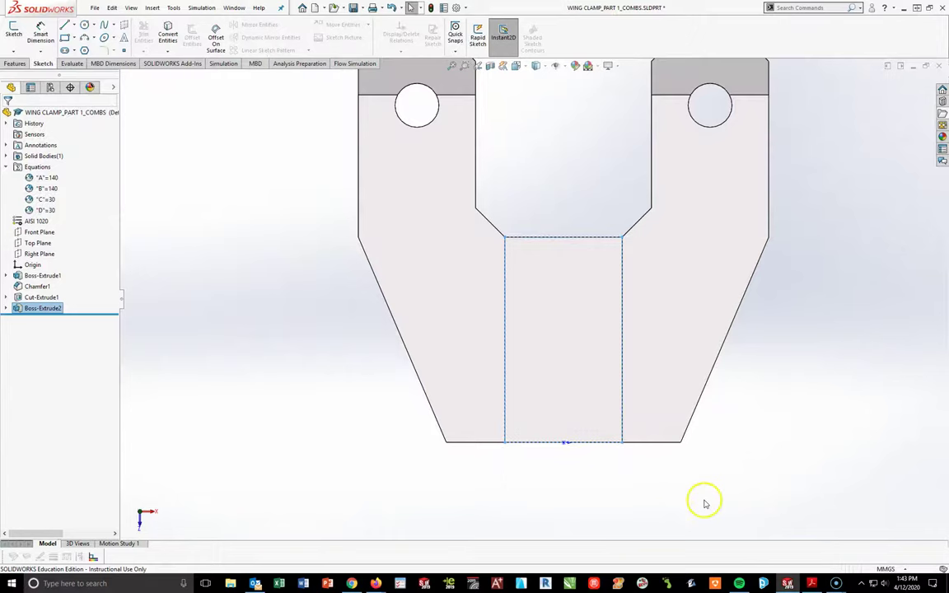
pyautogui.press('space')
pyautogui.click(765, 499)
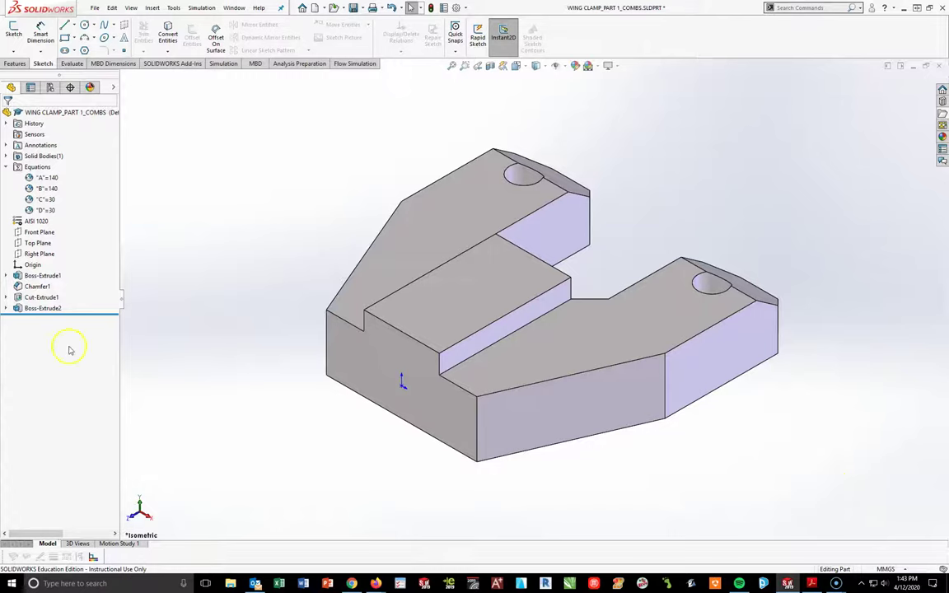
# Check the WING_CLAMP.PDF drawing for the raised block's end slopes and start a sketch on the Right Plane, viewed square-on.
pyautogui.click(39, 255)
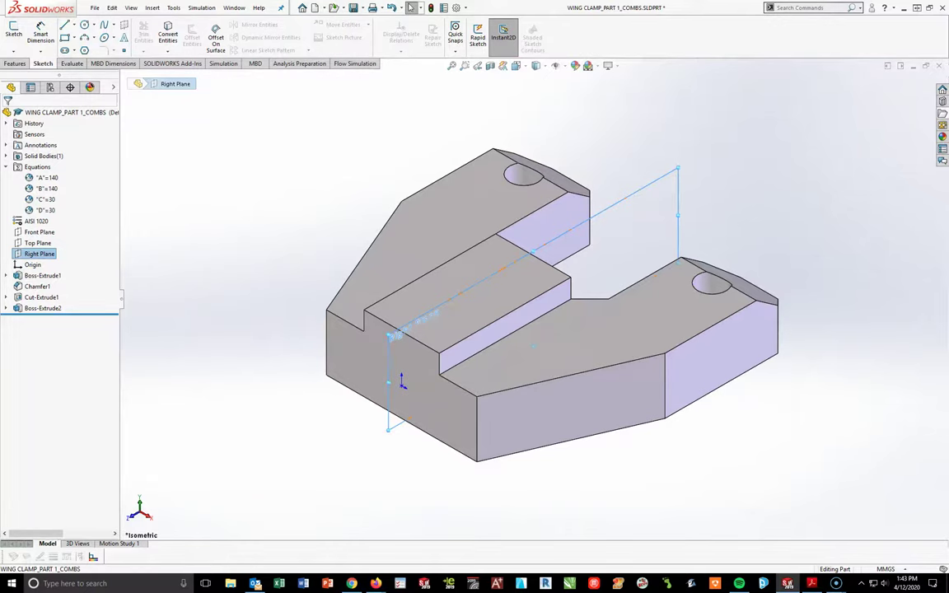
pyautogui.hotkey('alt', 'Tab')
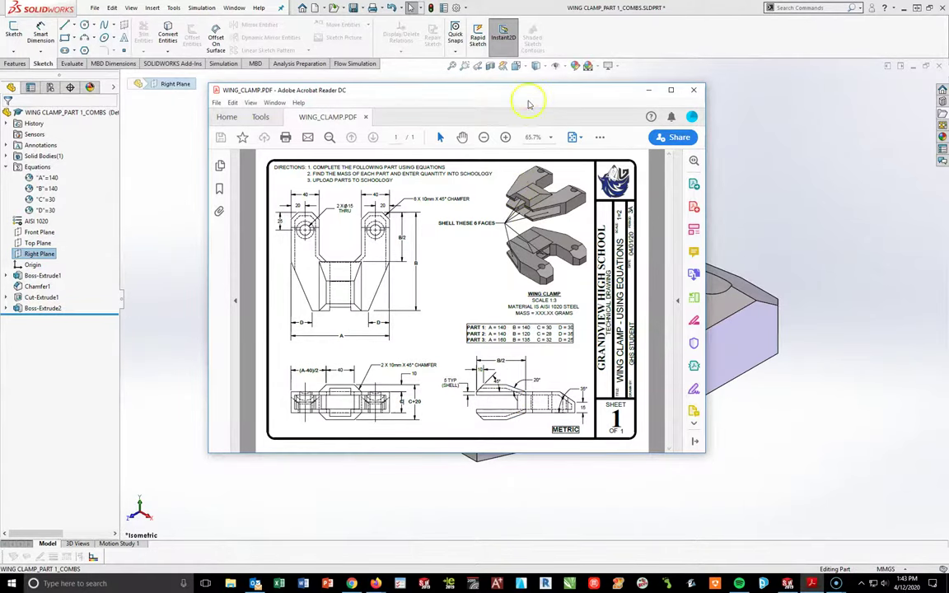
pyautogui.press('super+Down')
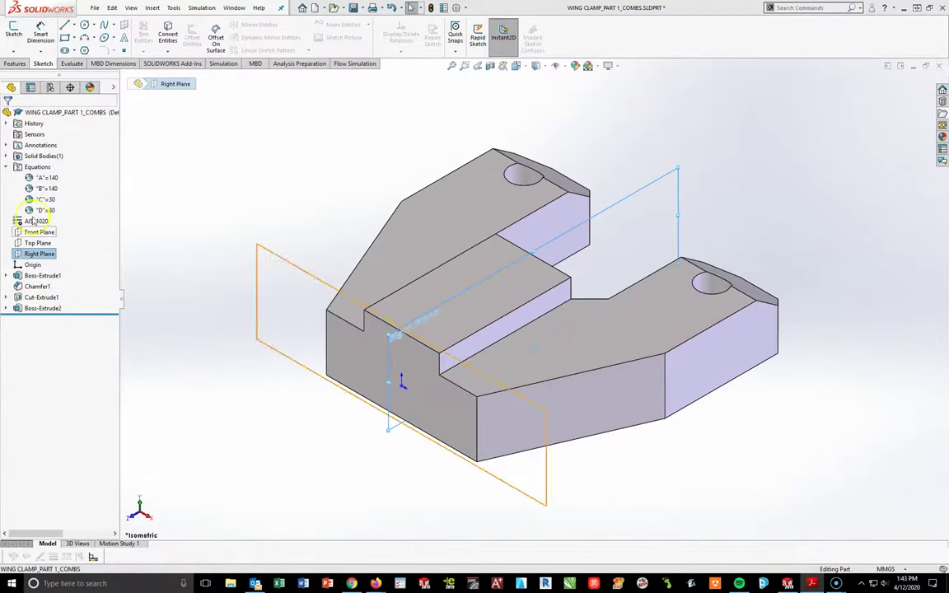
pyautogui.click(13, 31)
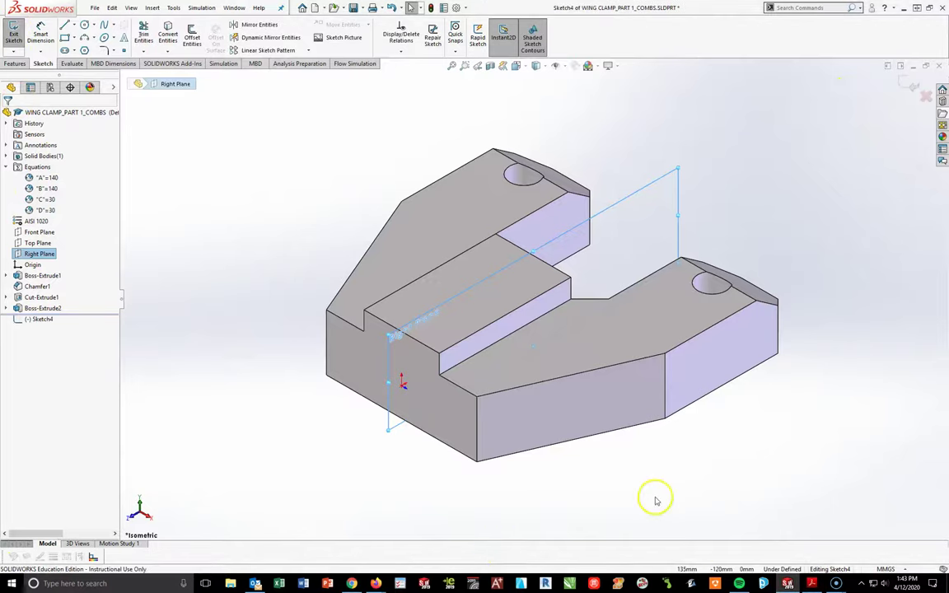
pyautogui.press('space')
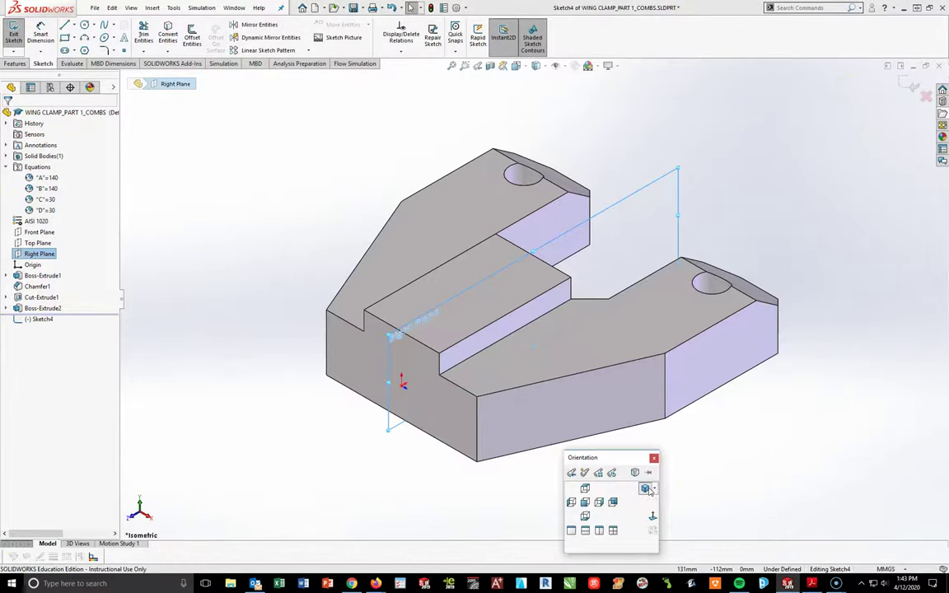
pyautogui.click(647, 492)
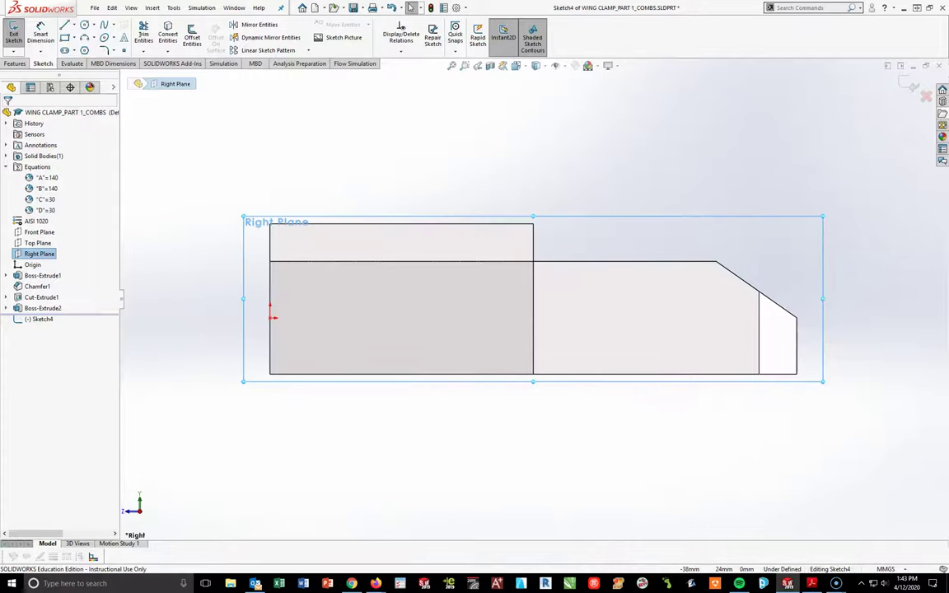
# Sketch a closed triangle over the raised block's upper corner at the base end, about 10.5 mm along its top edge.
pyautogui.click(65, 24)
pyautogui.scroll(-4, 293, 249)
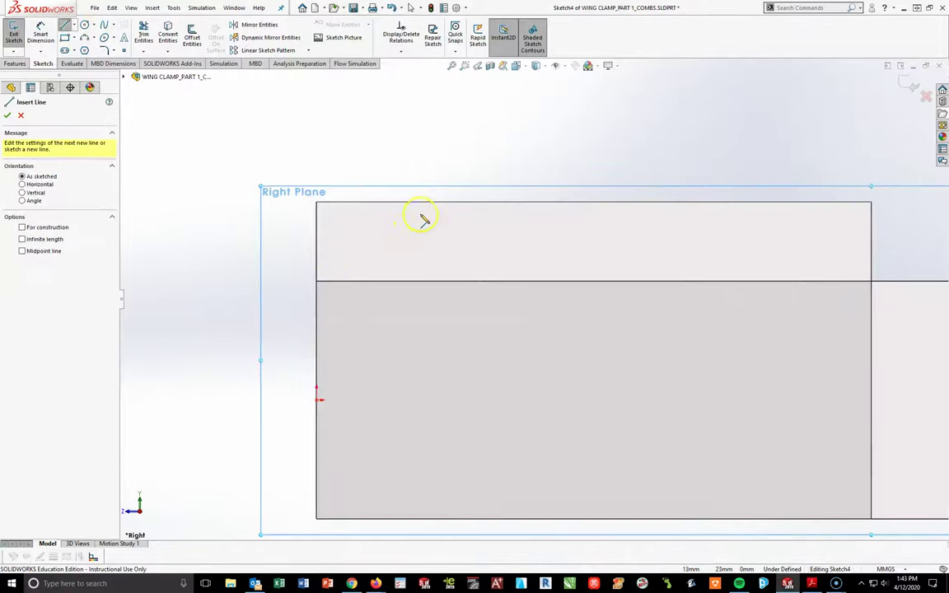
pyautogui.click(400, 201)
pyautogui.click(316, 281)
pyautogui.click(318, 203)
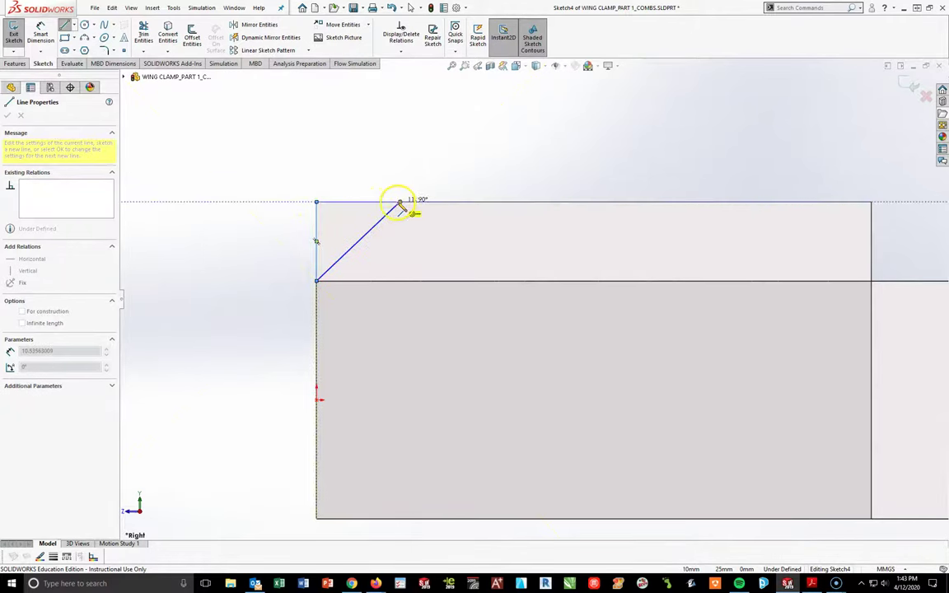
pyautogui.click(400, 203)
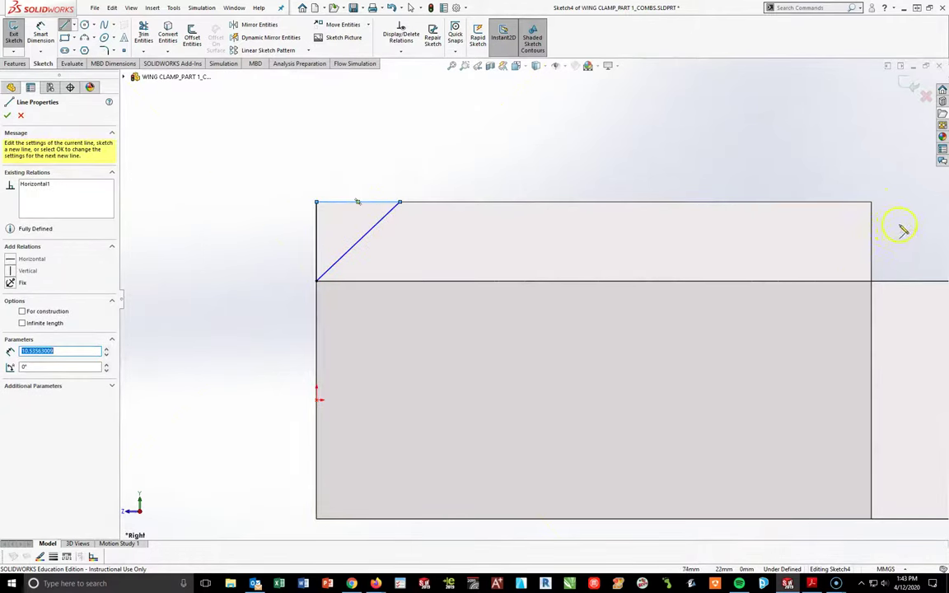
# Sketch a second closed triangle over the raised block's upper corner at the arm end, about 25.4 mm along its top edge.
pyautogui.click(871, 281)
pyautogui.click(669, 203)
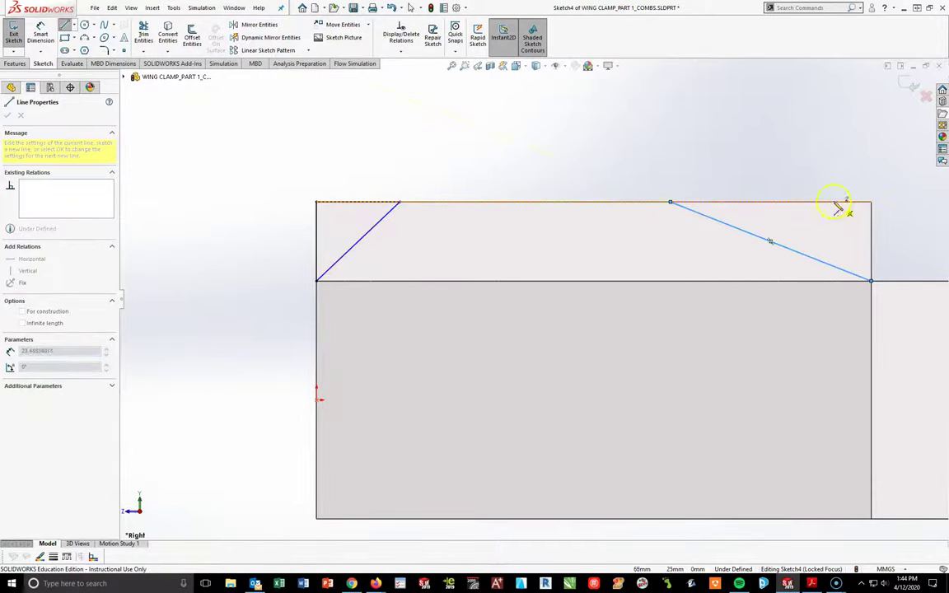
pyautogui.click(871, 202)
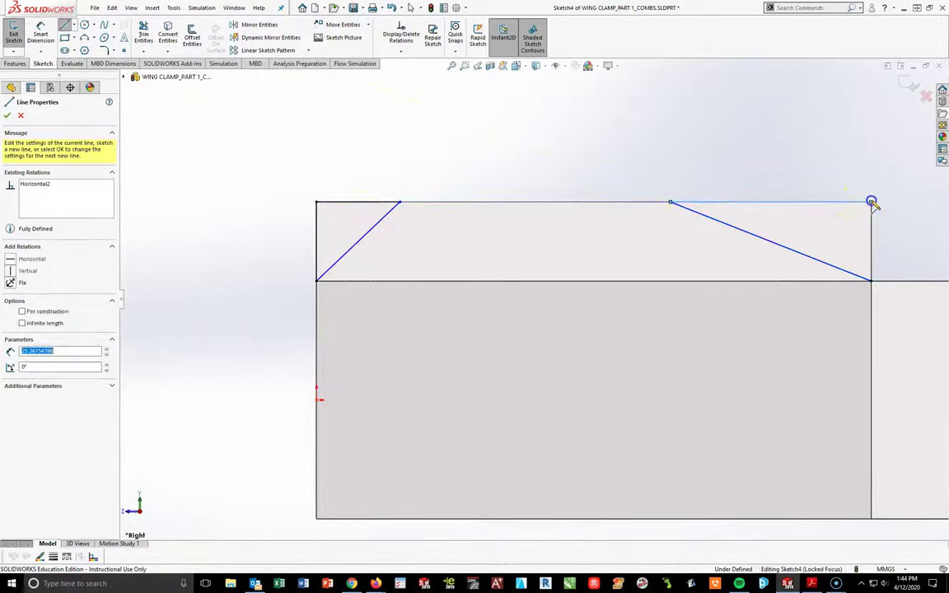
pyautogui.click(871, 281)
pyautogui.press('Escape')
pyautogui.press('Escape')
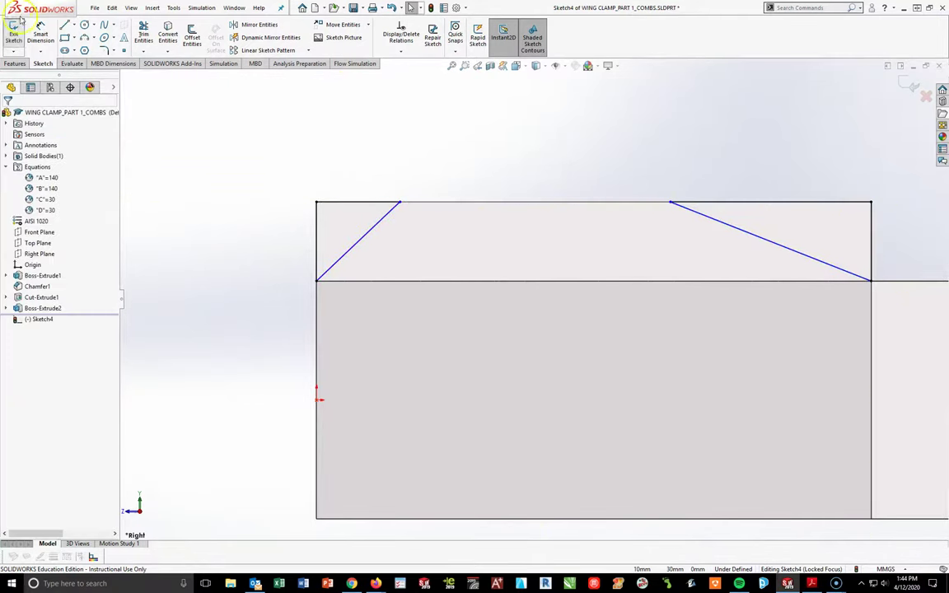
# Dimension the top side of the base-end triangle as 10 mm.
pyautogui.click(39, 35)
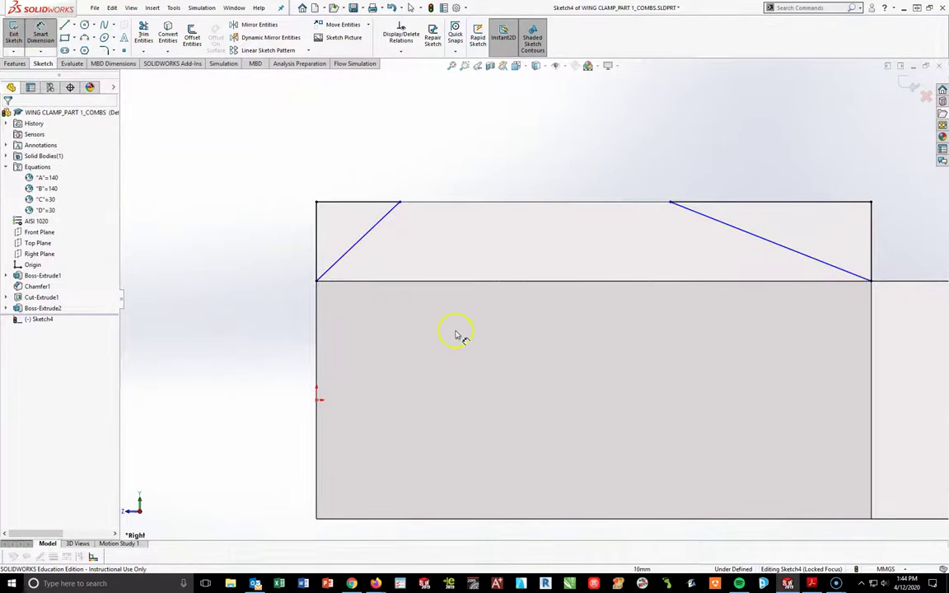
pyautogui.click(356, 203)
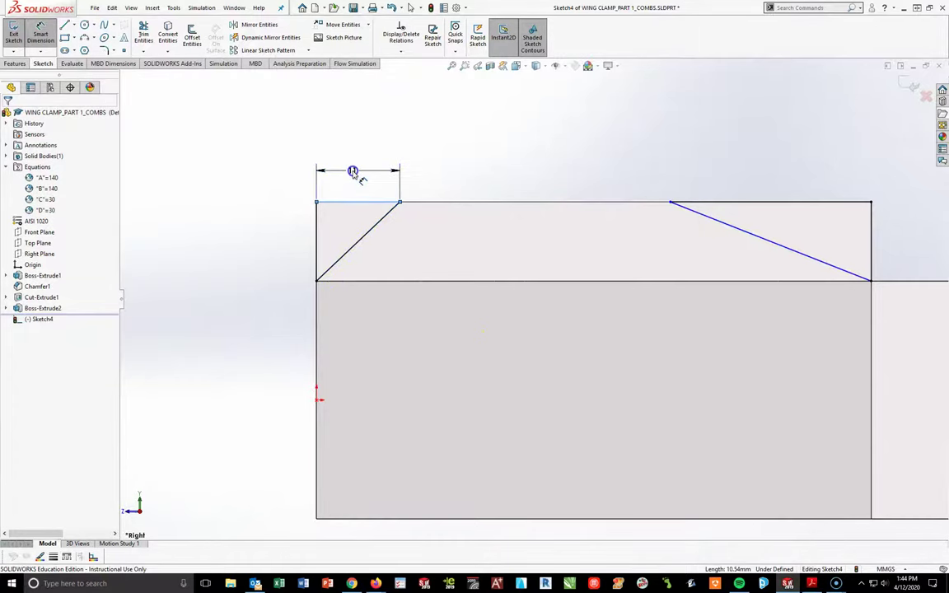
pyautogui.click(352, 170)
pyautogui.write('10')
pyautogui.press('Return')
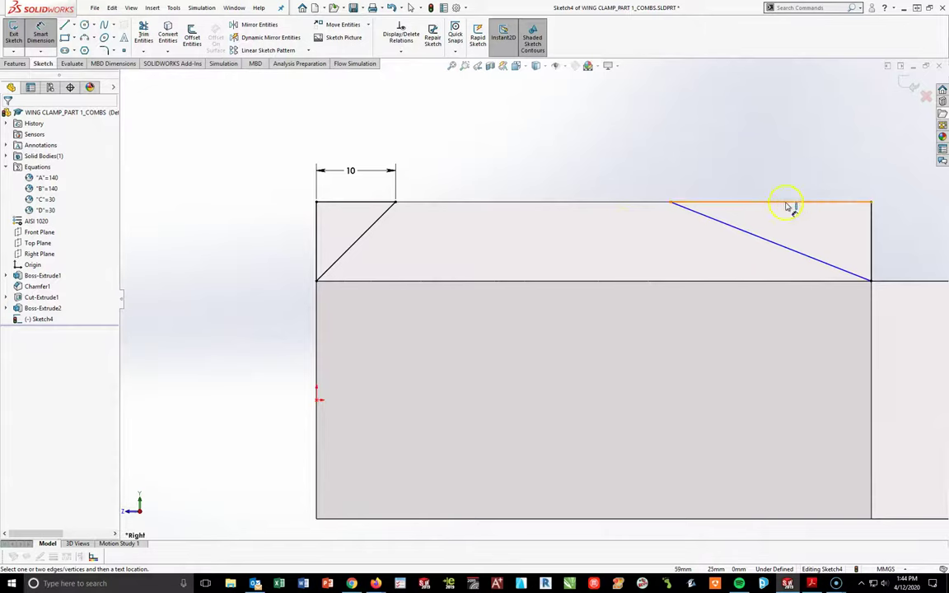
# Dimension the angle between the arm-end triangle's sloped line and the raised block's base line as 20°.
pyautogui.click(756, 239)
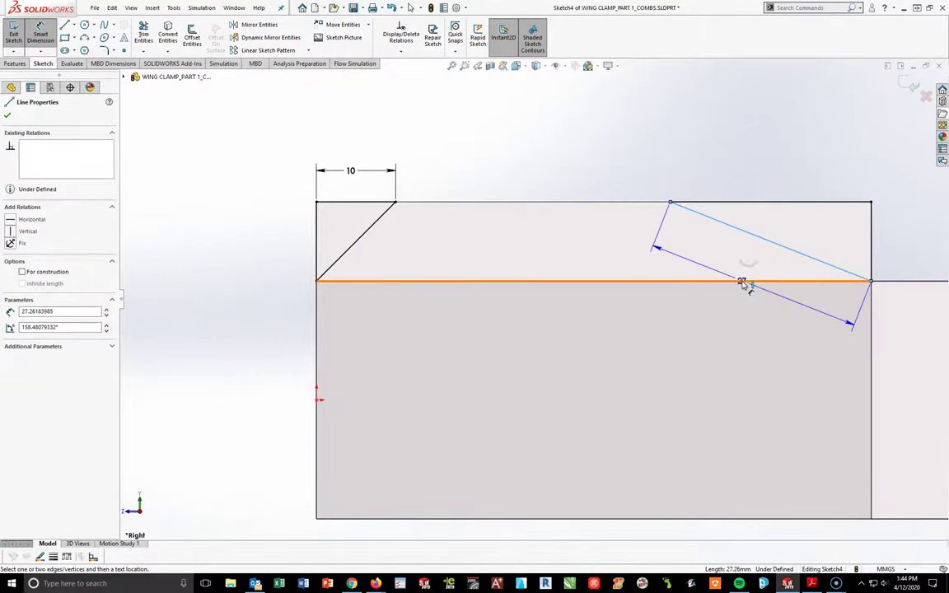
pyautogui.click(746, 280)
pyautogui.click(555, 231)
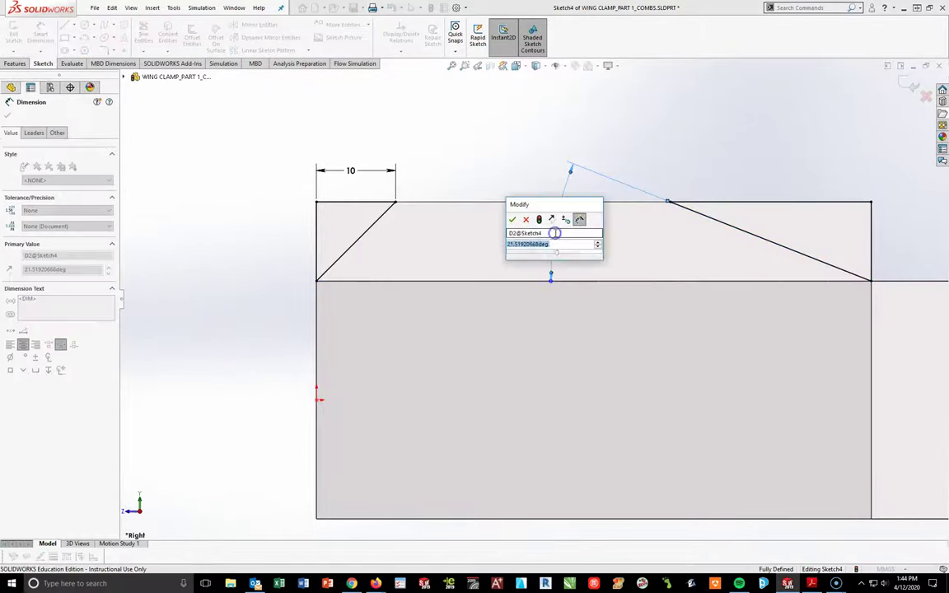
pyautogui.write('20')
pyautogui.press('Return')
pyautogui.click(529, 160)
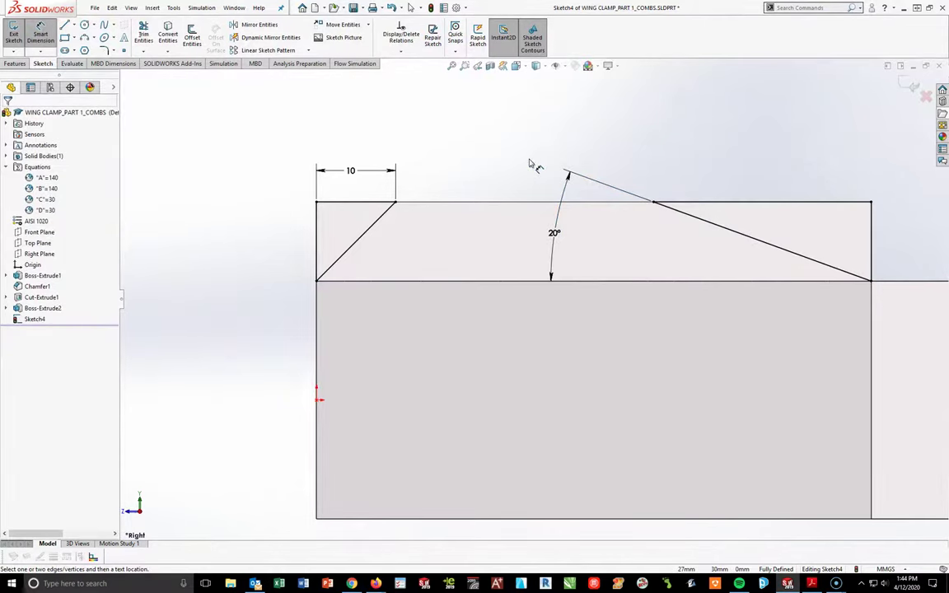
# Cut both triangles out of the raised block with an Extruded Cut set to Through All - Both.
pyautogui.moveTo(610, 248)
pyautogui.mouseDown(button='middle')
pyautogui.moveTo(566, 274)
pyautogui.moveTo(566, 288)
pyautogui.moveTo(545, 305)
pyautogui.mouseUp(button='middle')
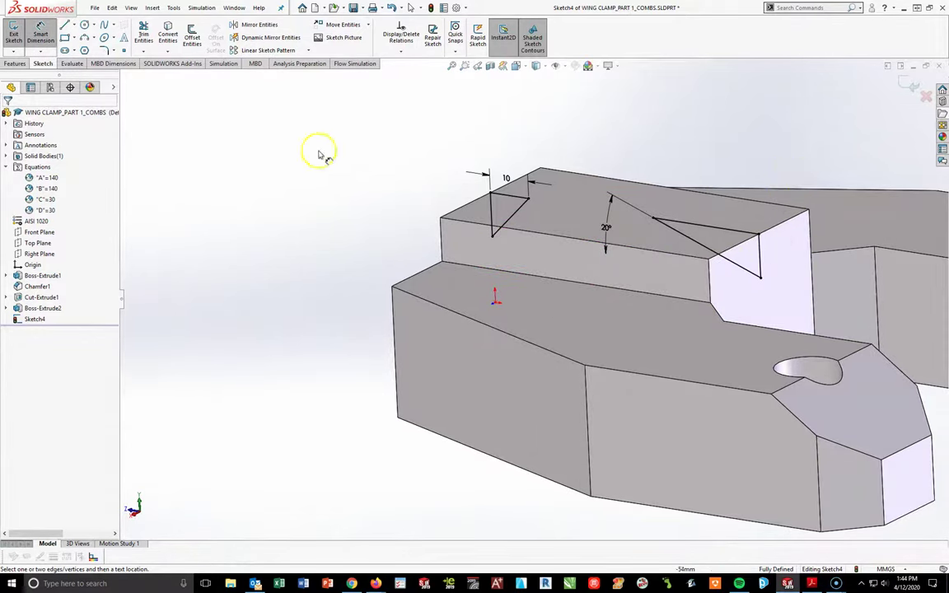
pyautogui.click(14, 63)
pyautogui.click(151, 40)
pyautogui.click(30, 174)
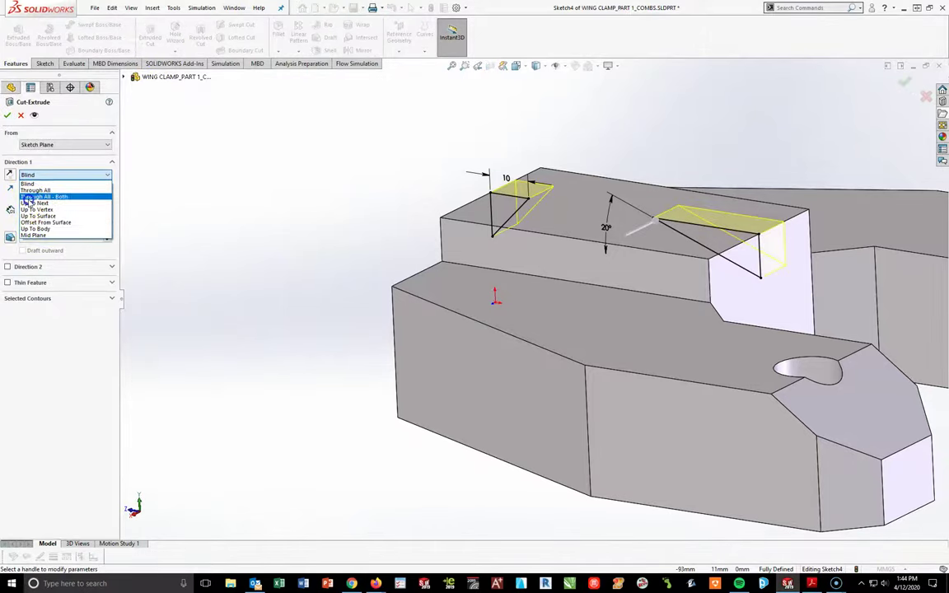
pyautogui.click(24, 197)
pyautogui.click(7, 115)
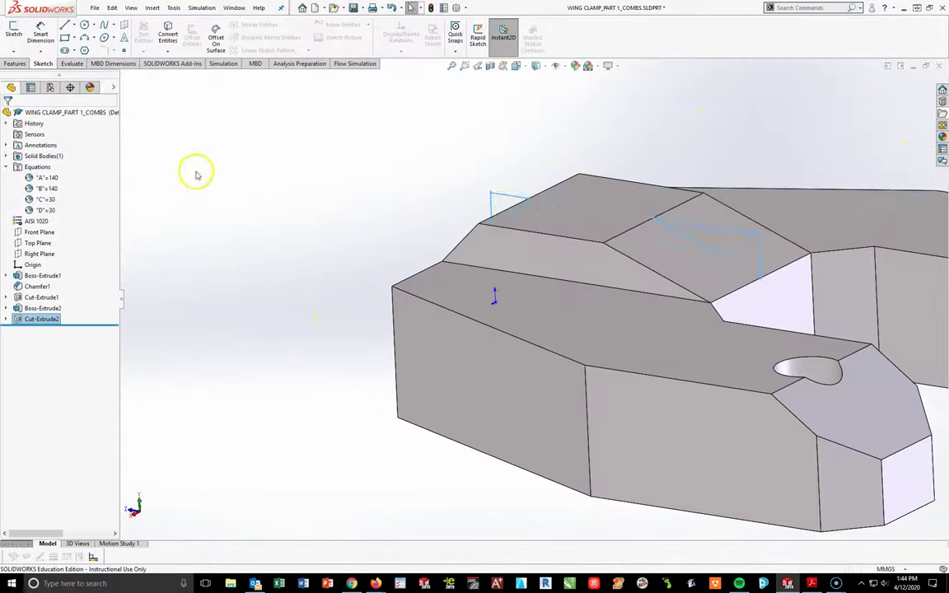
# Chamfer the two long base edges of the raised block, where it meets the clamp's top face, with 10 mm at 45°.
pyautogui.press('s')
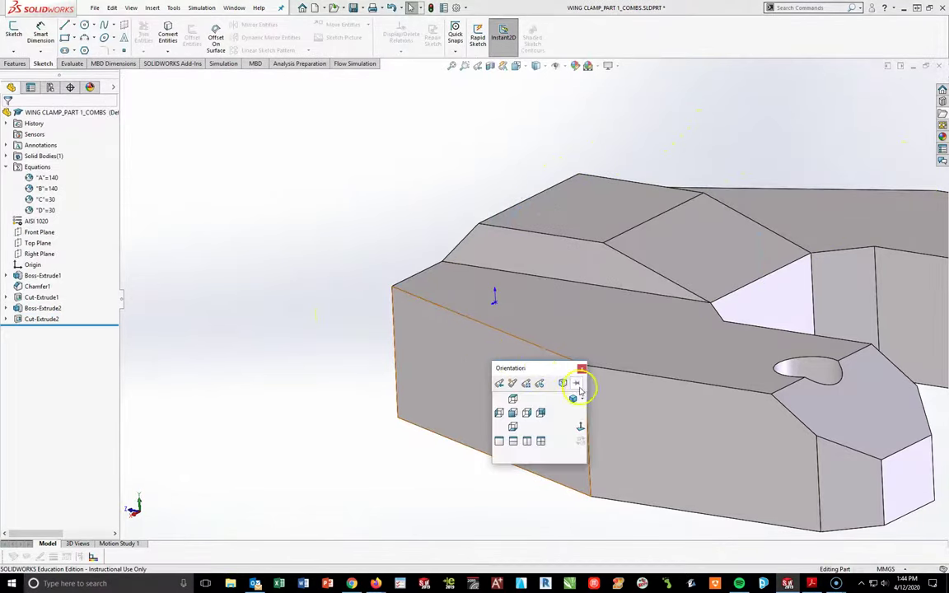
pyautogui.moveTo(572, 397); pyautogui.dragTo(565, 434, button='middle')
pyautogui.hotkey('ctrl', '7')
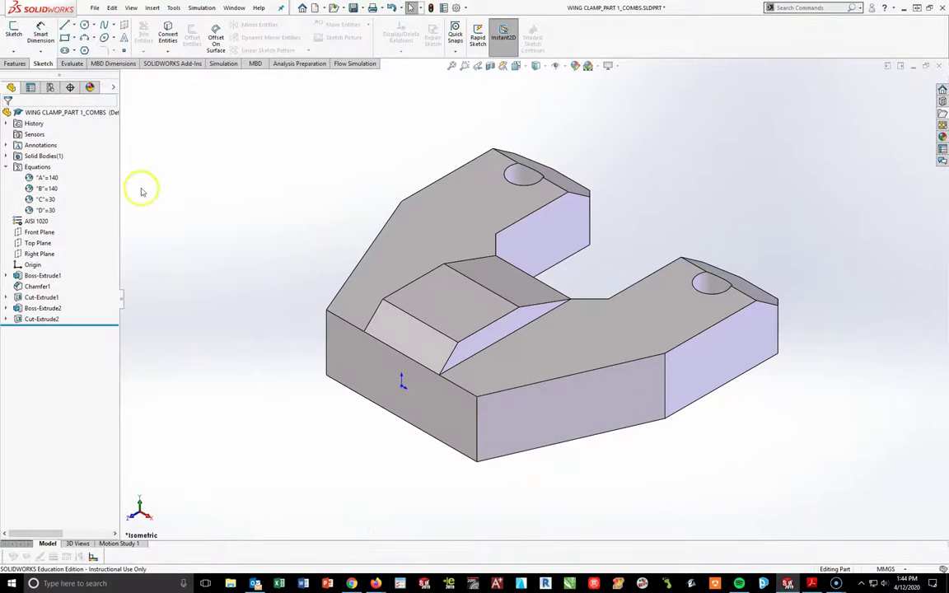
pyautogui.click(7, 64)
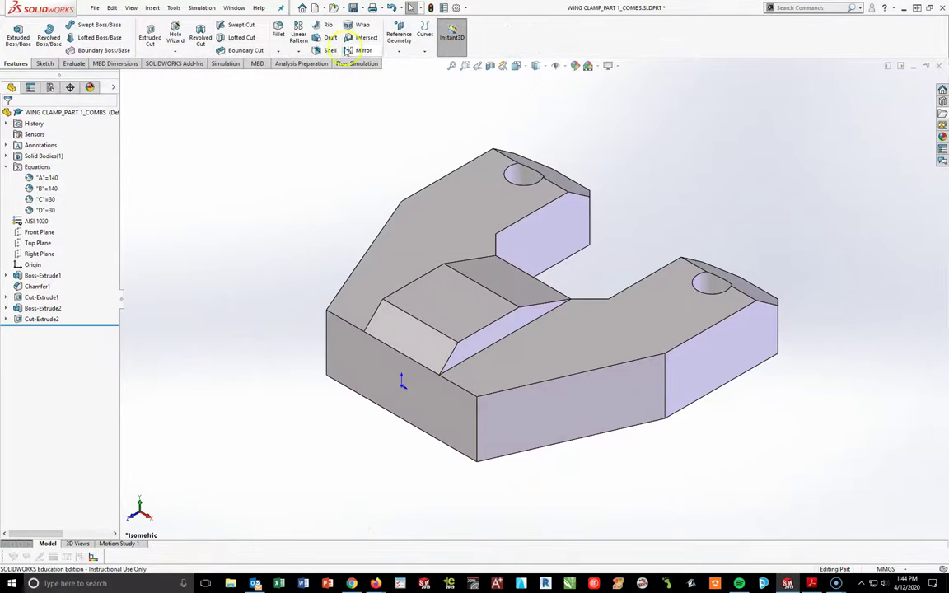
pyautogui.click(280, 52)
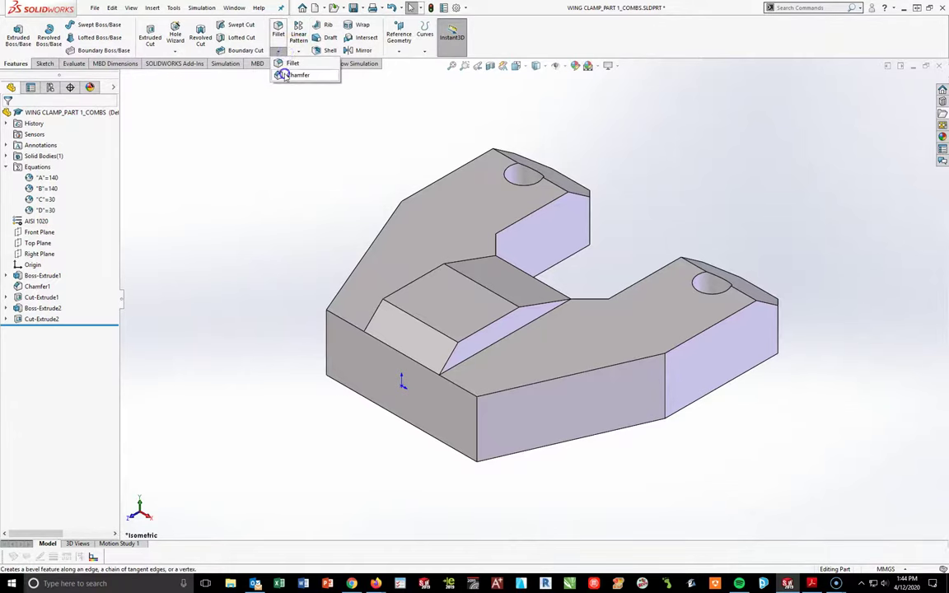
pyautogui.click(295, 77)
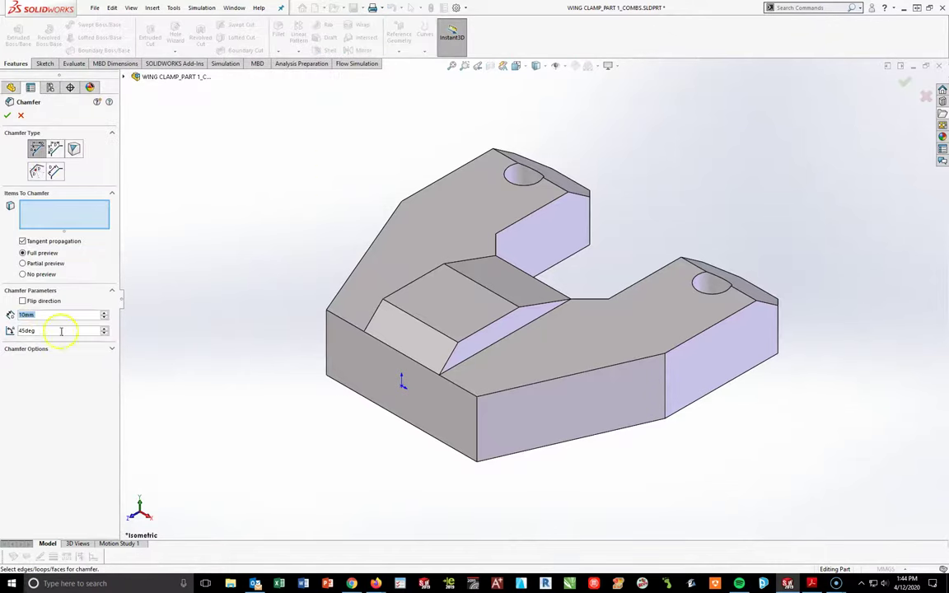
pyautogui.click(495, 346)
pyautogui.moveTo(360, 398); pyautogui.dragTo(451, 474, button='middle')
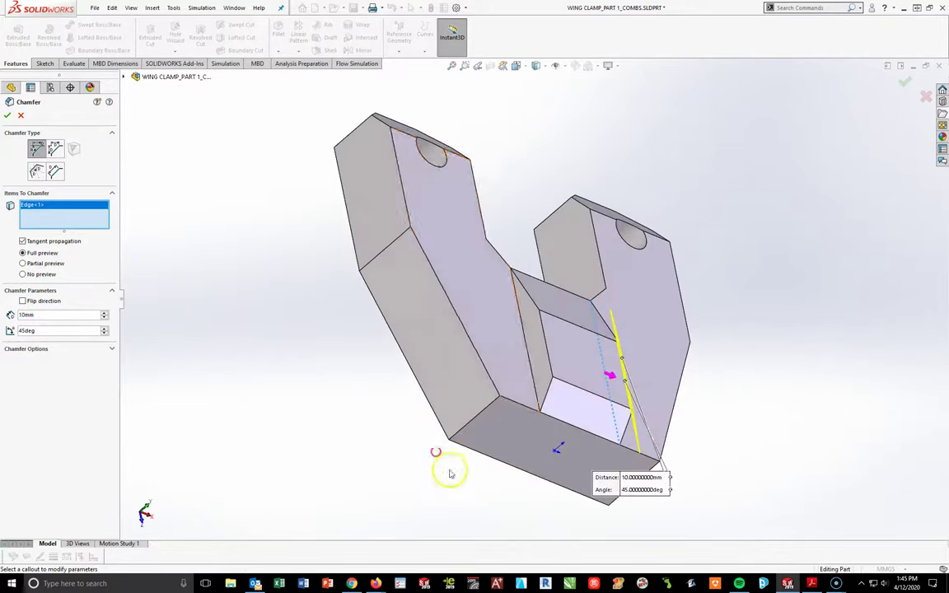
pyautogui.click(528, 356)
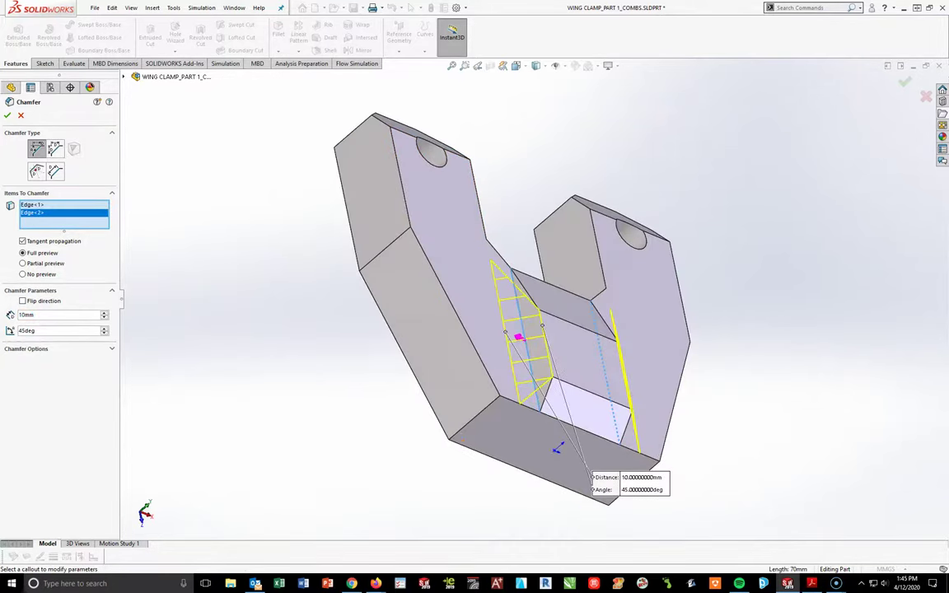
pyautogui.click(8, 115)
# Inspect the chamfered block, return to the isometric view and roll the model back to just before the block's chamfer.
pyautogui.moveTo(314, 371); pyautogui.dragTo(318, 415, button='middle')
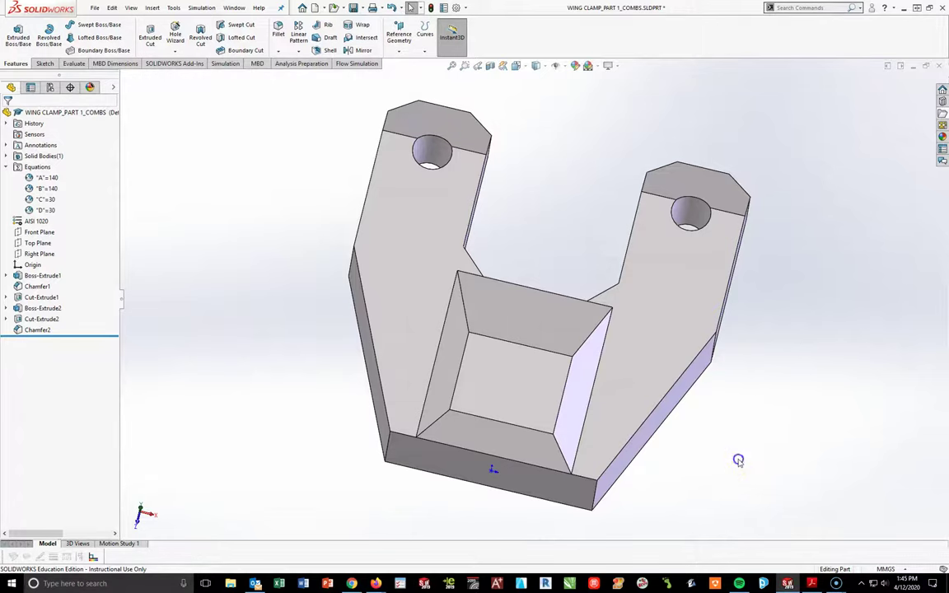
pyautogui.press('space')
pyautogui.click(823, 498)
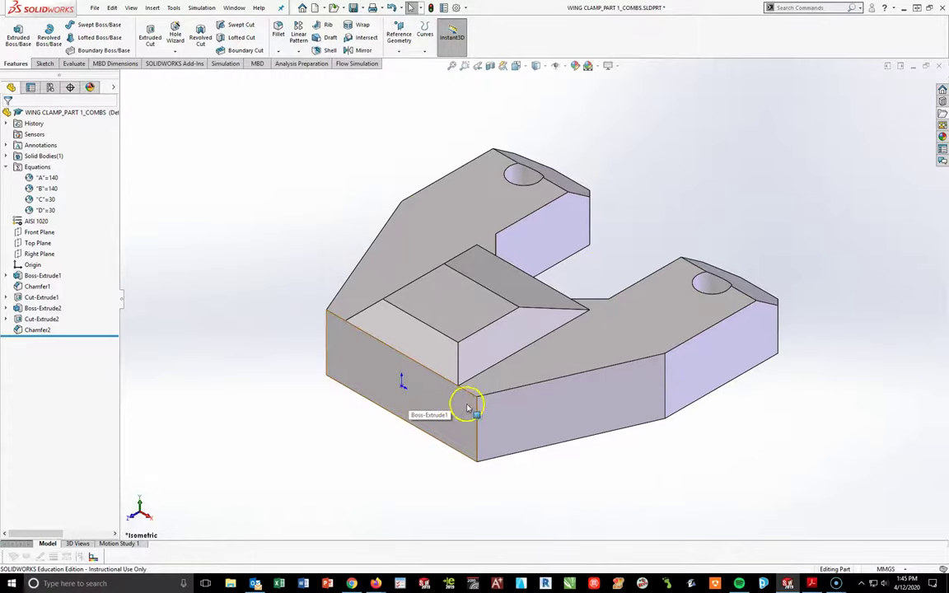
pyautogui.moveTo(89, 341); pyautogui.dragTo(89, 326)
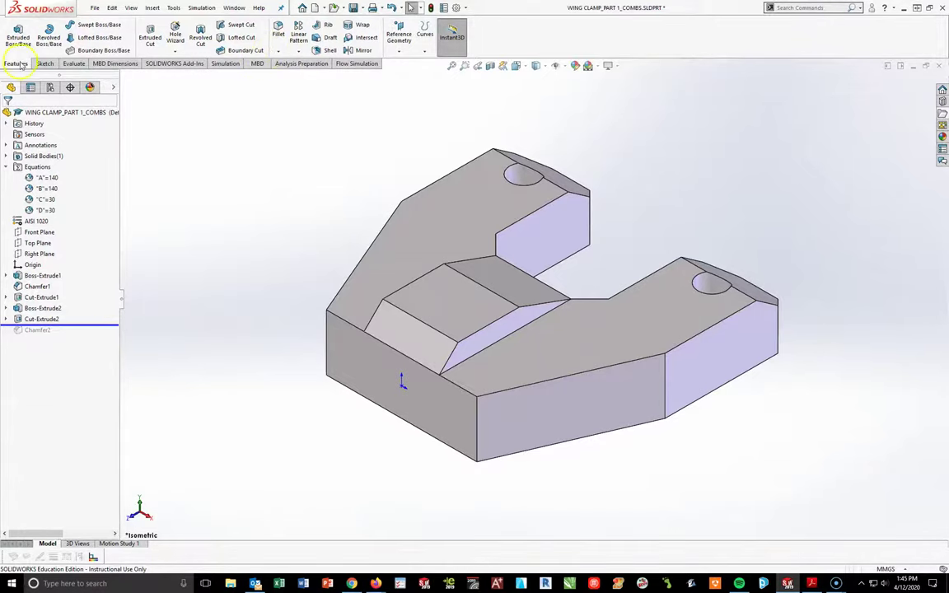
# Mirror the raised block's extrusion (Boss-Extrude2) about the Top Plane to the clamp's underside.
pyautogui.click(349, 51)
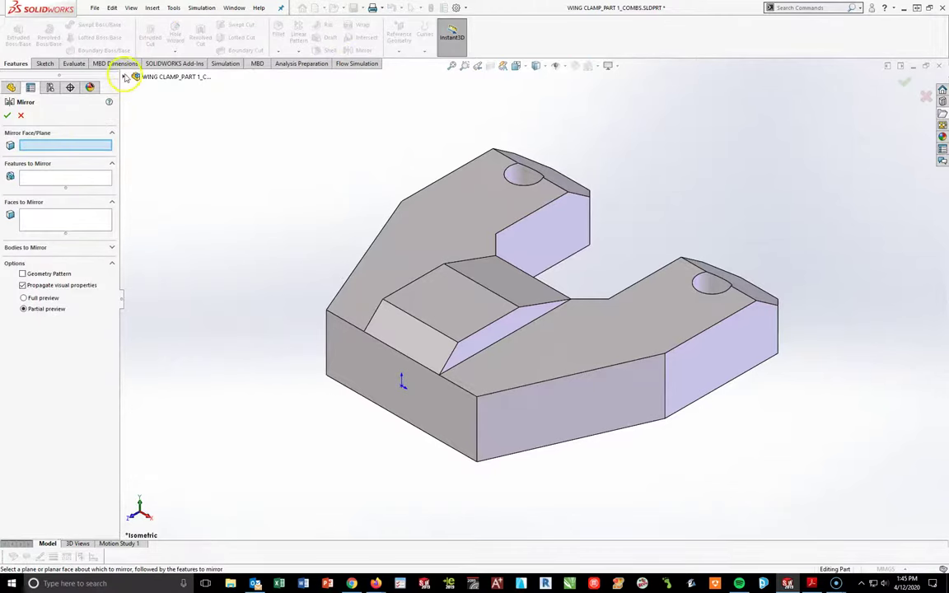
pyautogui.click(124, 77)
pyautogui.click(167, 164)
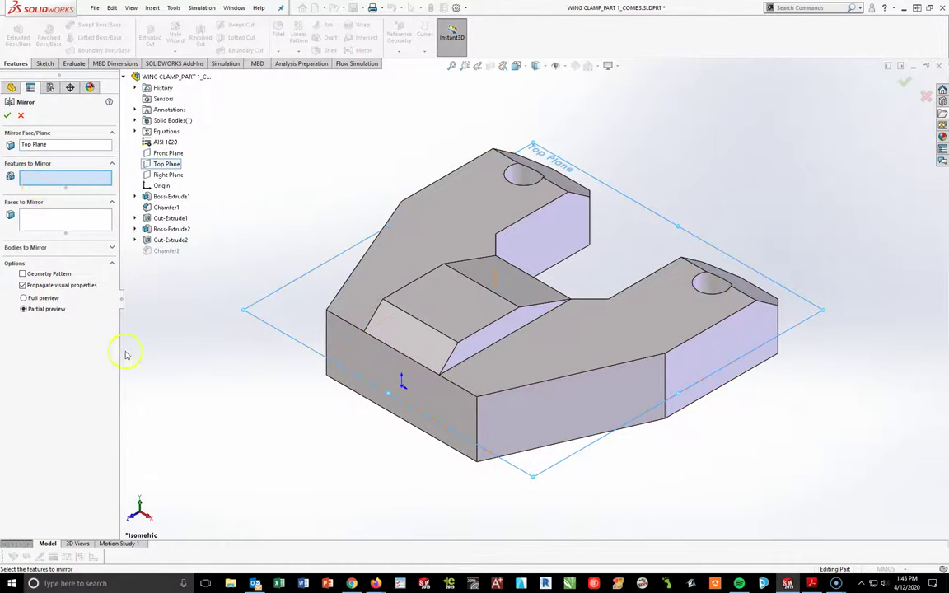
pyautogui.click(173, 230)
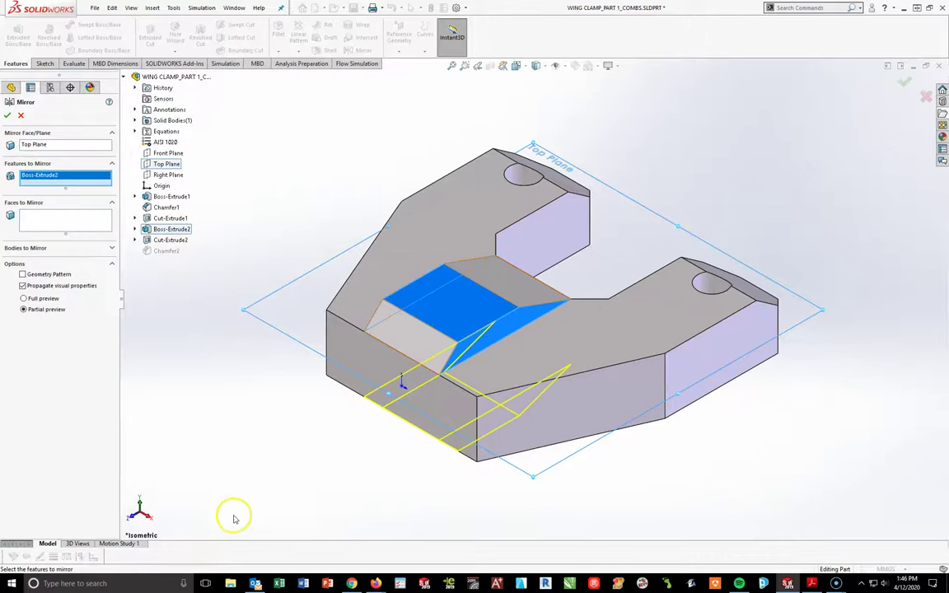
pyautogui.click(8, 116)
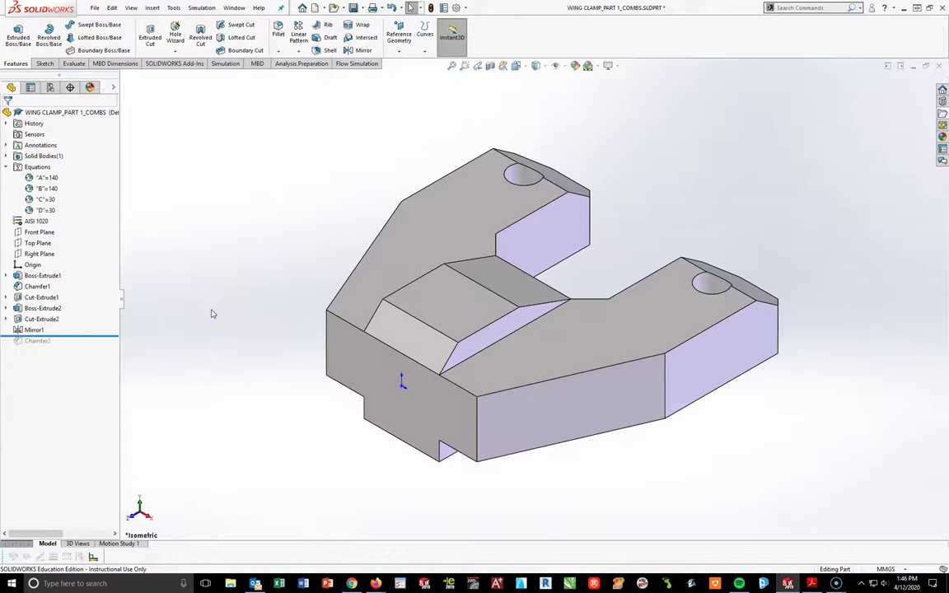
# Edit the Top Plane mirror to also include Cut-Extrude2, inspect the underside block and return to the isometric view.
pyautogui.moveTo(307, 447); pyautogui.dragTo(308, 463, button='middle')
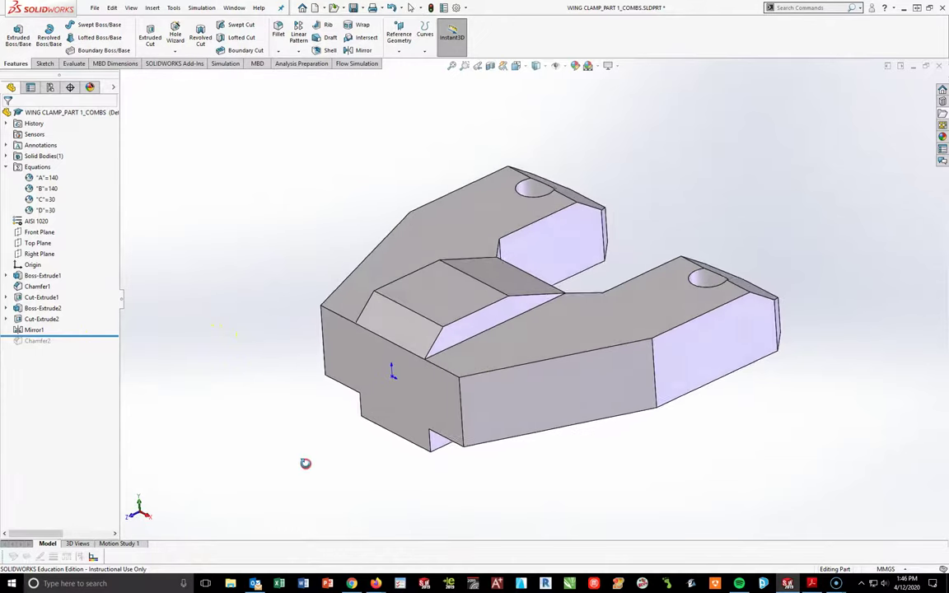
pyautogui.click(36, 331)
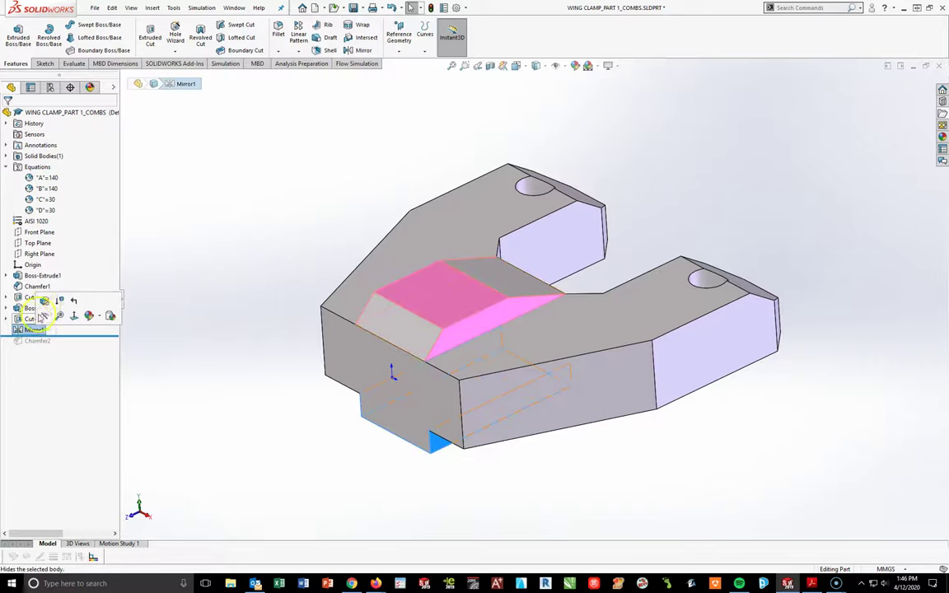
pyautogui.click(45, 301)
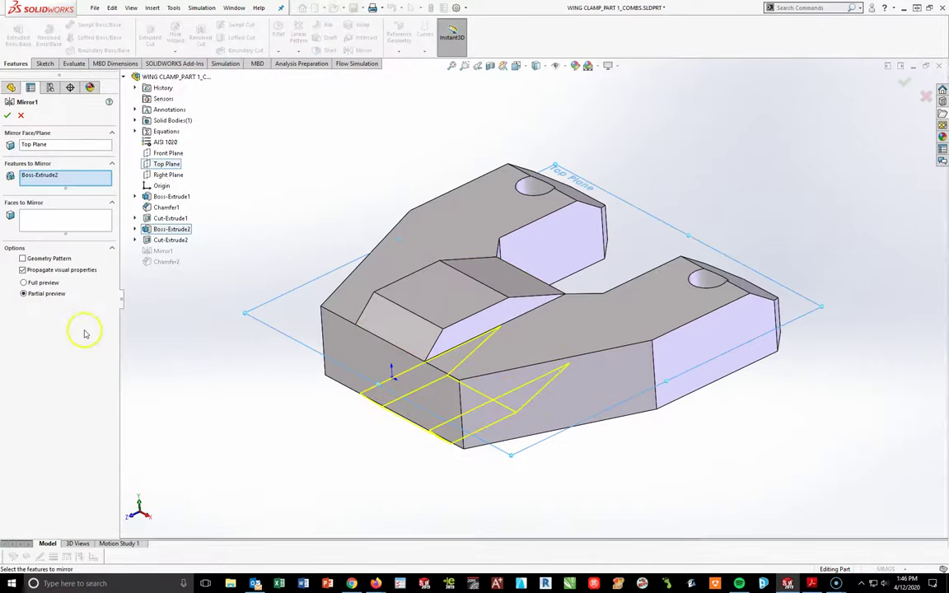
pyautogui.click(169, 240)
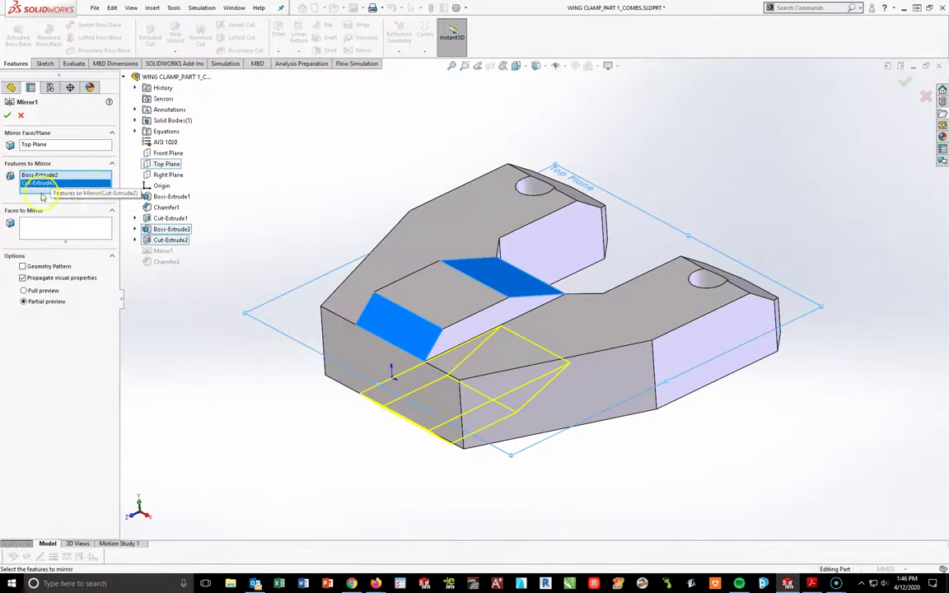
pyautogui.click(7, 116)
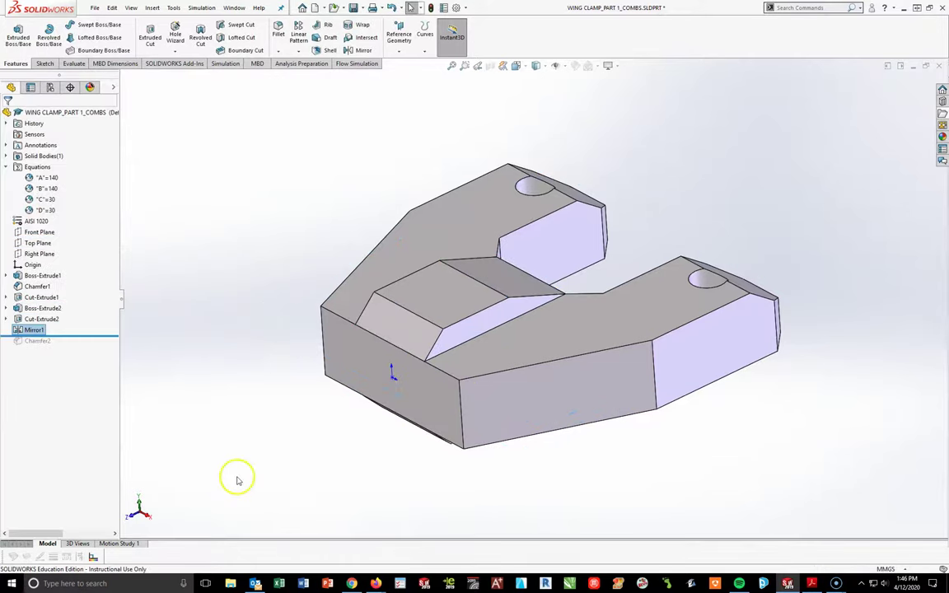
pyautogui.moveTo(307, 485)
pyautogui.mouseDown(button='middle')
pyautogui.moveTo(290, 343)
pyautogui.moveTo(309, 464)
pyautogui.mouseUp(button='middle')
pyautogui.press('space')
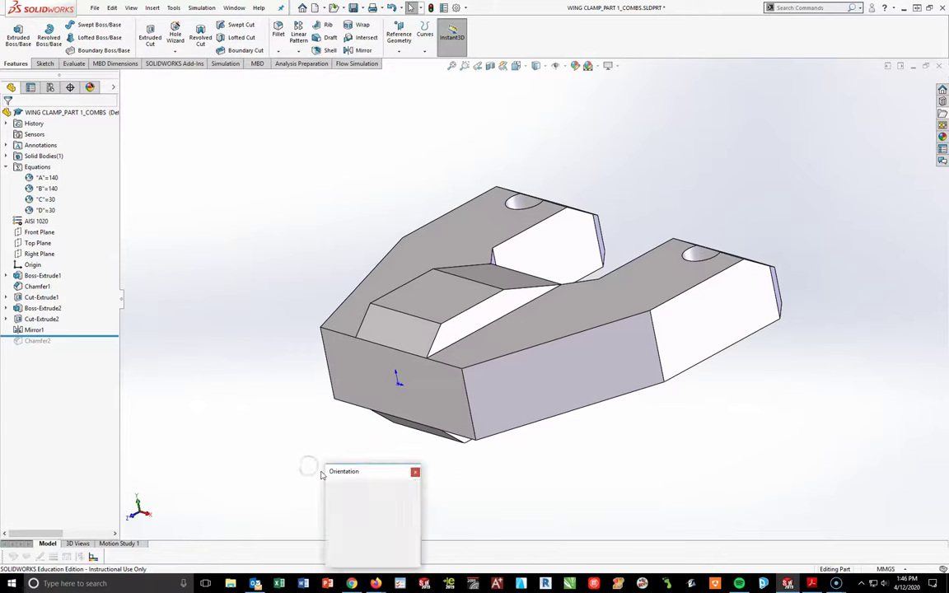
pyautogui.click(406, 503)
# Start a Shell, check its requirements in the wing clamp PDF drawing, and select the clamp's flat end face and both slanted outer side faces for removal.
pyautogui.click(324, 51)
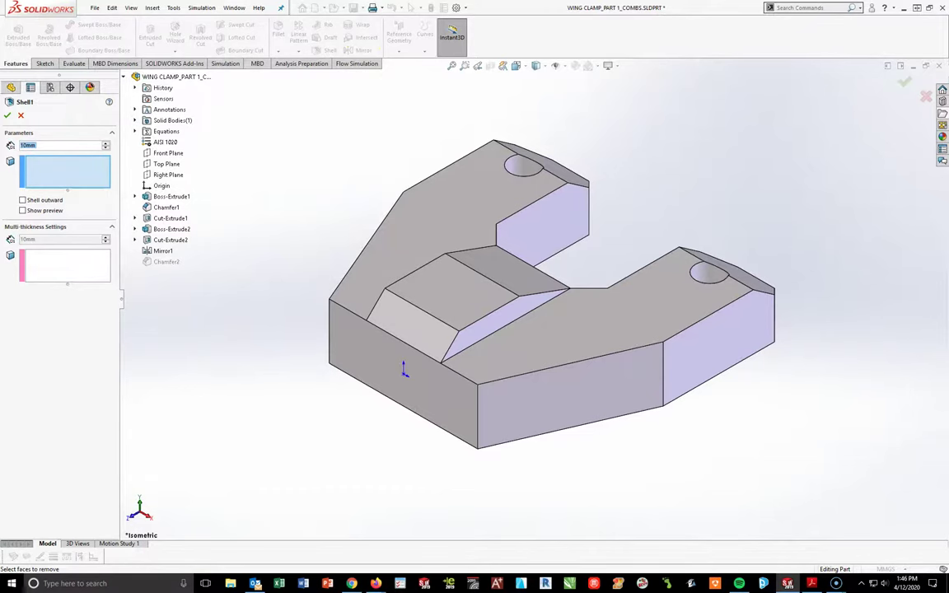
pyautogui.click(811, 583)
pyautogui.click(722, 115)
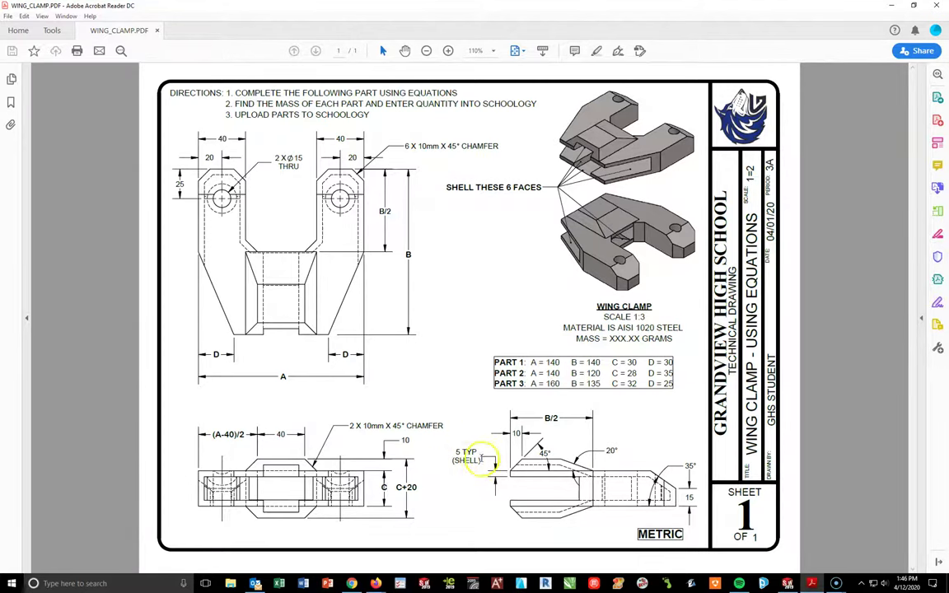
pyautogui.press('super+Down')
pyautogui.press('super+Down')
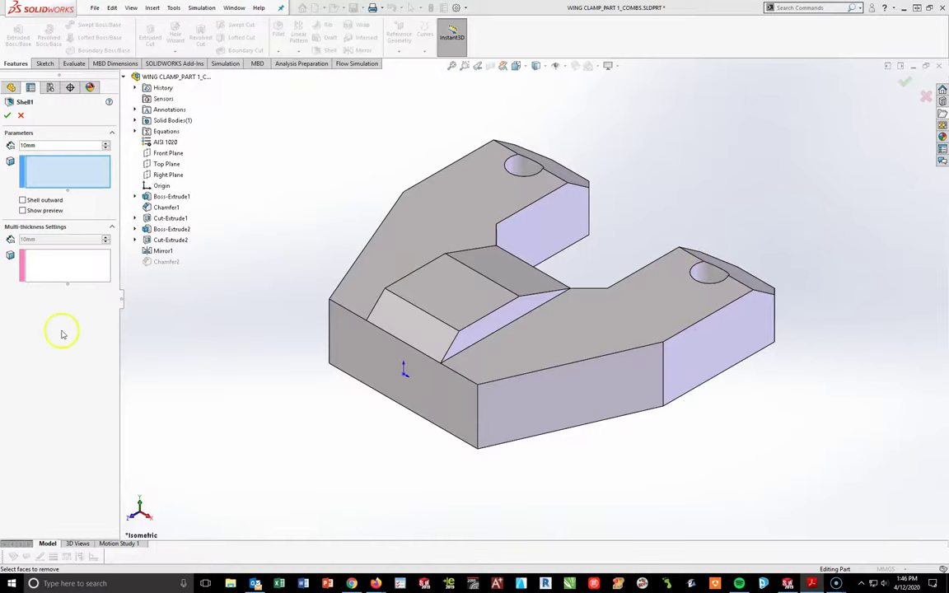
pyautogui.click(61, 169)
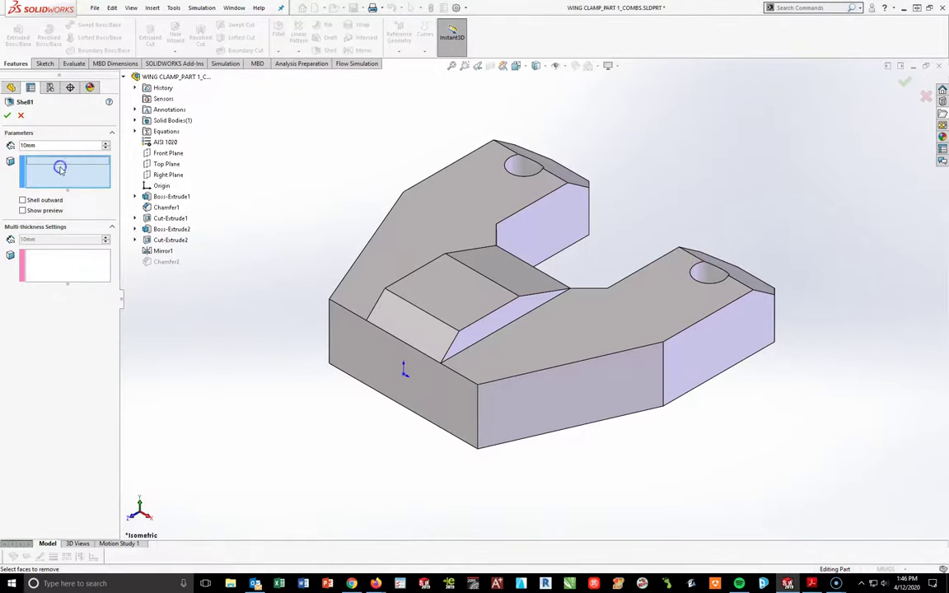
pyautogui.click(398, 375)
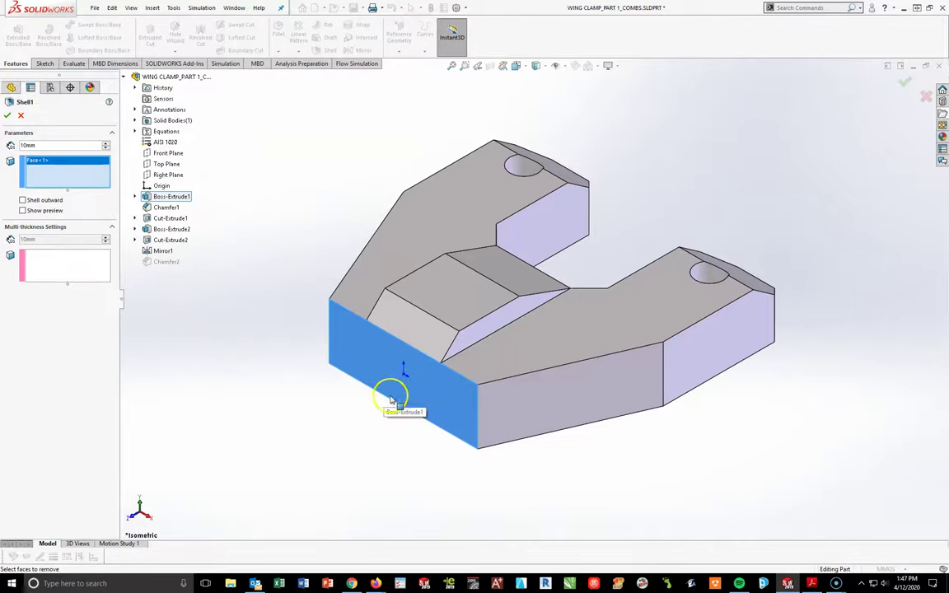
pyautogui.click(544, 398)
pyautogui.moveTo(353, 468); pyautogui.dragTo(375, 398, button='middle')
pyautogui.click(385, 320)
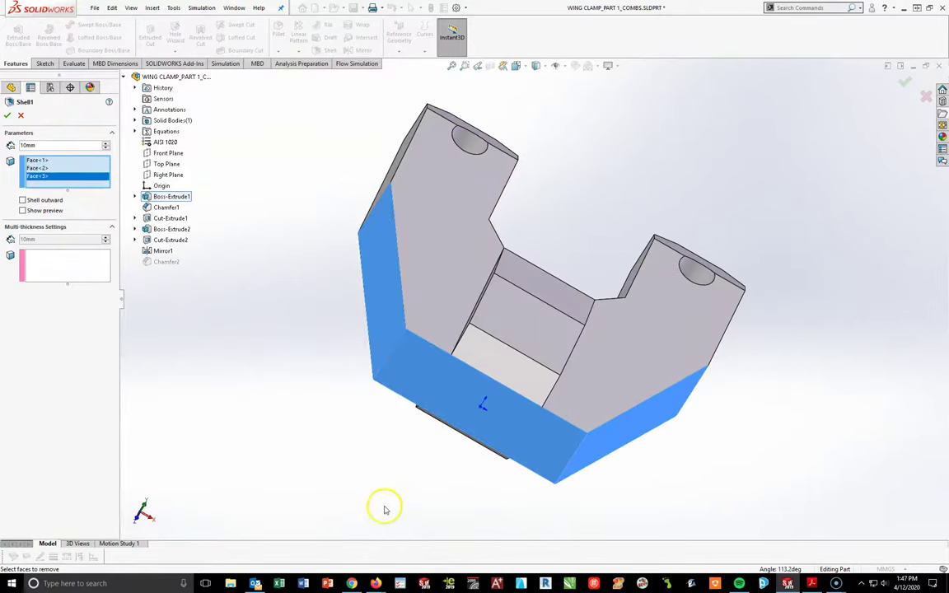
# Add the 45° end faces of both centre blocks and the inner face between the arms to the shell's removed faces.
pyautogui.click(502, 363)
pyautogui.moveTo(401, 462); pyautogui.dragTo(397, 326, button='middle')
pyautogui.click(461, 275)
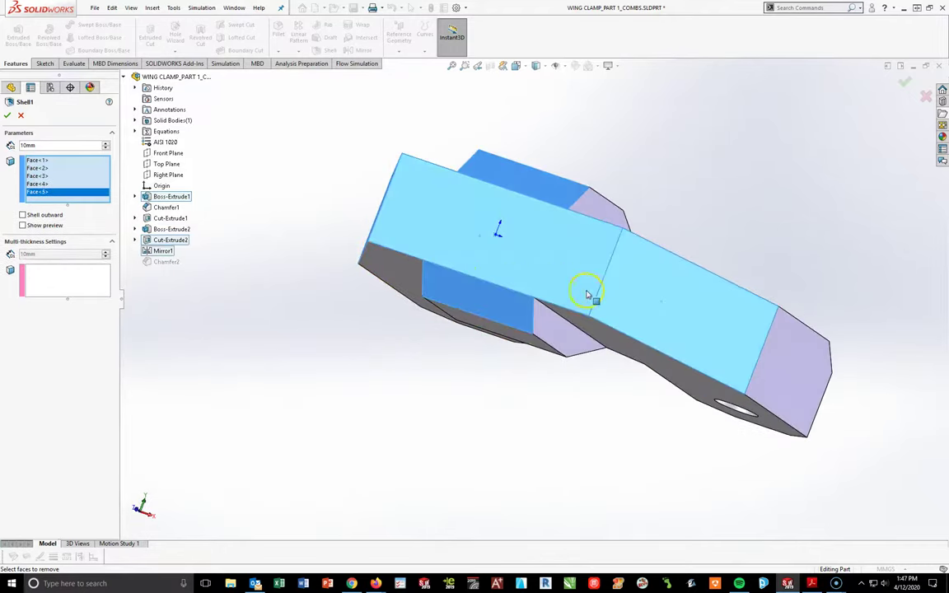
pyautogui.moveTo(671, 283); pyautogui.dragTo(617, 261, button='middle')
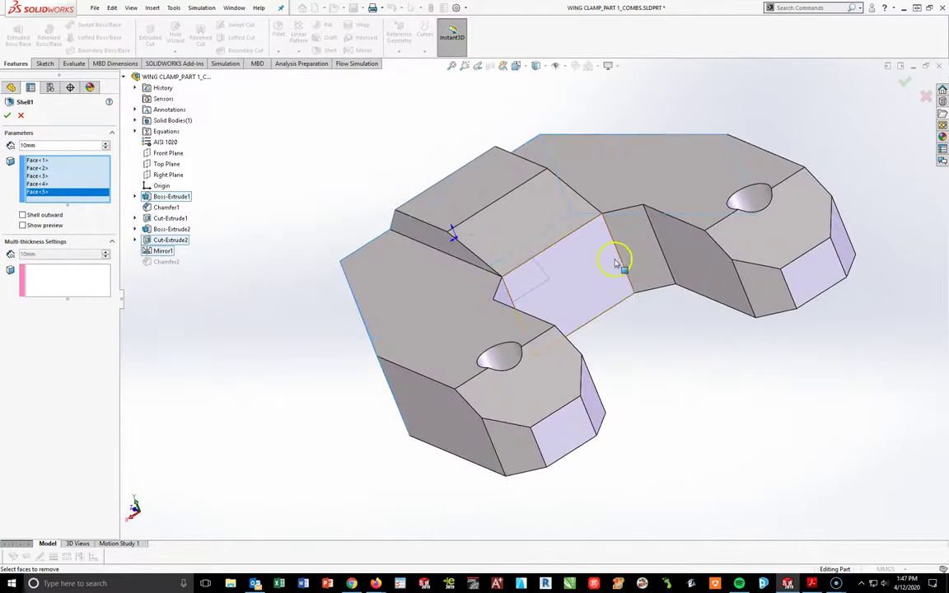
pyautogui.click(565, 283)
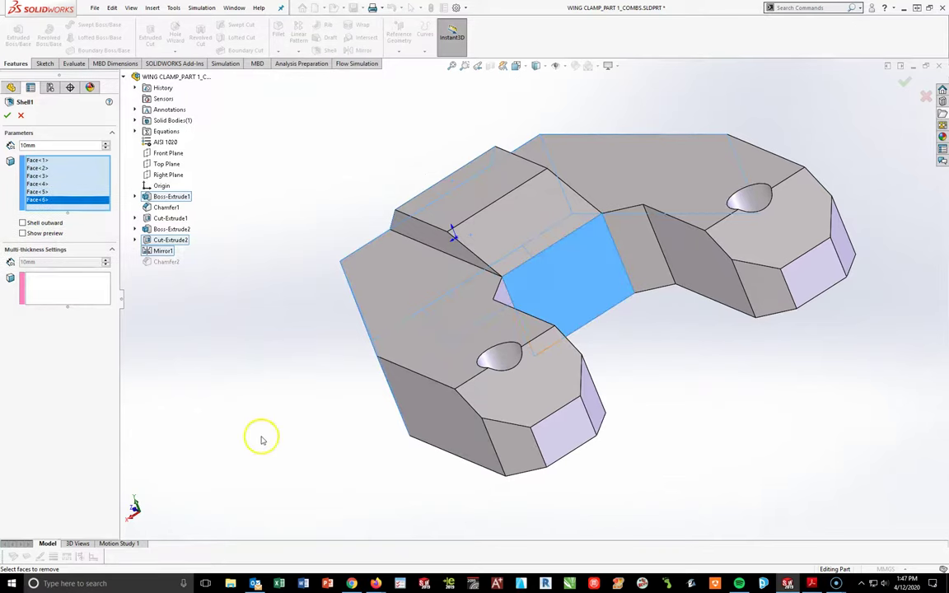
# Set the shell thickness to 5 mm, apply the shell, inspect the hollowed clamp and return to the isometric view.
pyautogui.doubleClick(59, 141)
pyautogui.write('5')
pyautogui.press('Return')
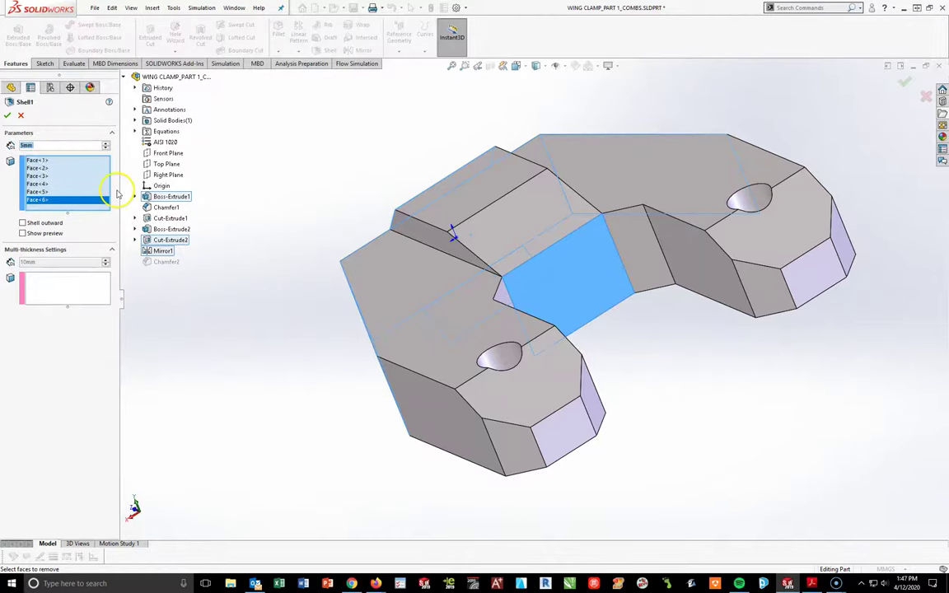
pyautogui.click(7, 115)
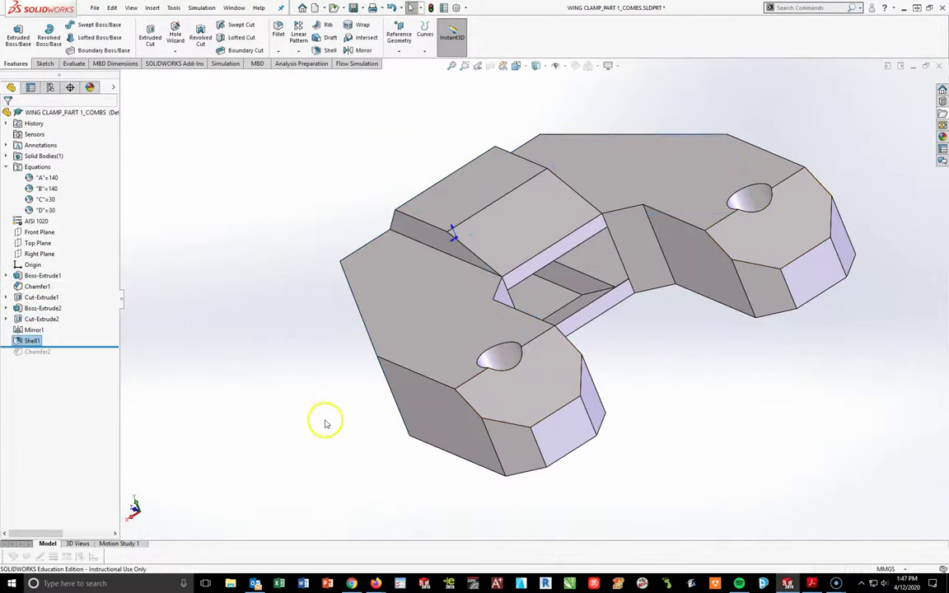
pyautogui.moveTo(309, 403); pyautogui.dragTo(487, 430, button='middle')
pyautogui.press('space')
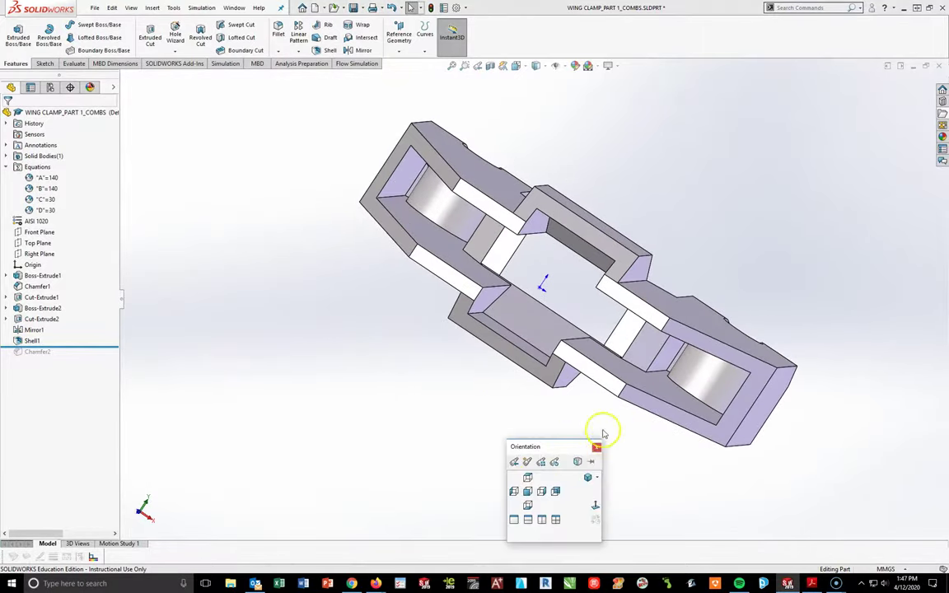
pyautogui.click(587, 480)
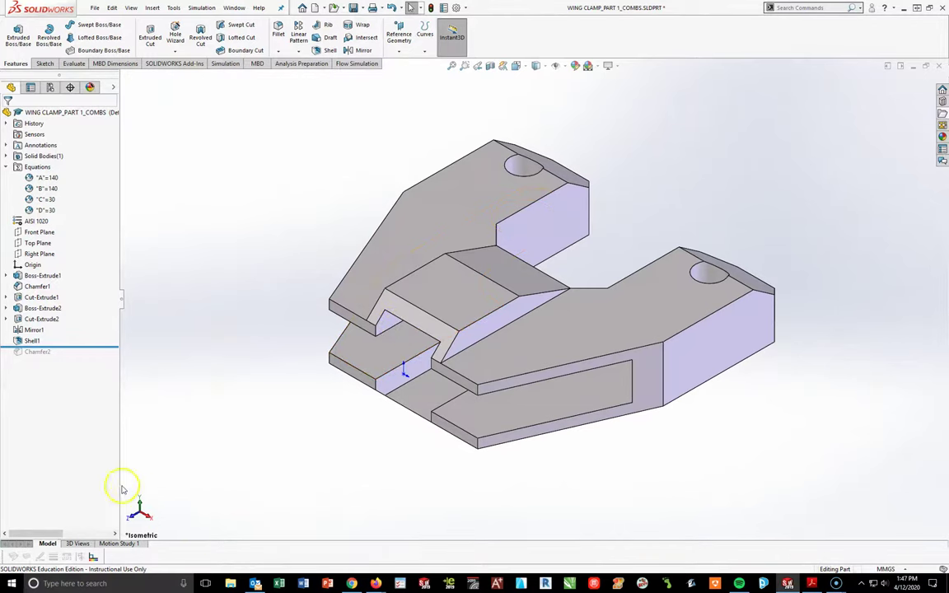
# Roll the model forward past Chamfer2 and add the underside block's two long base edges to the 10 mm × 45° chamfer.
pyautogui.moveTo(74, 347); pyautogui.dragTo(75, 369)
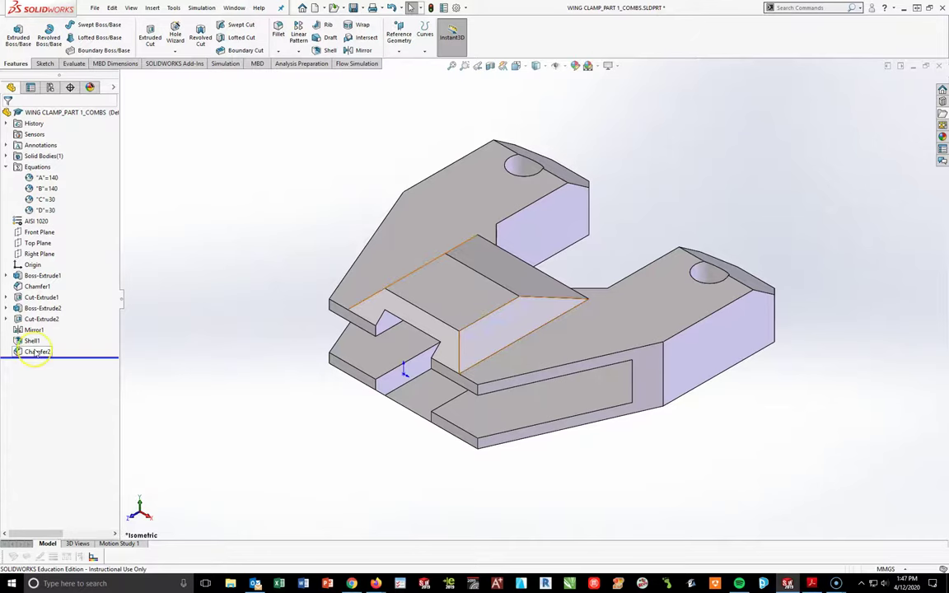
pyautogui.click(36, 352)
pyautogui.click(20, 321)
pyautogui.moveTo(382, 496); pyautogui.dragTo(403, 305, button='middle')
pyautogui.click(401, 371)
pyautogui.moveTo(402, 396); pyautogui.dragTo(434, 288, button='middle')
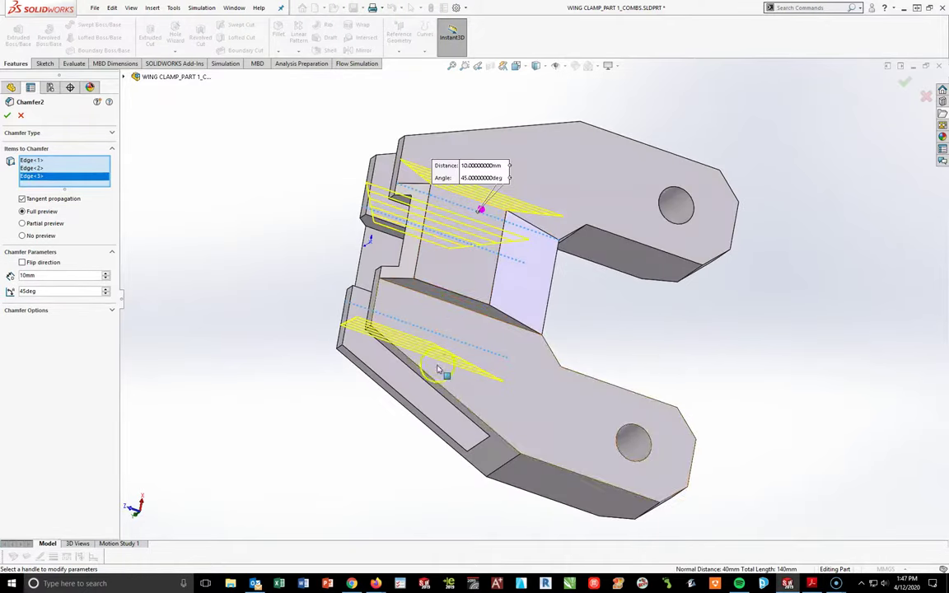
pyautogui.click(433, 287)
pyautogui.moveTo(268, 378); pyautogui.dragTo(352, 423, button='middle')
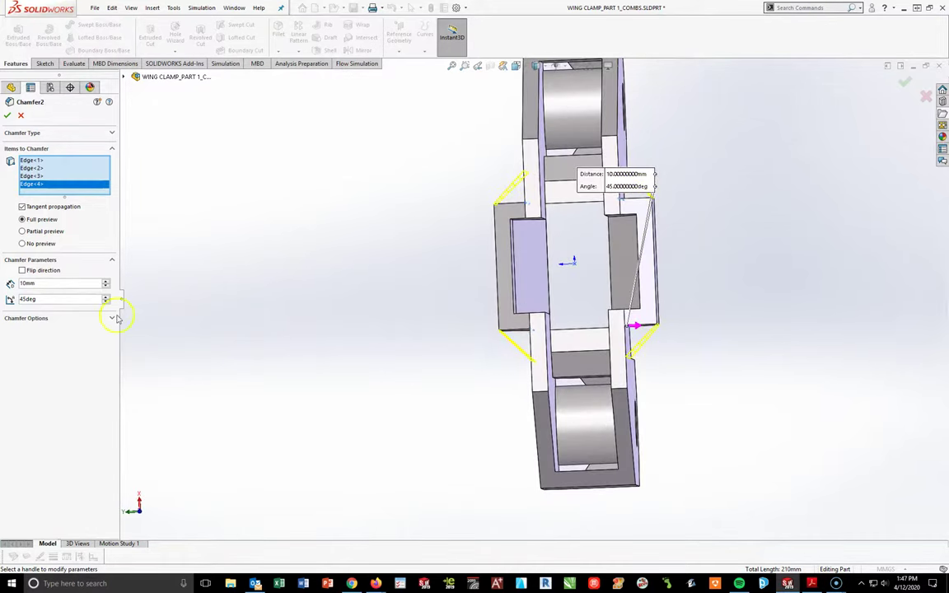
pyautogui.click(7, 116)
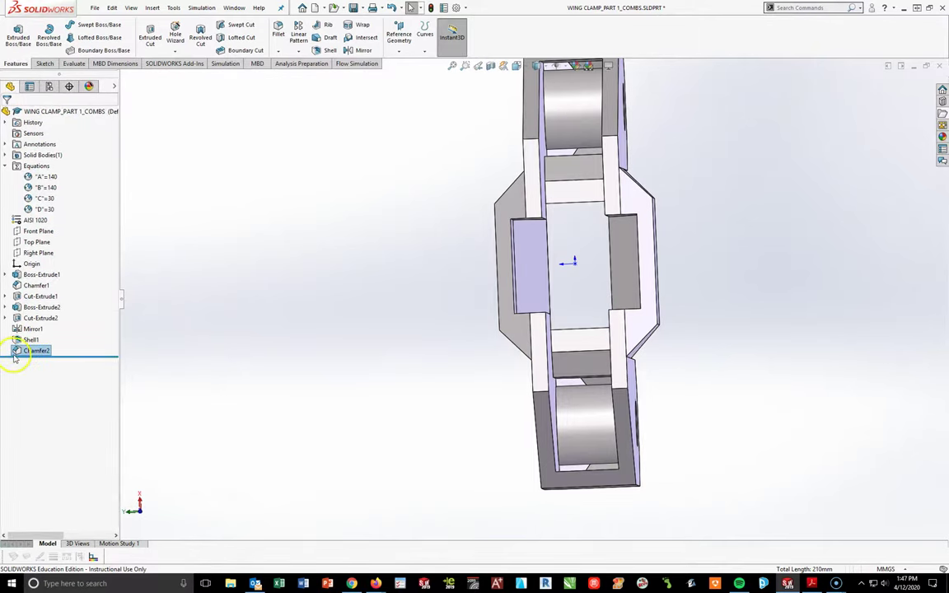
# Try reordering the features so that Chamfer2 comes before Shell1, and inspect the effect on the block's inner cavity.
pyautogui.moveTo(15, 354); pyautogui.dragTo(39, 339)
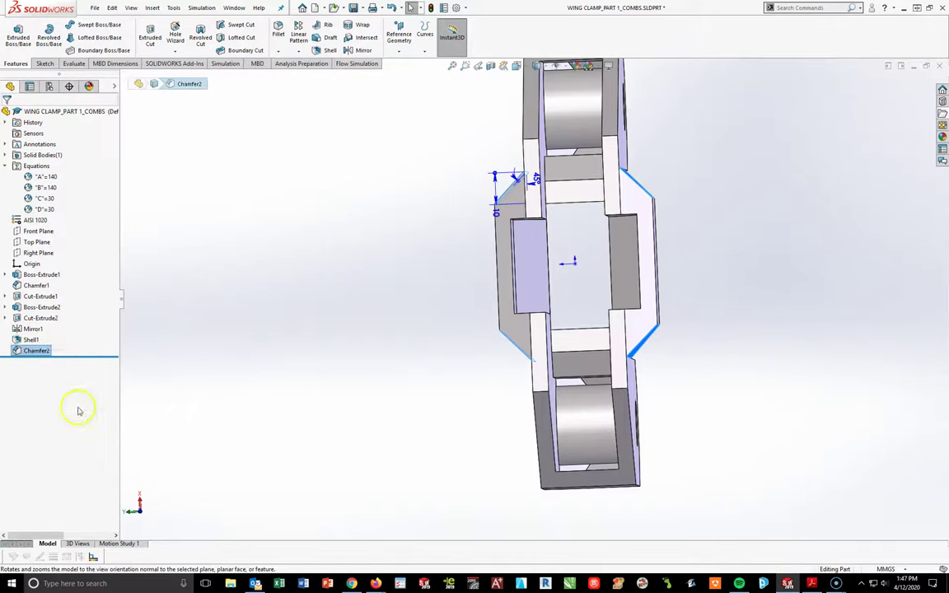
pyautogui.click(39, 352)
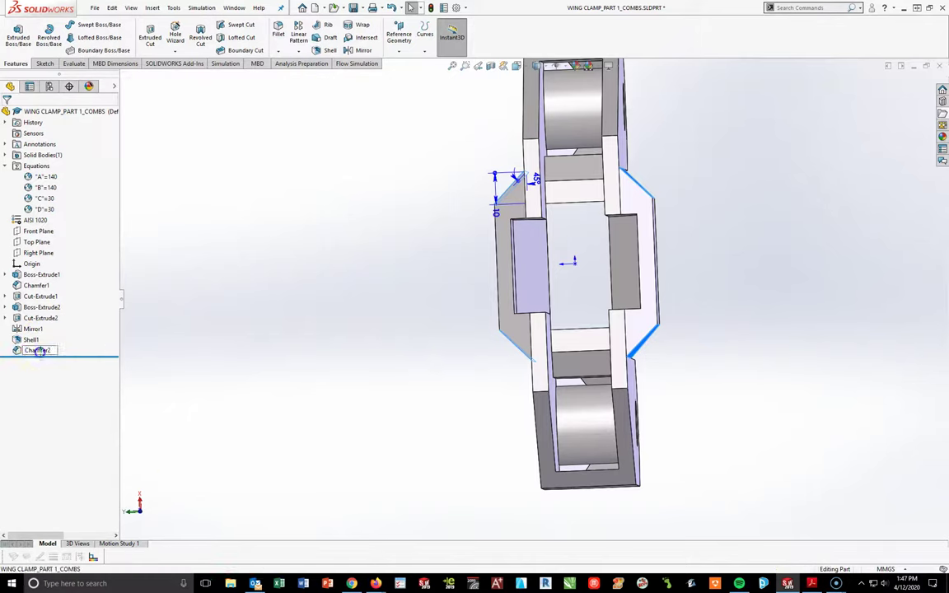
pyautogui.moveTo(33, 351); pyautogui.dragTo(28, 329)
pyautogui.moveTo(629, 477); pyautogui.dragTo(587, 265, button='middle')
pyautogui.click(403, 387)
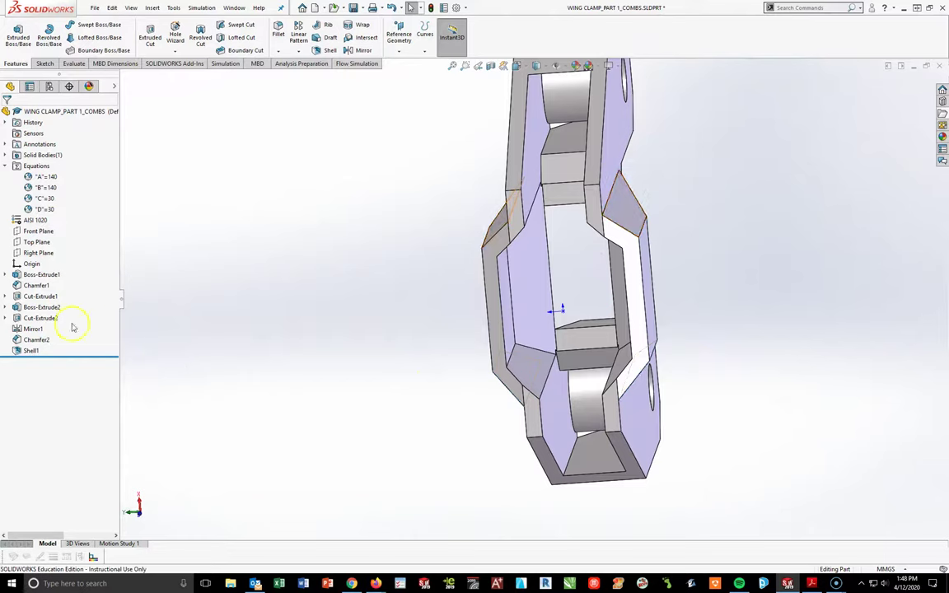
pyautogui.click(37, 339)
pyautogui.moveTo(403, 407)
pyautogui.mouseDown(button='middle')
pyautogui.moveTo(409, 318)
pyautogui.moveTo(378, 378)
pyautogui.moveTo(394, 397)
pyautogui.mouseUp(button='middle')
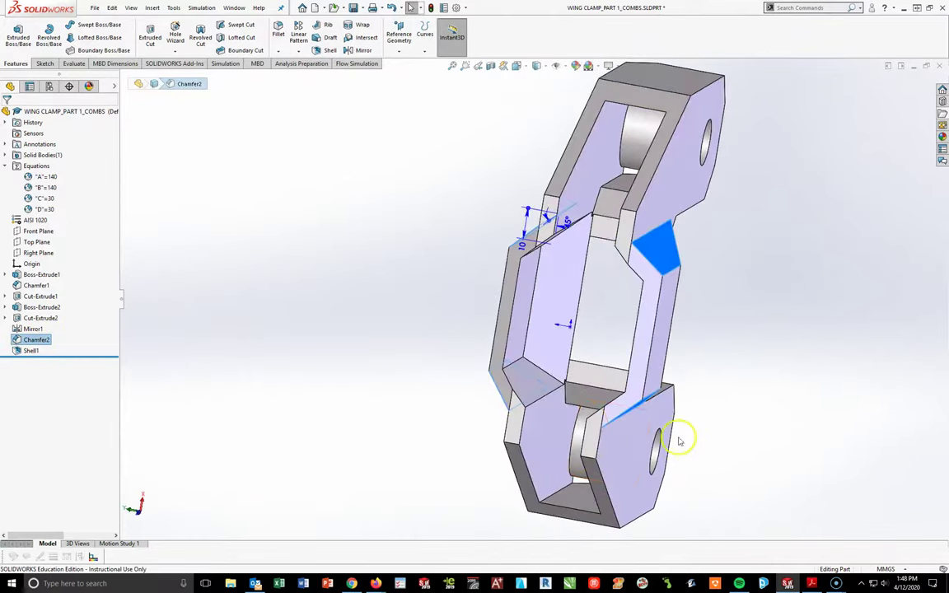
# Compare the model's front view with the front view in the wing clamp PDF drawing, then return to the model.
pyautogui.press('space')
pyautogui.click(697, 486)
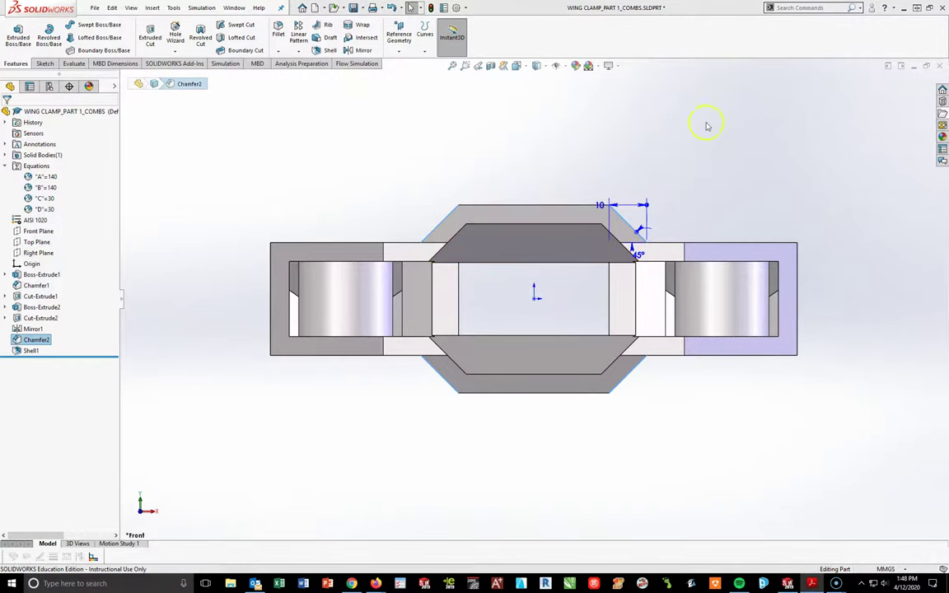
pyautogui.hotkey('alt', 'Tab')
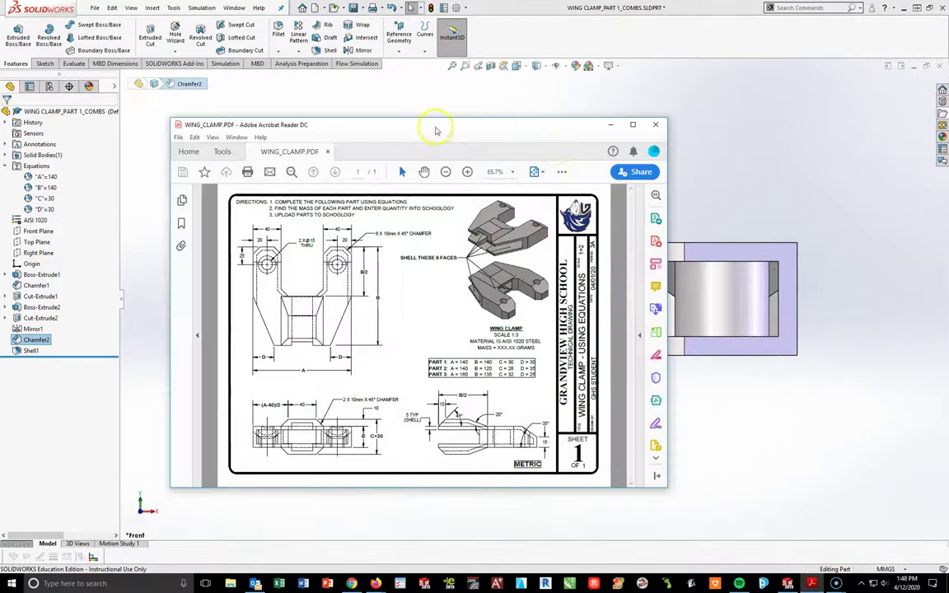
pyautogui.click(627, 126)
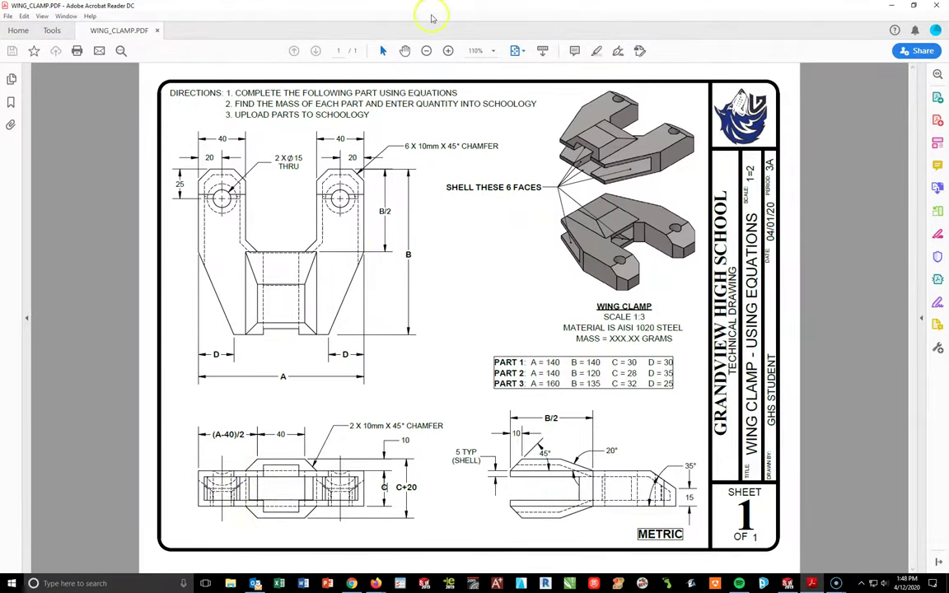
pyautogui.moveTo(435, 10); pyautogui.dragTo(720, 89)
pyautogui.press('super+Down')
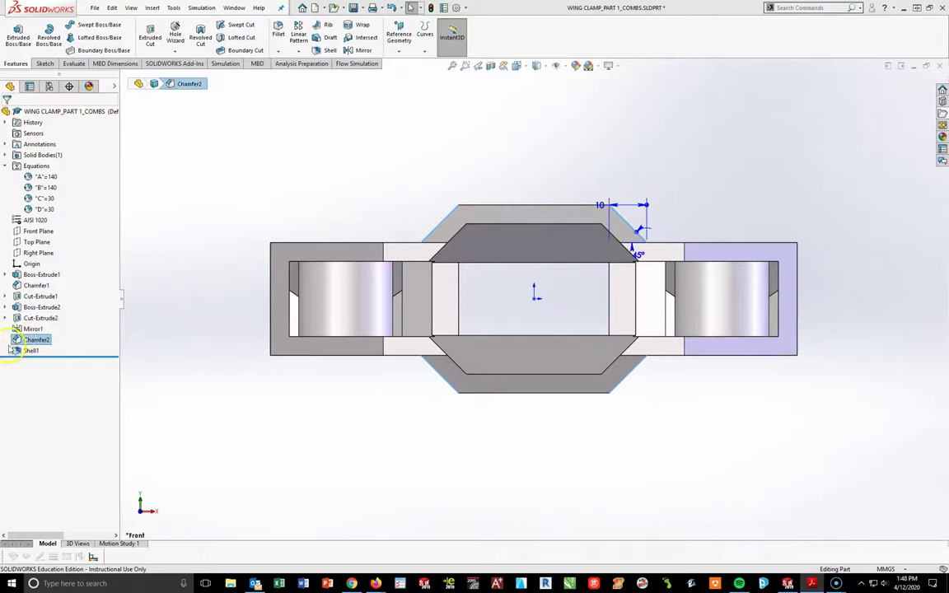
# Move Chamfer2 back below Shell1 in the feature order and show the clamp in the isometric view.
pyautogui.moveTo(18, 339); pyautogui.dragTo(66, 355)
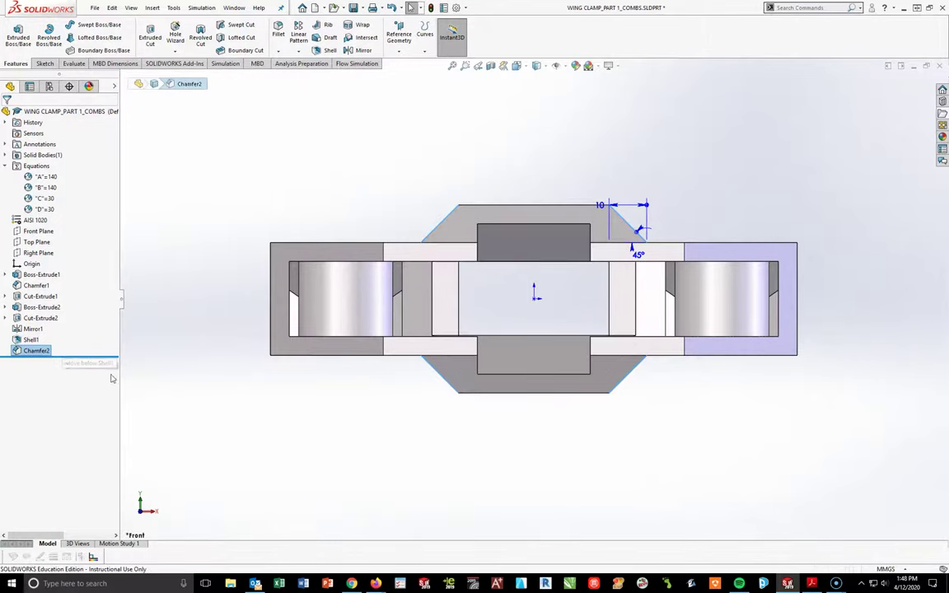
pyautogui.click(294, 452)
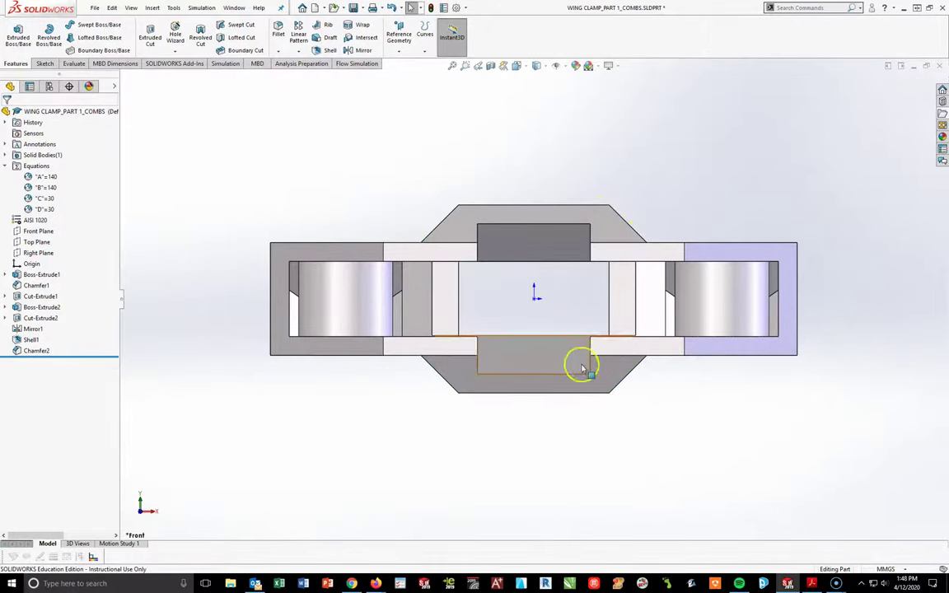
pyautogui.press('space')
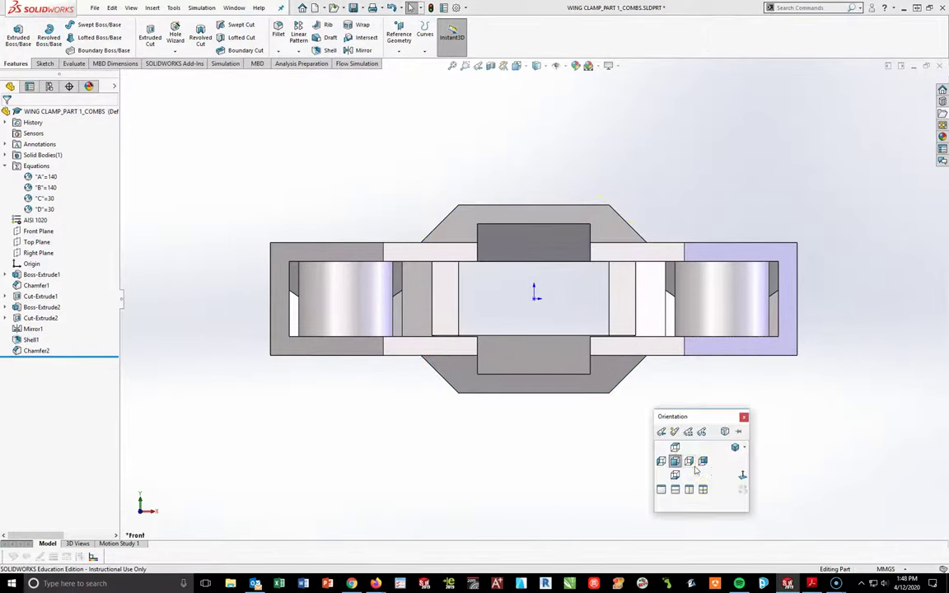
pyautogui.click(736, 448)
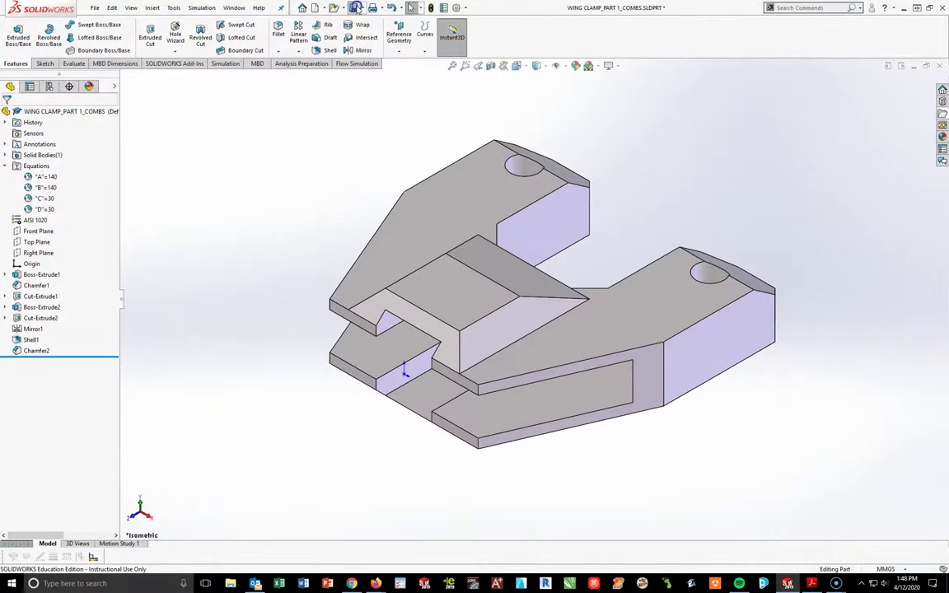
# Save the Part 1 model and look up the Part 2 values for A to D in the wing clamp PDF drawing.
pyautogui.click(354, 8)
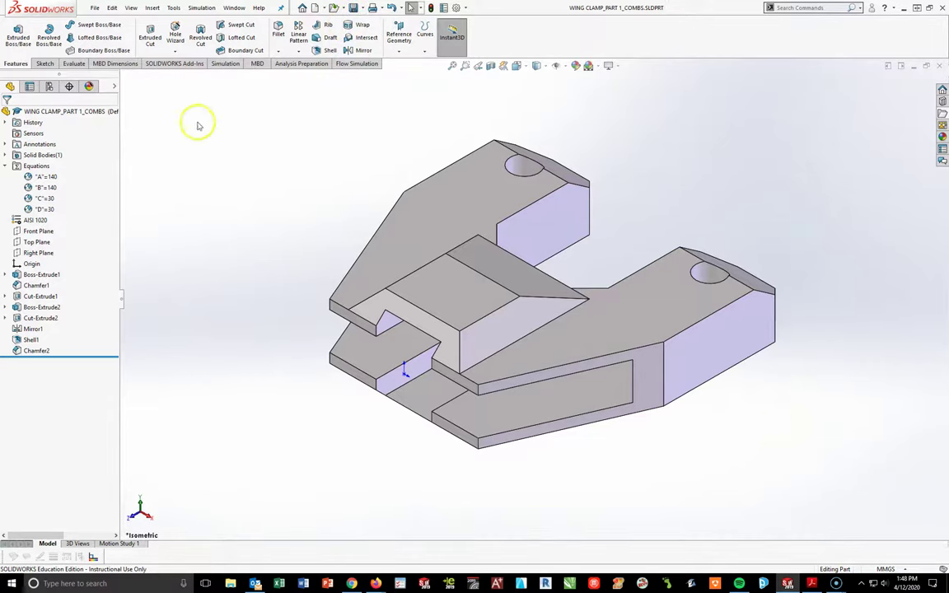
pyautogui.click(73, 64)
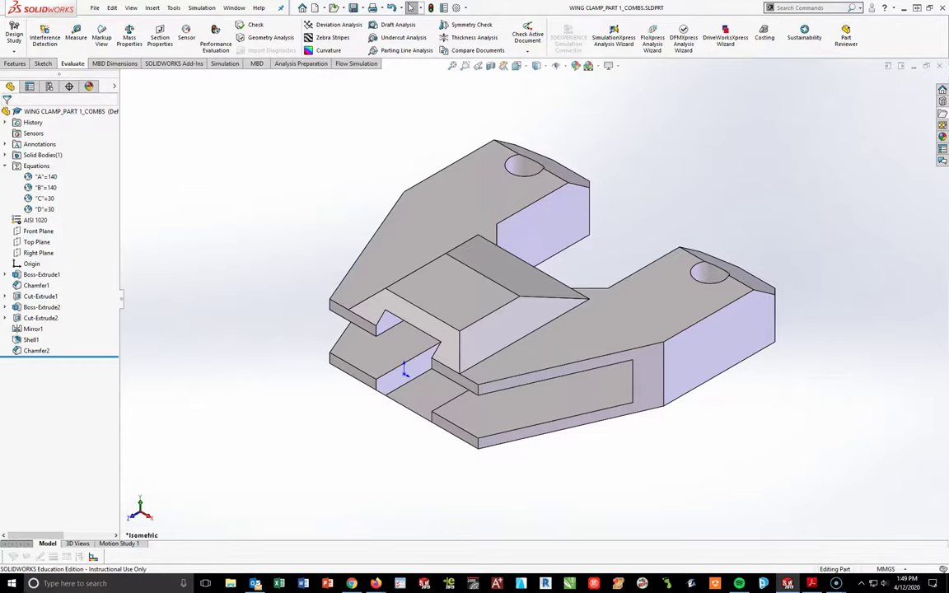
pyautogui.click(811, 583)
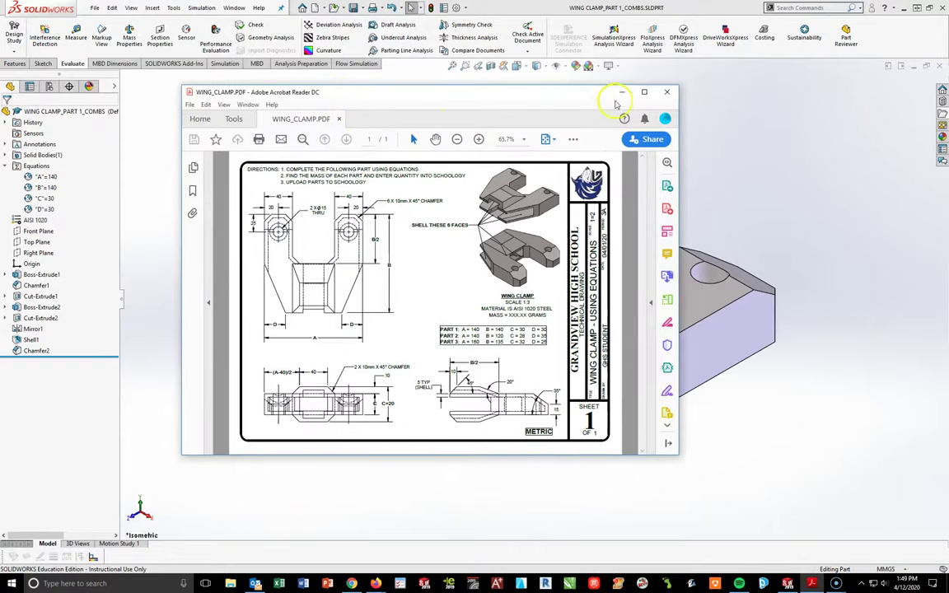
pyautogui.click(649, 98)
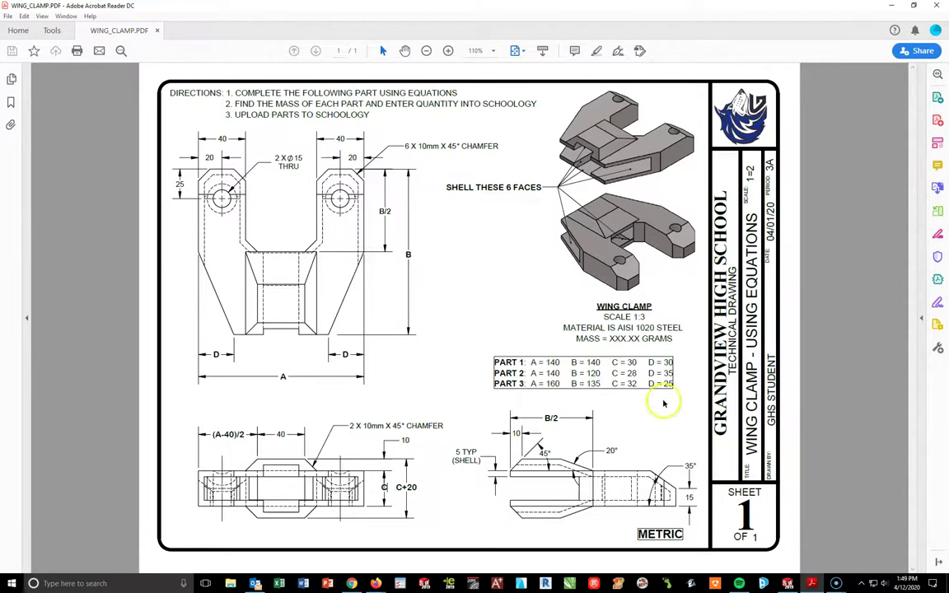
pyautogui.moveTo(531, 373); pyautogui.dragTo(671, 377)
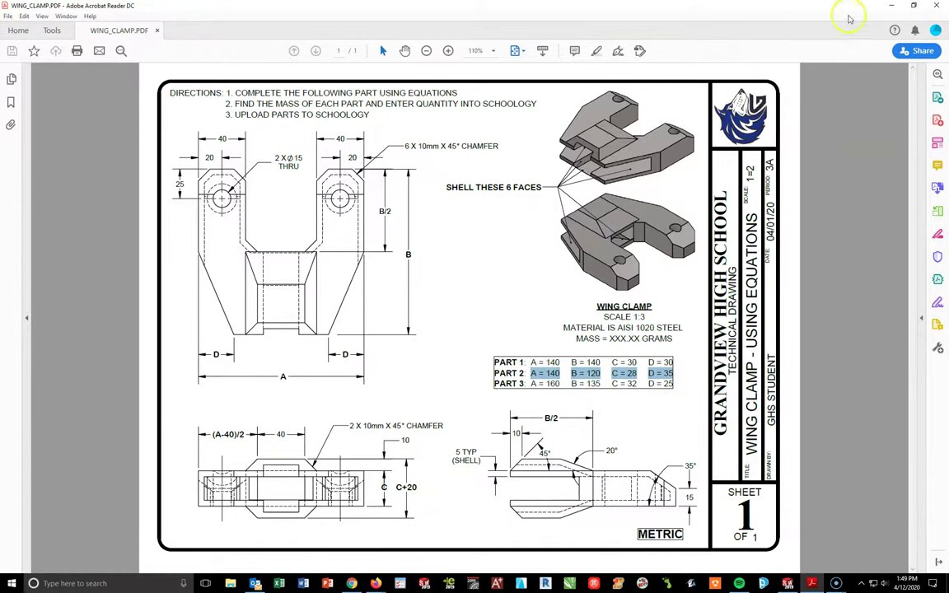
pyautogui.click(890, 5)
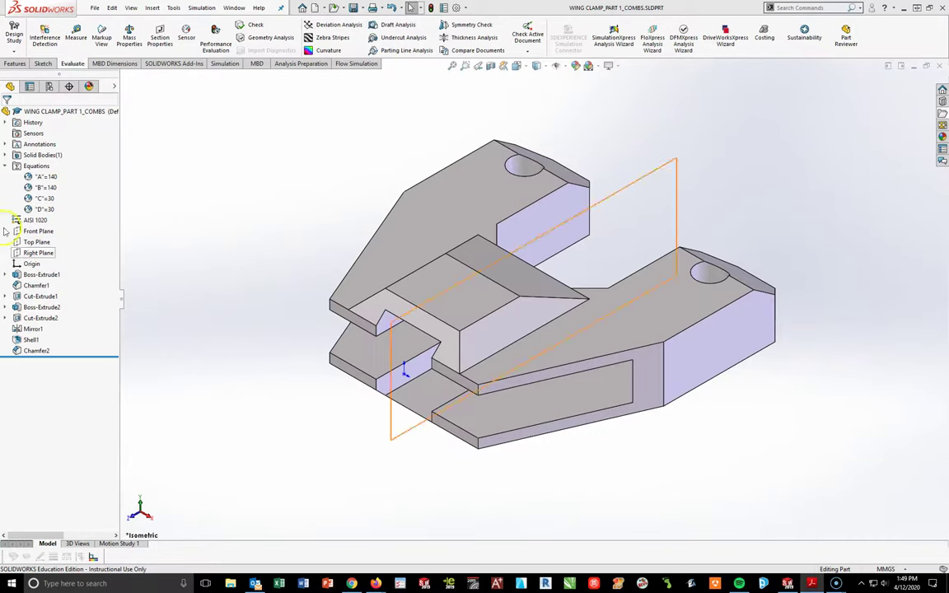
# Open the equations manager and set global variable B to 120.
pyautogui.rightClick(37, 165)
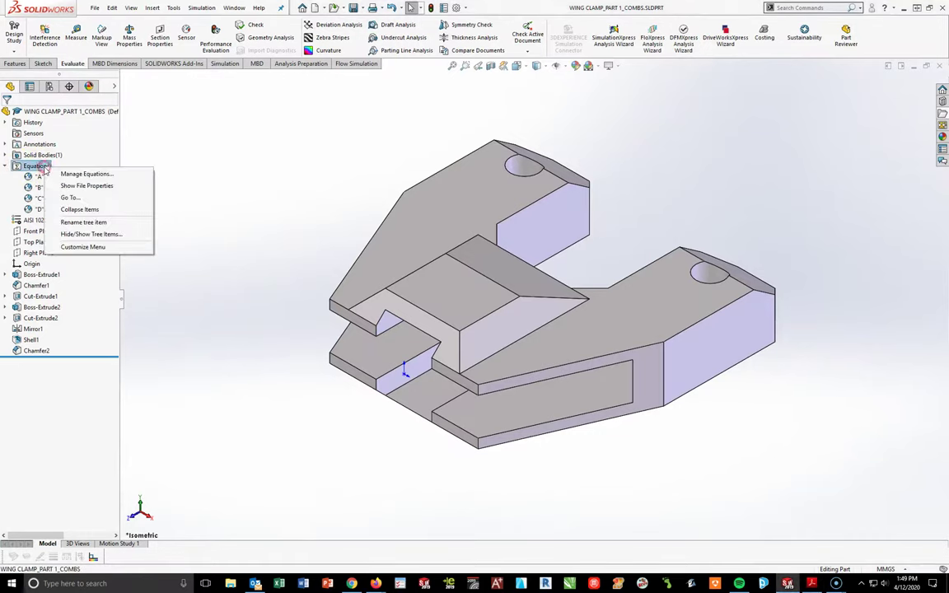
pyautogui.click(67, 175)
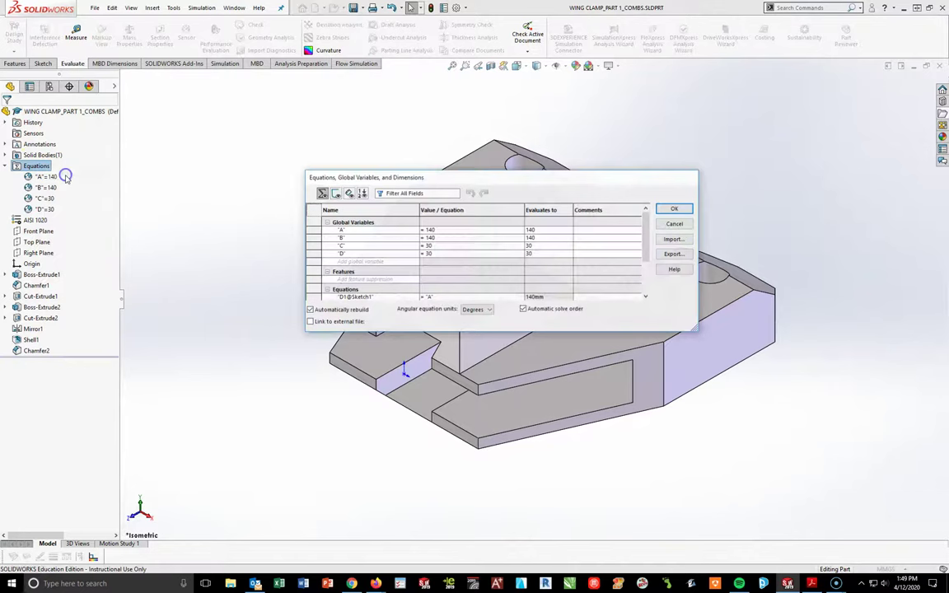
pyautogui.click(437, 229)
pyautogui.click(428, 238)
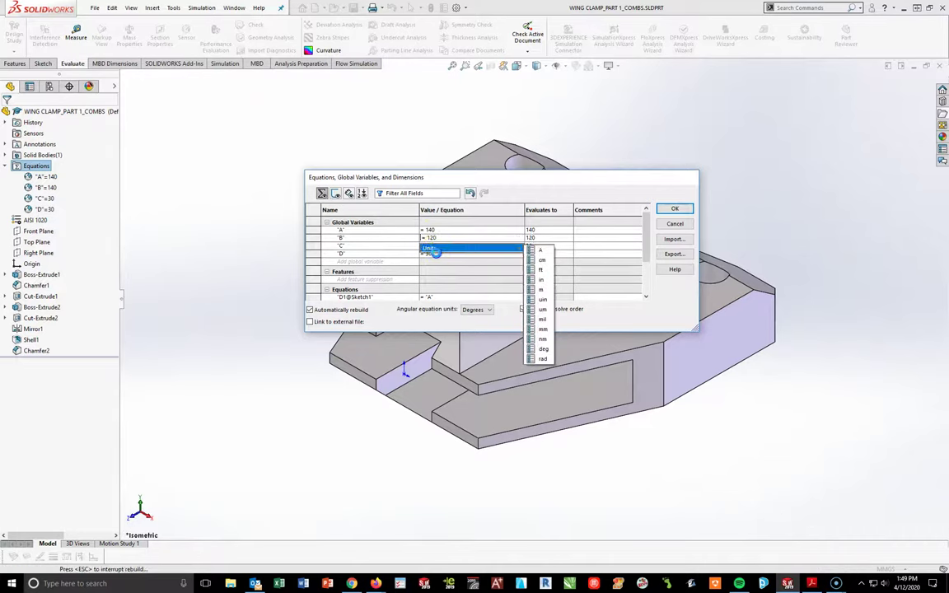
pyautogui.click(435, 247)
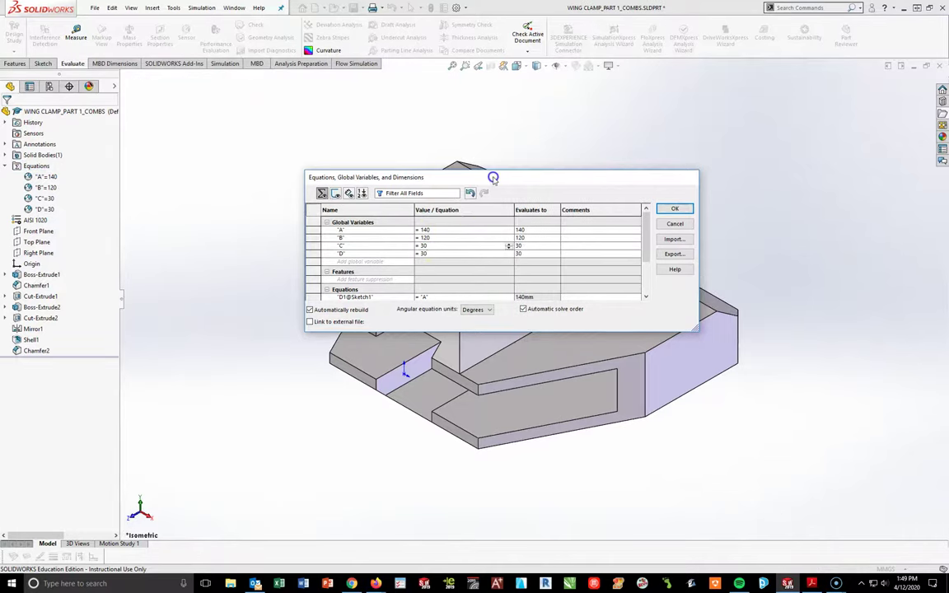
# Set global variable C to 28 and D to 35, and apply the equation changes to the clamp.
pyautogui.moveTo(492, 176); pyautogui.dragTo(480, 39)
pyautogui.doubleClick(411, 111)
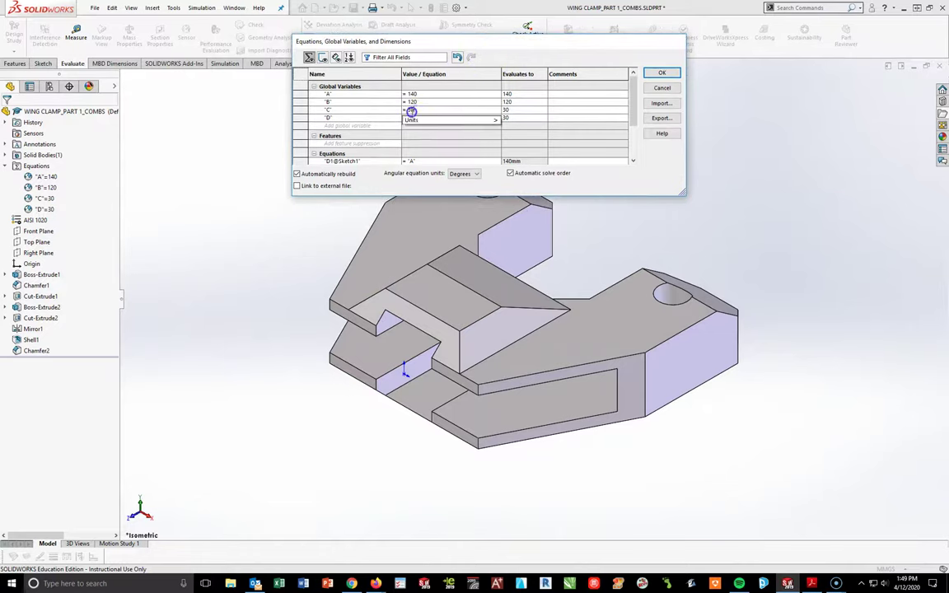
pyautogui.moveTo(416, 120)
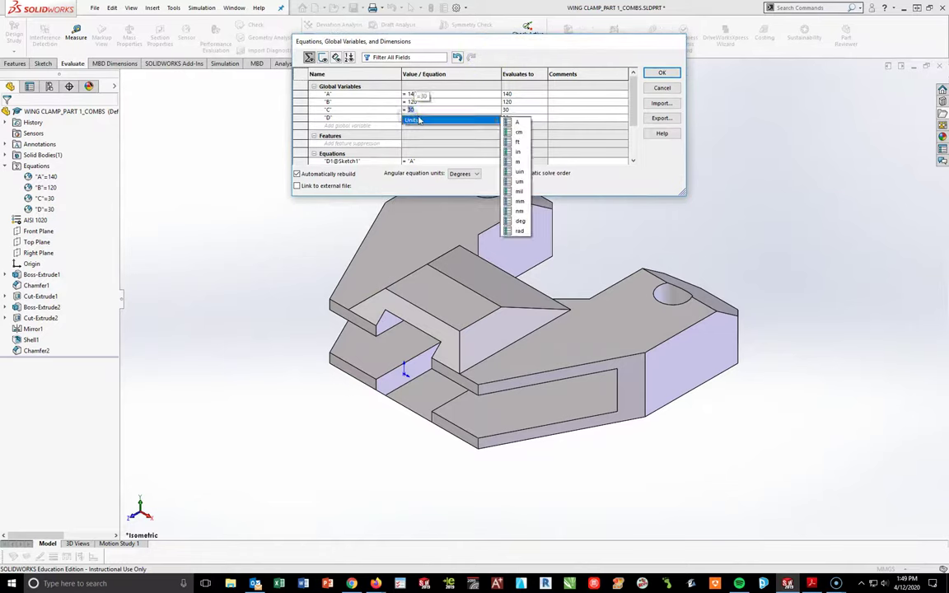
pyautogui.write('28')
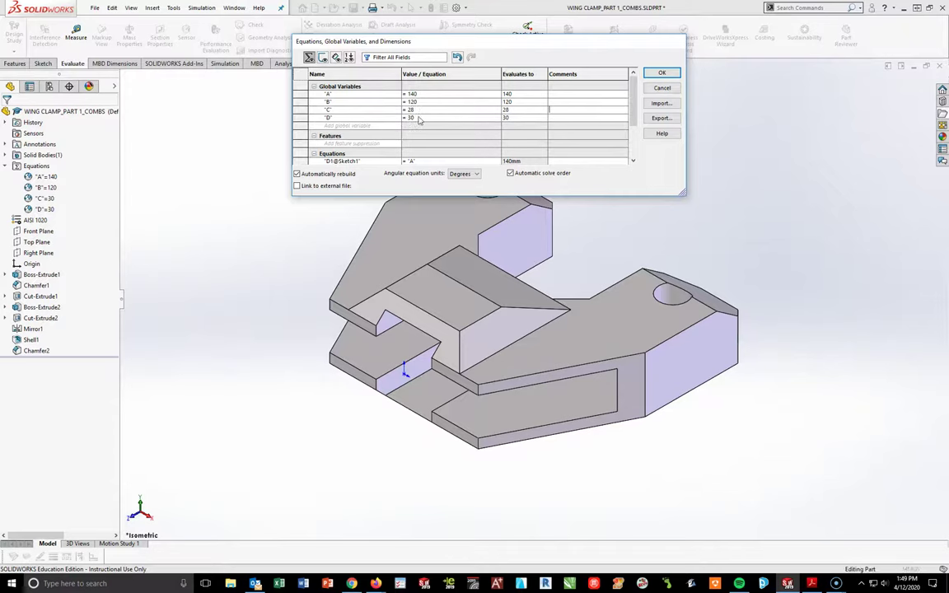
pyautogui.press('Return')
pyautogui.click(426, 118)
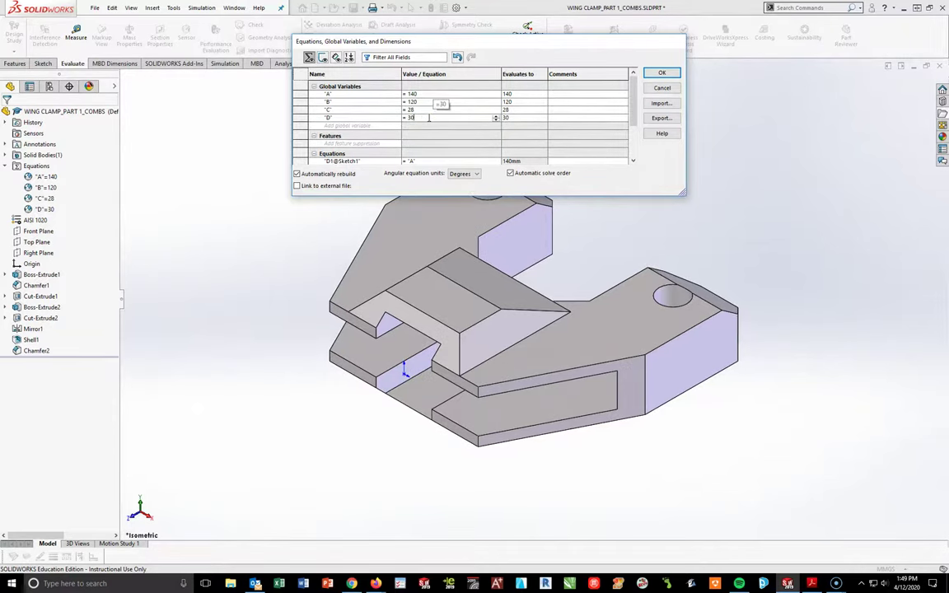
pyautogui.press('BackSpace')
pyautogui.write('5')
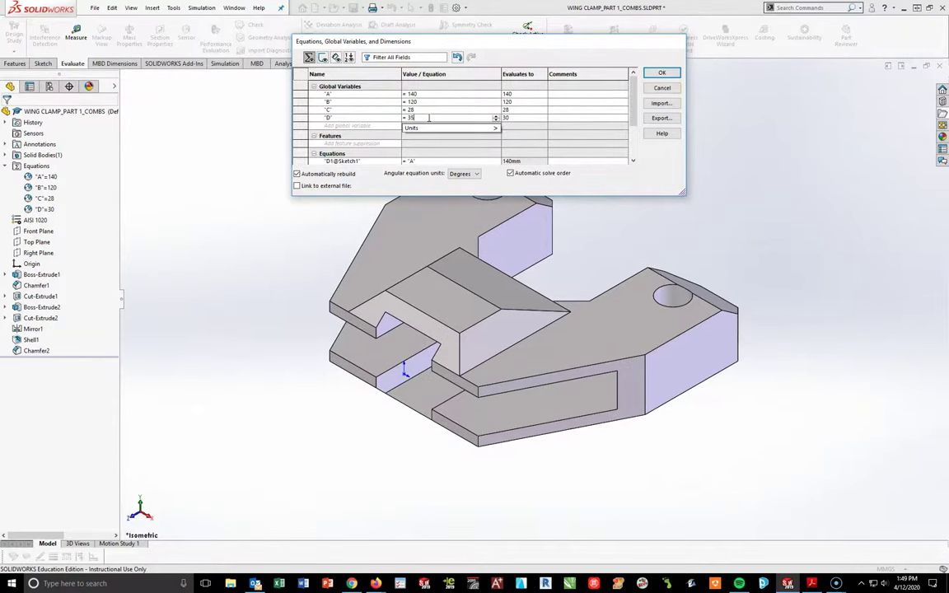
pyautogui.press('Tab')
pyautogui.click(669, 73)
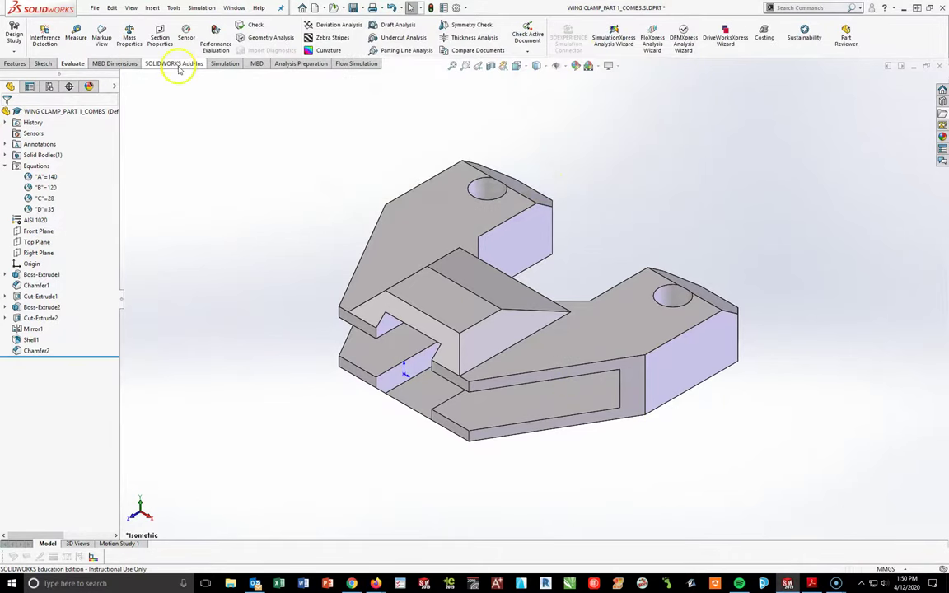
# Save the modified clamp as a new part file, changing the part number in the file name to 2.
pyautogui.click(94, 8)
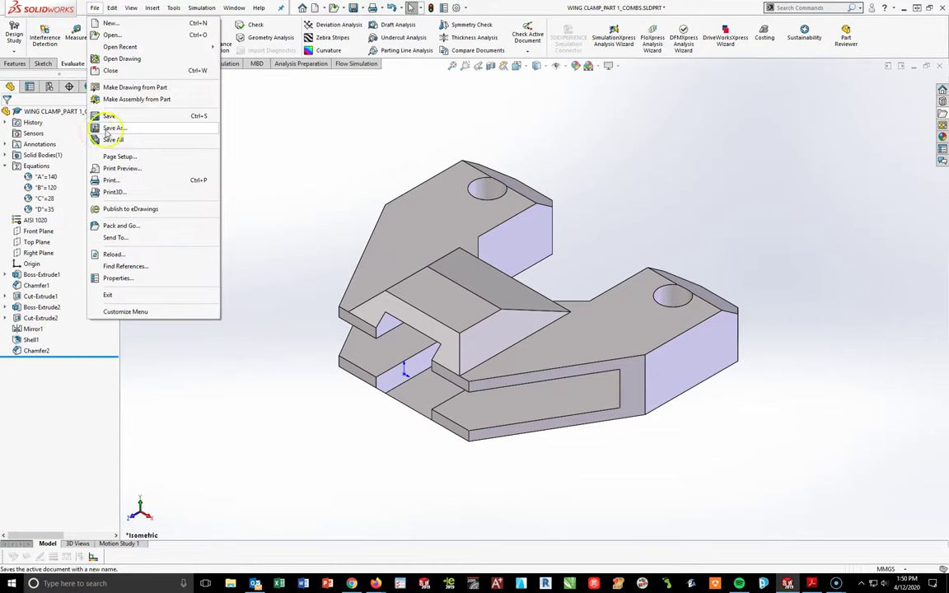
pyautogui.click(104, 128)
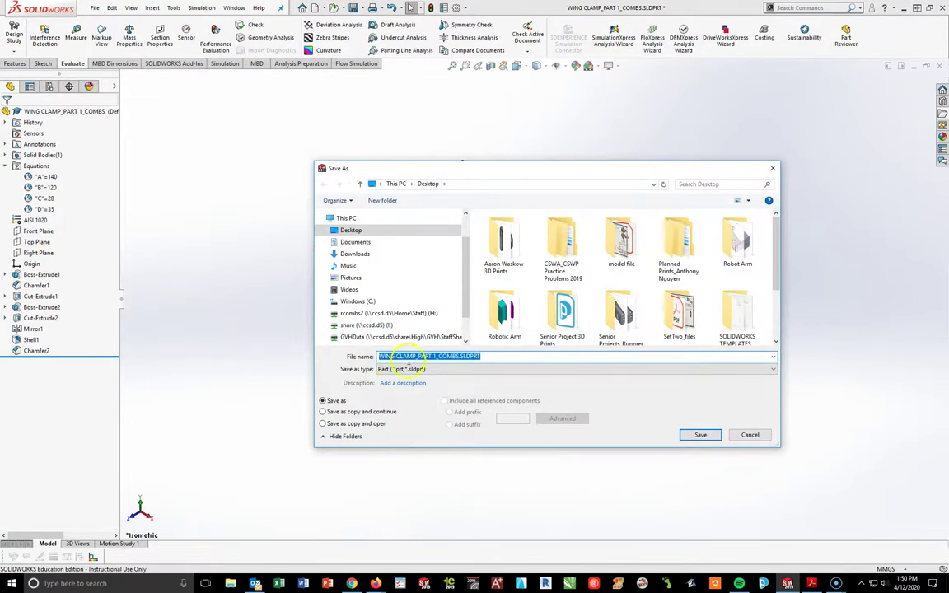
pyautogui.click(435, 356)
pyautogui.press('BackSpace')
pyautogui.write('2')
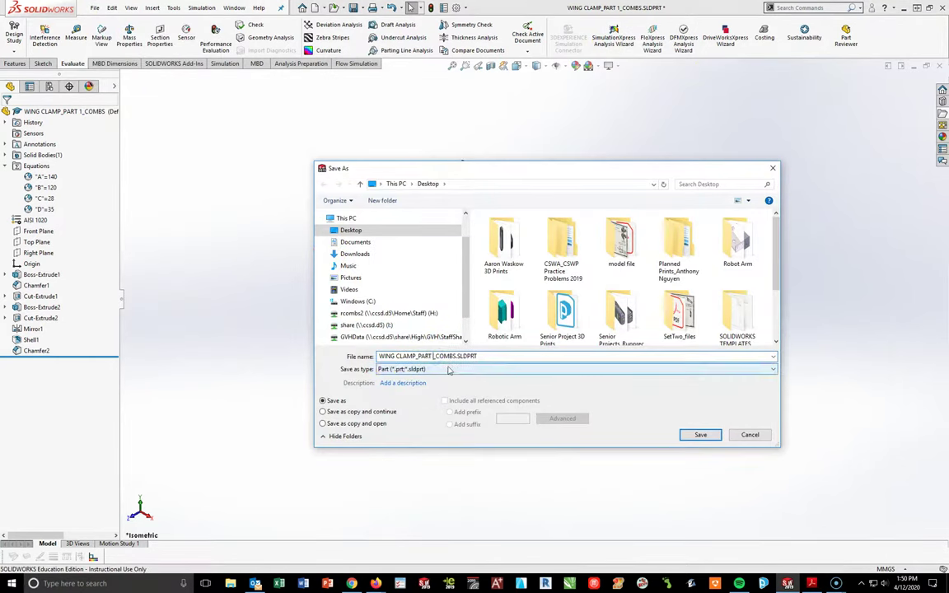
pyautogui.click(701, 435)
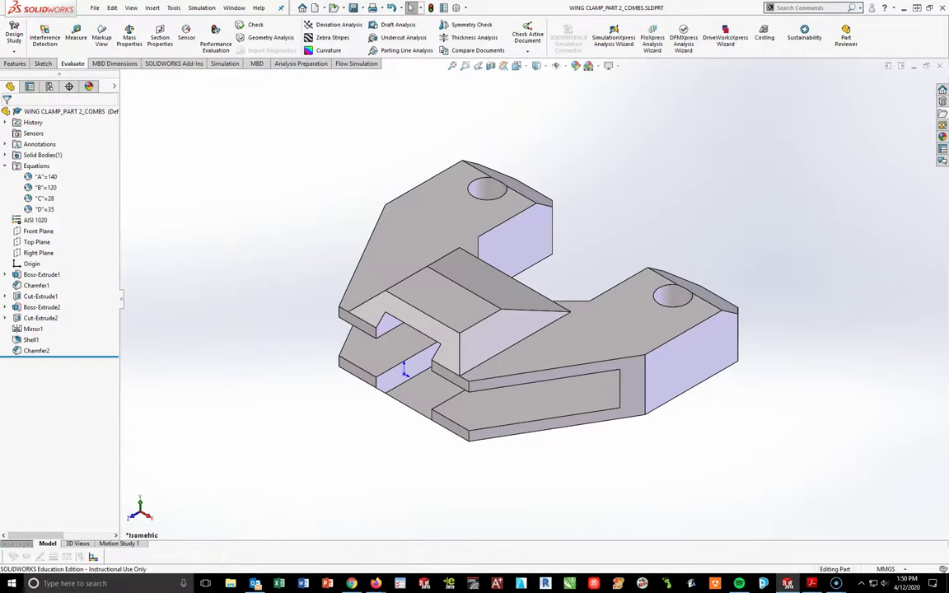
# Look up the Part 3 values for A to D in the wing clamp PDF drawing and return to the model.
pyautogui.moveTo(948, 47); pyautogui.dragTo(501, 49)
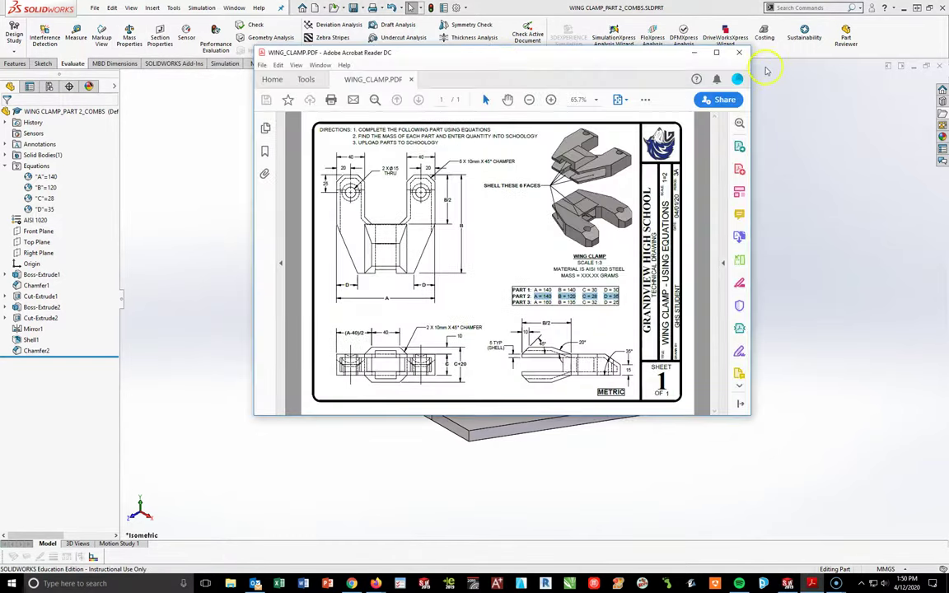
pyautogui.click(718, 53)
pyautogui.click(509, 381)
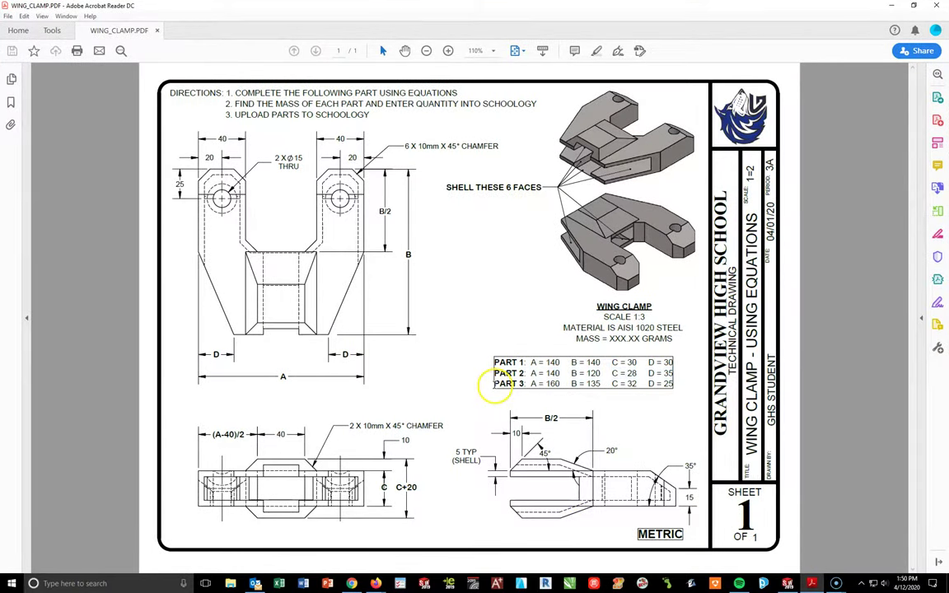
pyautogui.moveTo(497, 384); pyautogui.dragTo(557, 384)
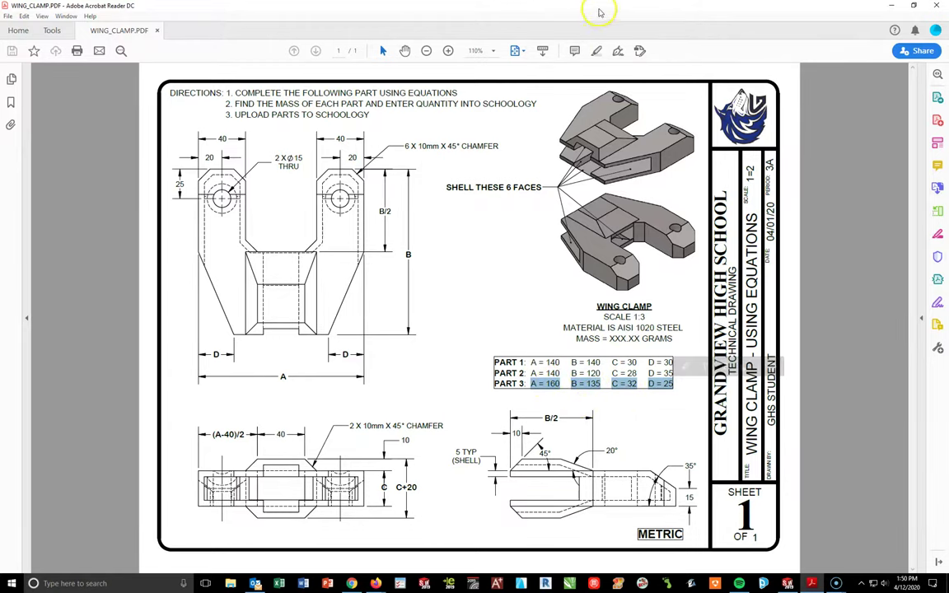
pyautogui.hotkey('alt', 'Tab')
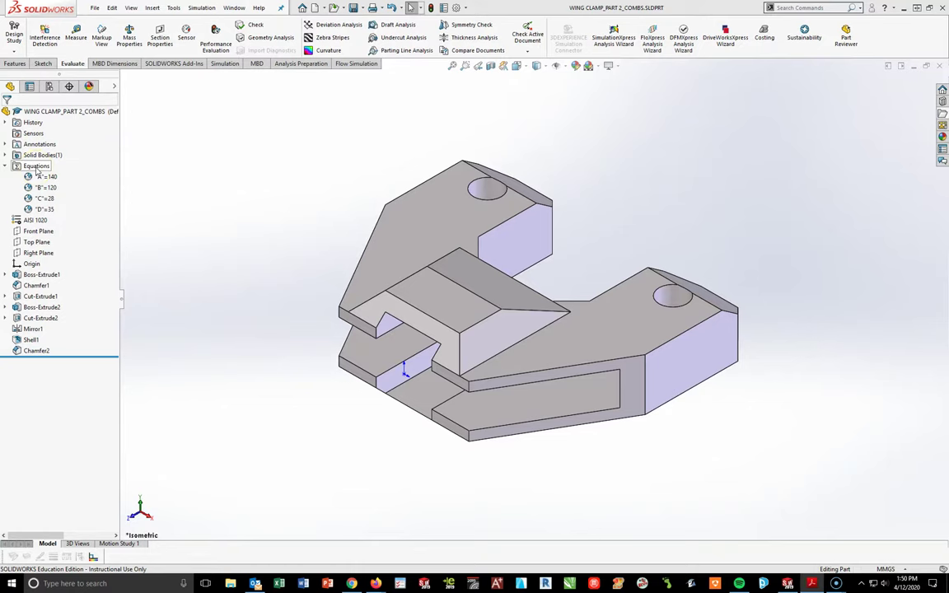
# Open the equations manager and set global variable A to 160 and B to 135.
pyautogui.rightClick(37, 168)
pyautogui.click(79, 174)
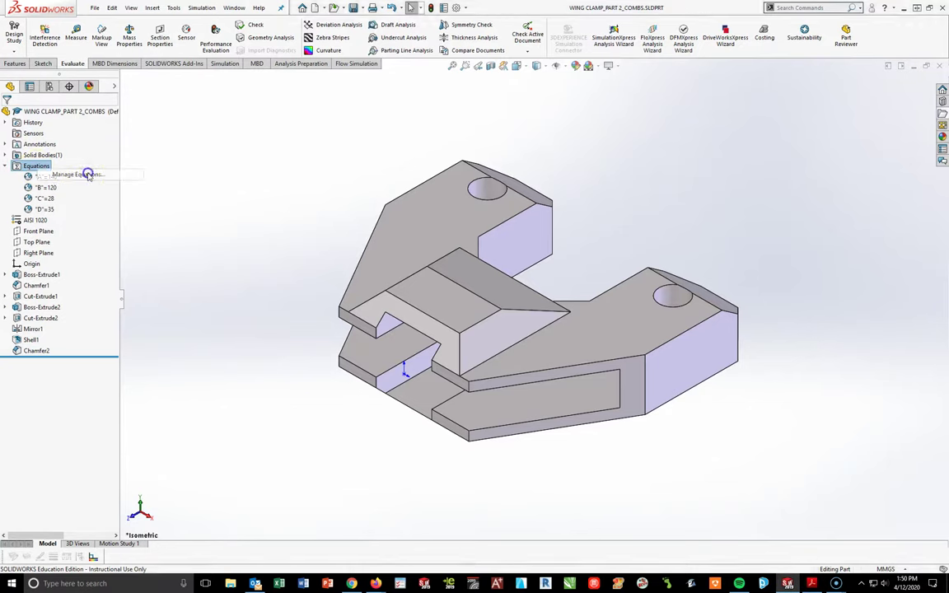
pyautogui.click(420, 94)
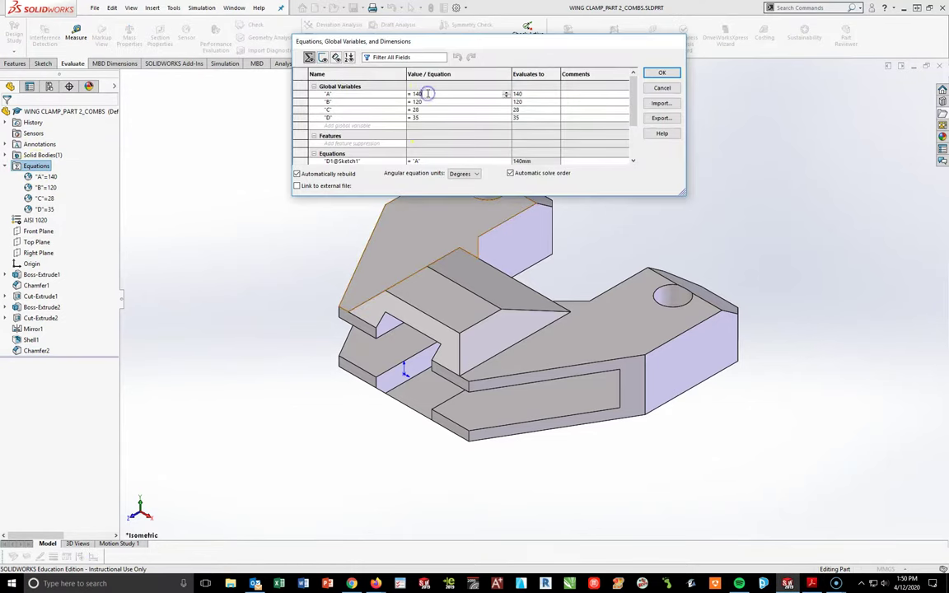
pyautogui.press('BackSpace')
pyautogui.press('BackSpace')
pyautogui.write('60')
pyautogui.press('Return')
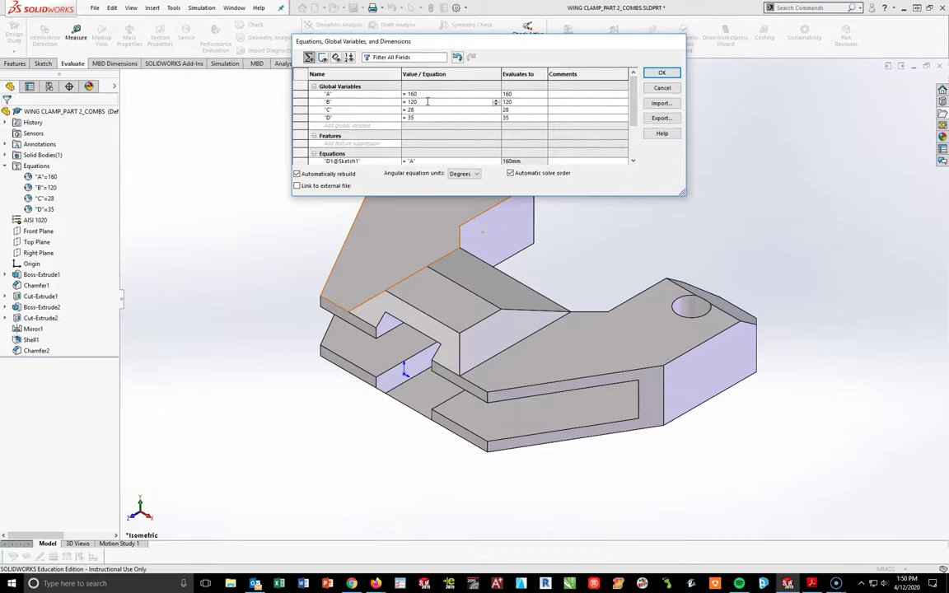
pyautogui.press('BackSpace')
pyautogui.press('BackSpace')
pyautogui.write('35')
pyautogui.press('Return')
# Set global variable C to 32 and D to 25, and apply the equation changes to the clamp.
pyautogui.click(419, 110)
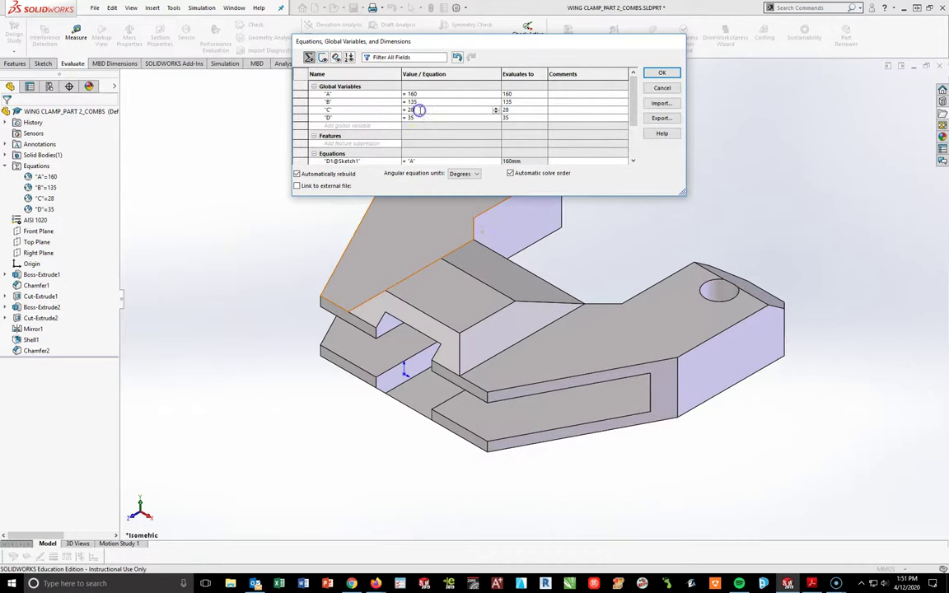
pyautogui.press('BackSpace')
pyautogui.press('BackSpace')
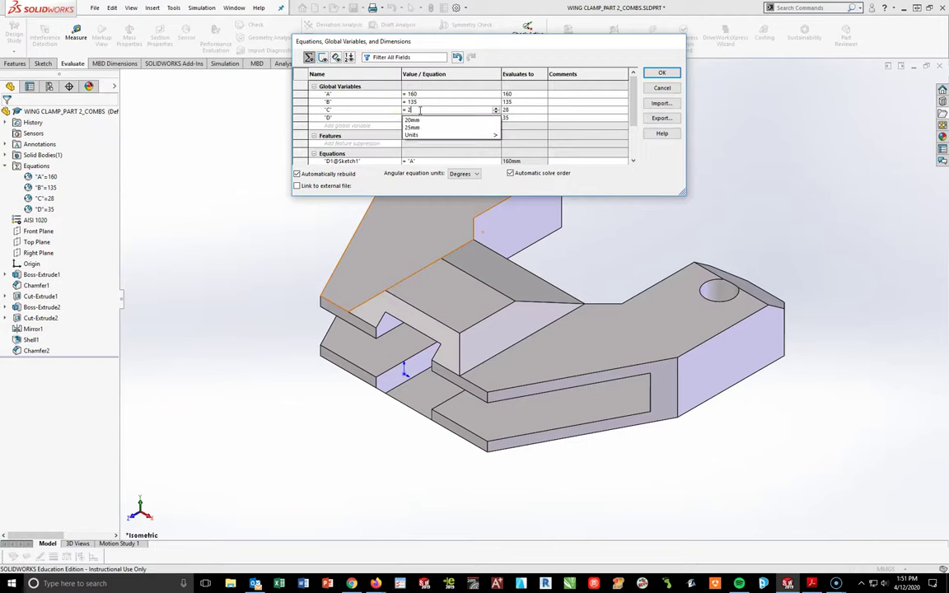
pyautogui.write('32')
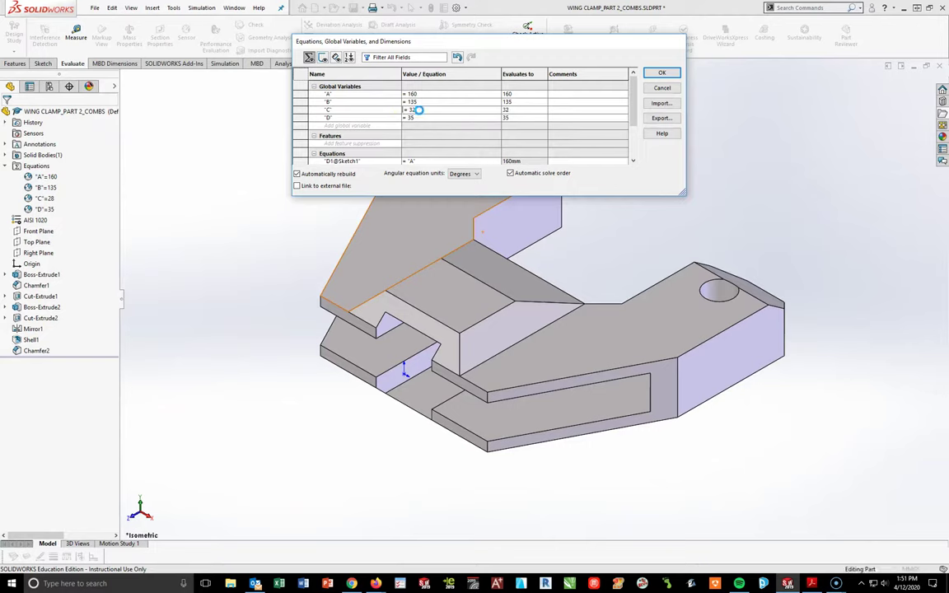
pyautogui.press('Return')
pyautogui.click(425, 119)
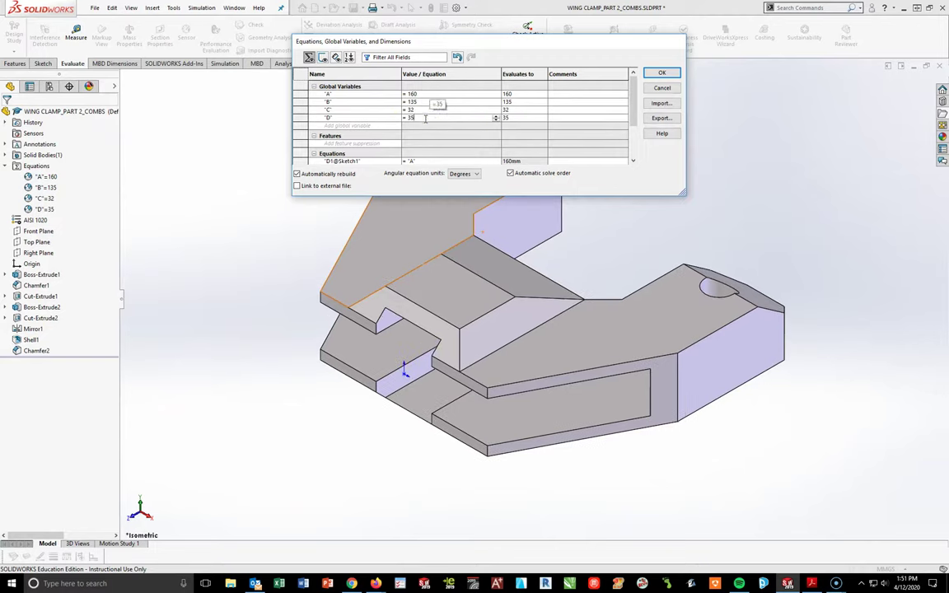
pyautogui.press('BackSpace')
pyautogui.press('BackSpace')
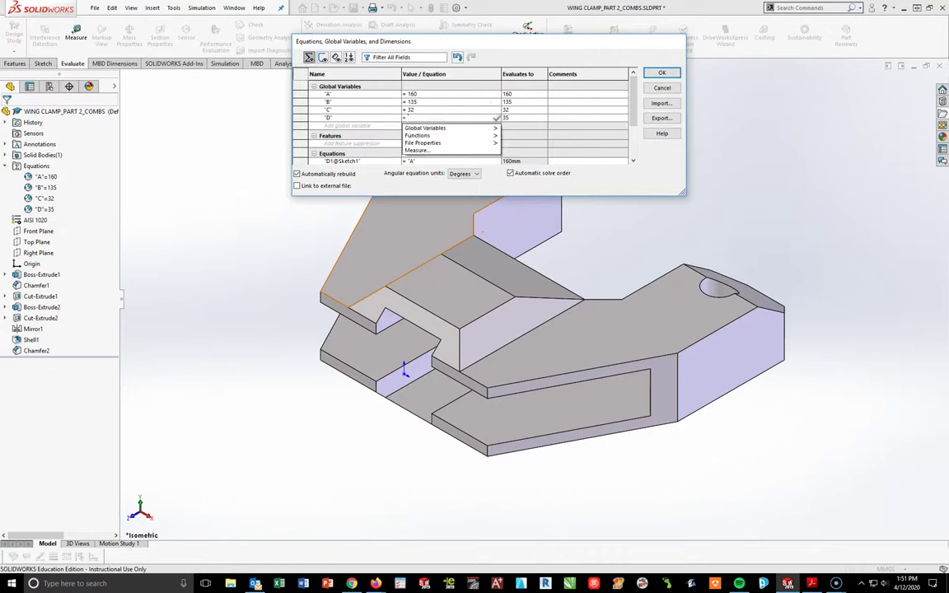
pyautogui.write('25')
pyautogui.press('Return')
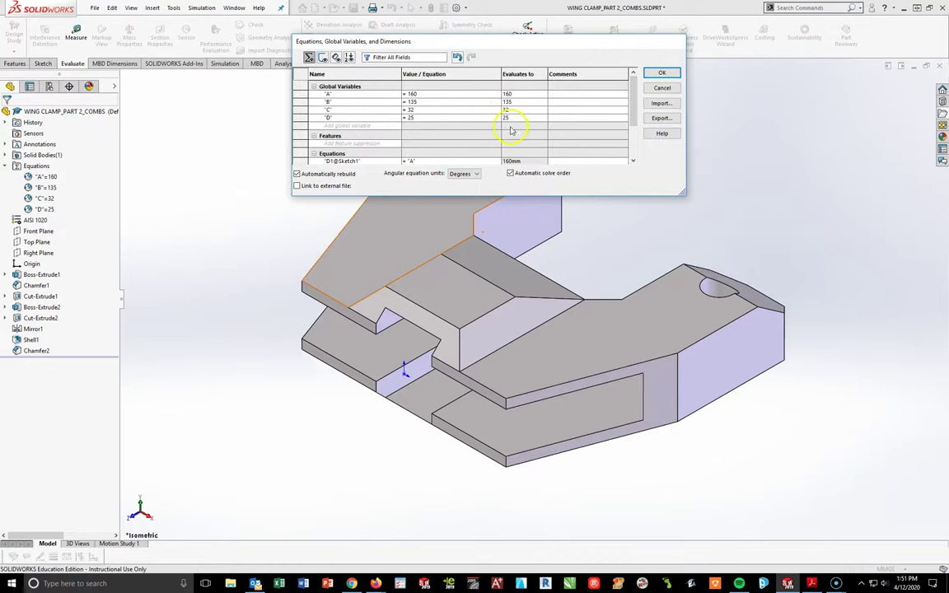
pyautogui.click(662, 73)
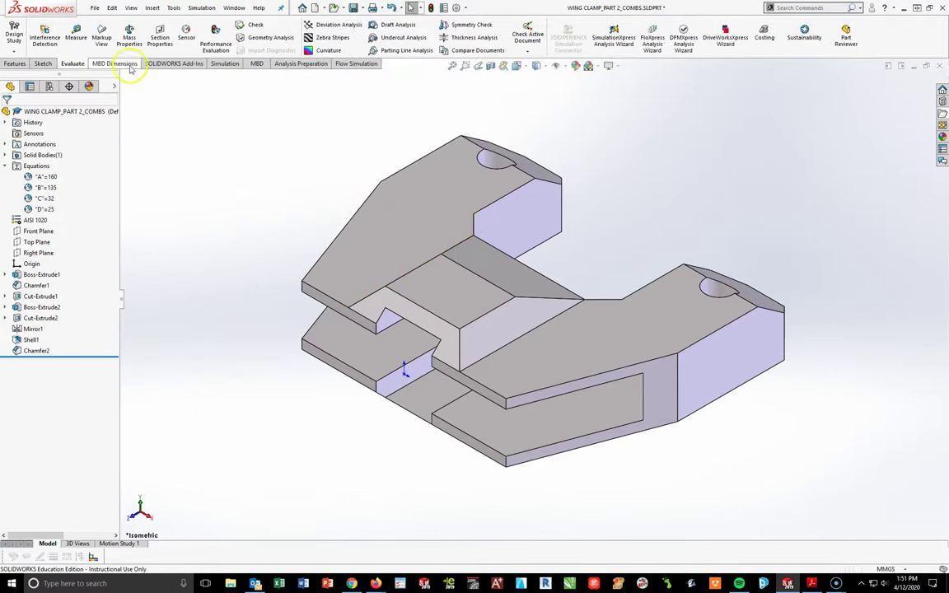
# Save the resized clamp as a new part file, changing the part number in the file name to 3.
pyautogui.click(362, 8)
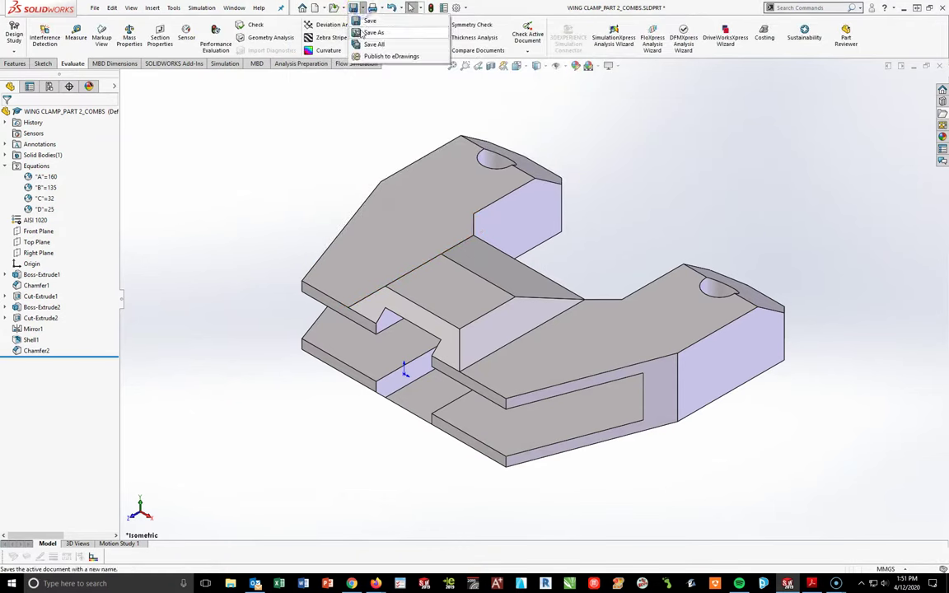
pyautogui.click(372, 30)
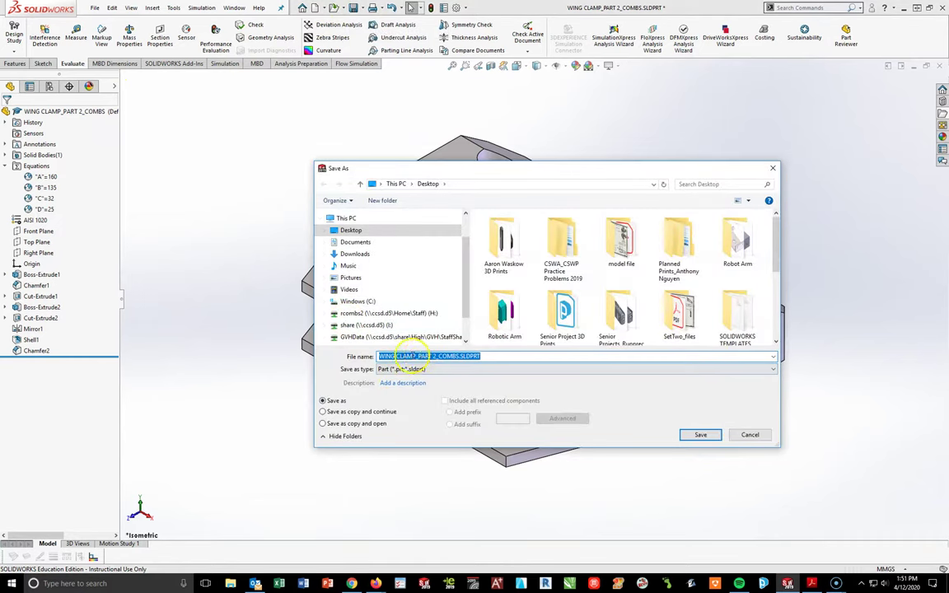
pyautogui.click(435, 355)
pyautogui.press('BackSpace')
pyautogui.write('3')
pyautogui.click(710, 434)
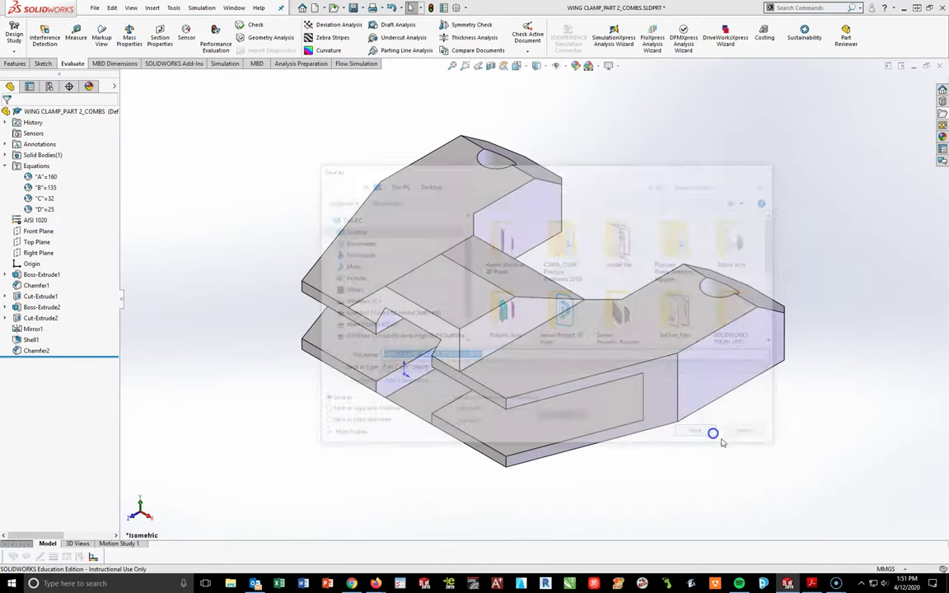